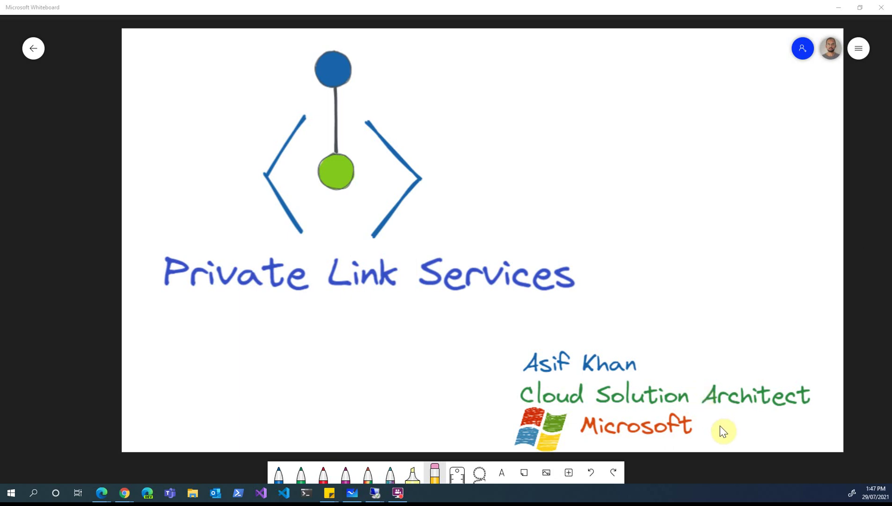
Step: Bring the Private Link Service diagram with the users, Internet cloud and Azure VNet into view below the title slide
click(704, 471)
scroll(702, 434, down, 5)
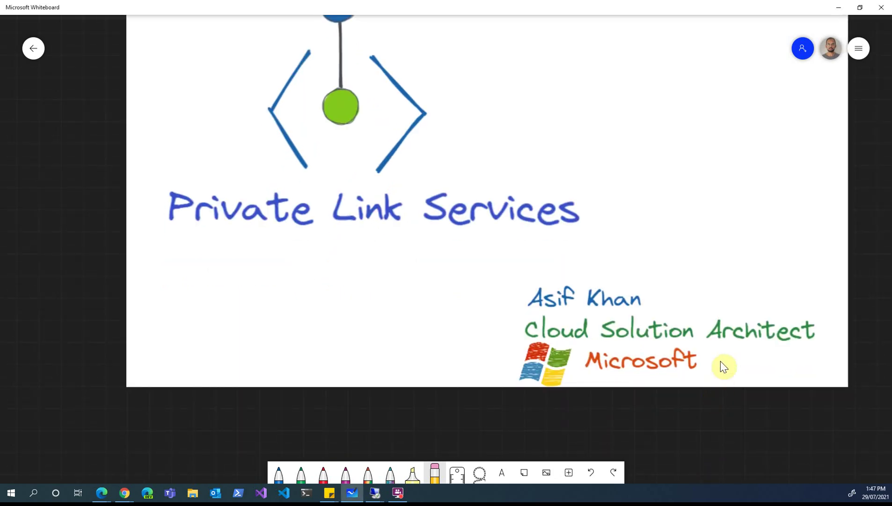
scroll(693, 414, down, 6)
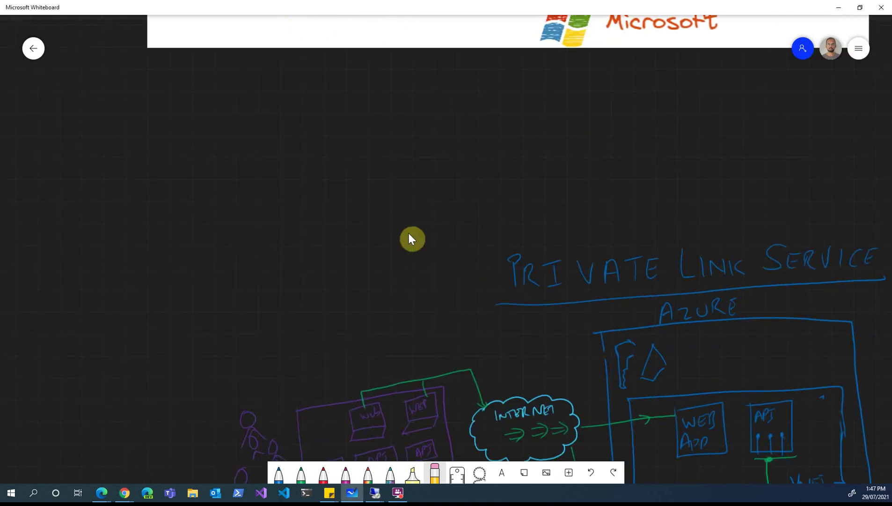
scroll(412, 239, down, 5)
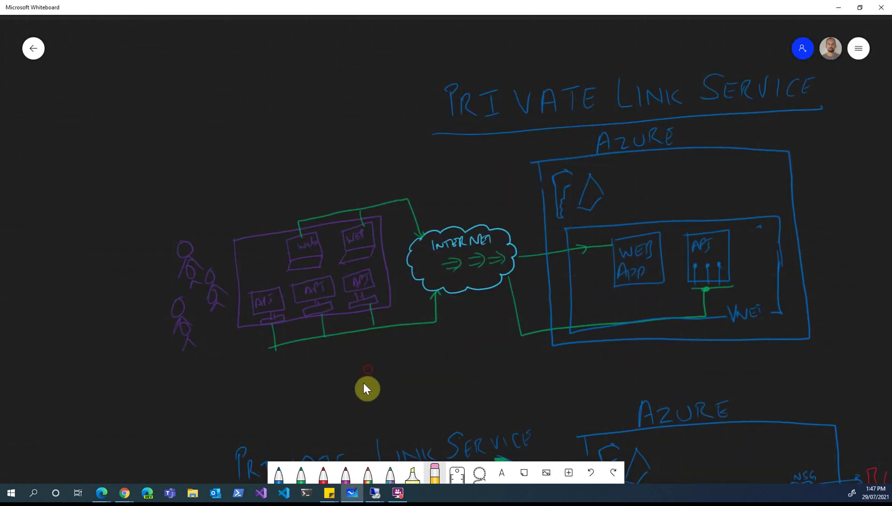
scroll(365, 385, up, 2)
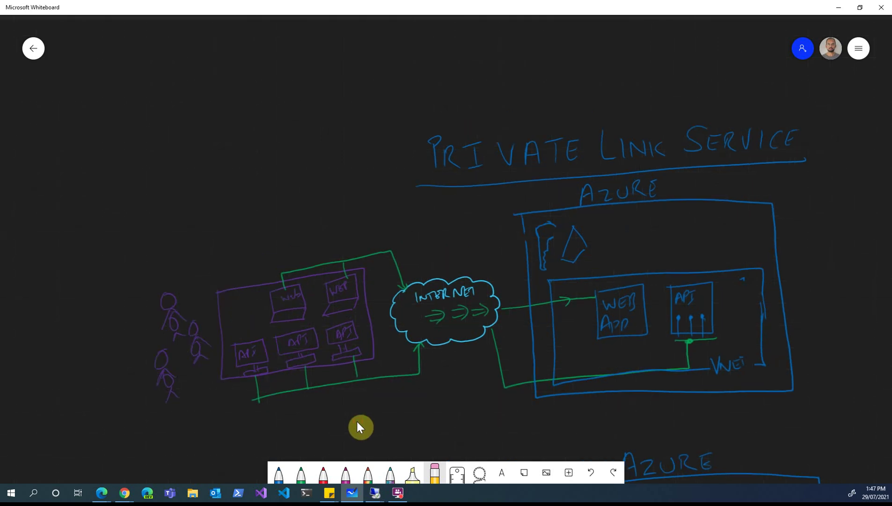
drag(357, 423, 367, 439)
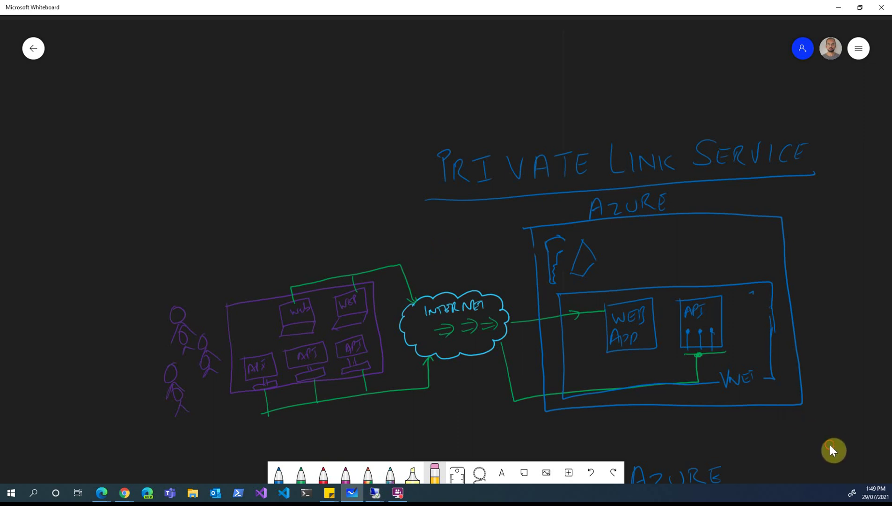
scroll(830, 440, down, 2)
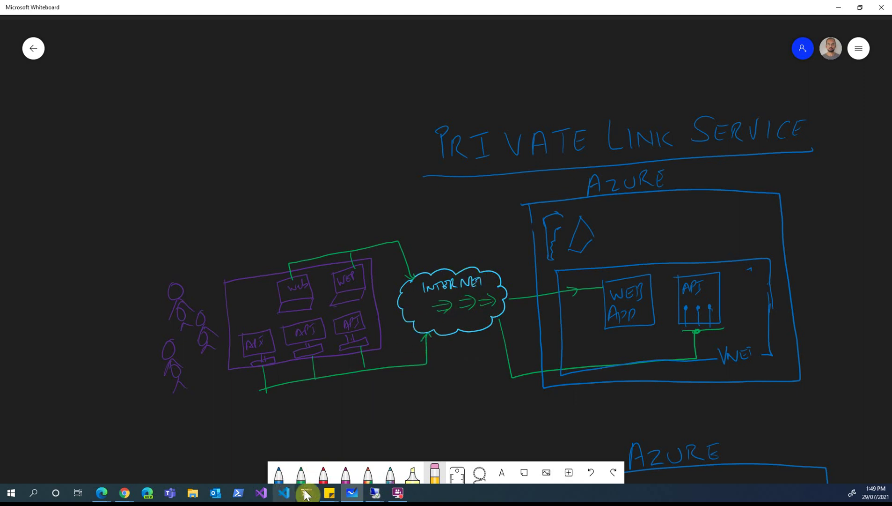
Step: Choose the red pen and turn off Active pen in the whiteboard settings
click(323, 474)
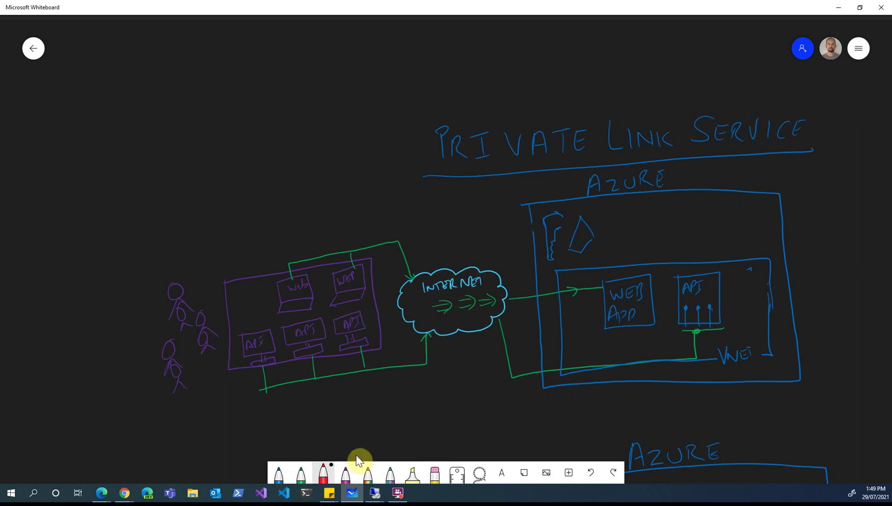
click(860, 48)
click(874, 78)
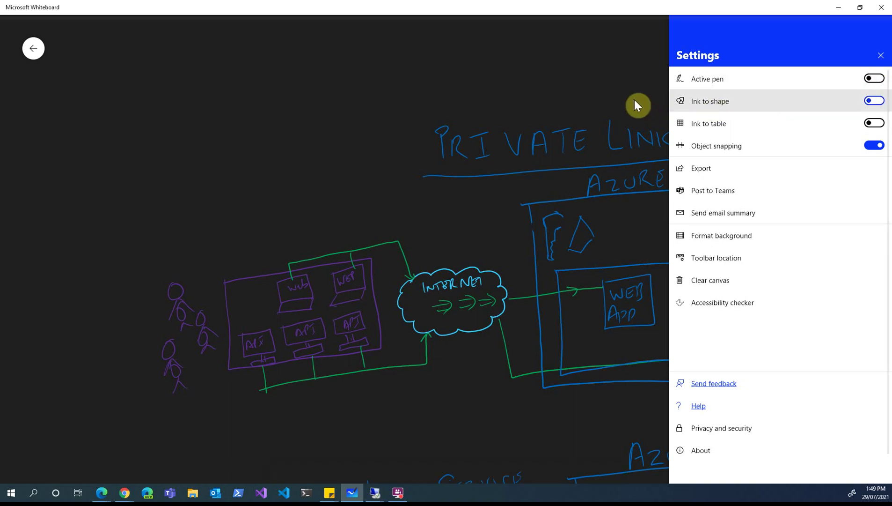
click(880, 55)
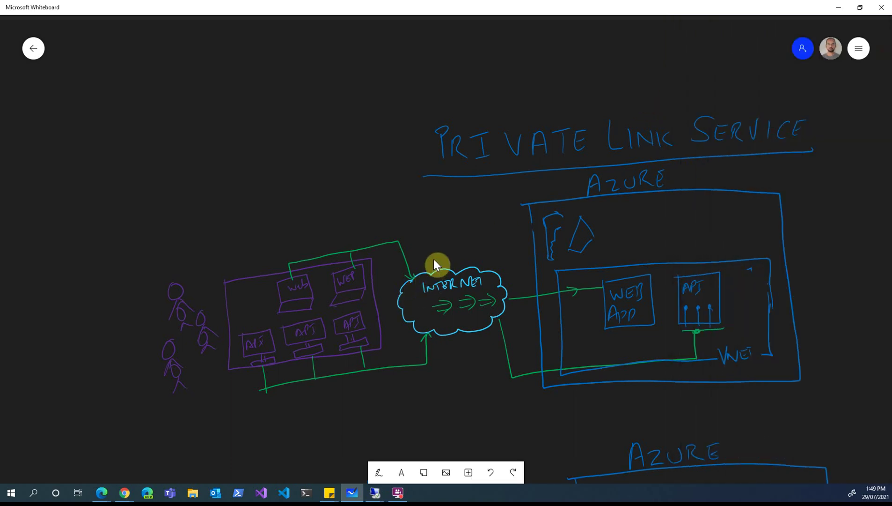
Step: Draw a large red X over the Internet cloud in the first diagram and finish inking
mouse_move(433, 258)
mouse_down()
mouse_move(445, 283)
mouse_move(436, 249)
mouse_up()
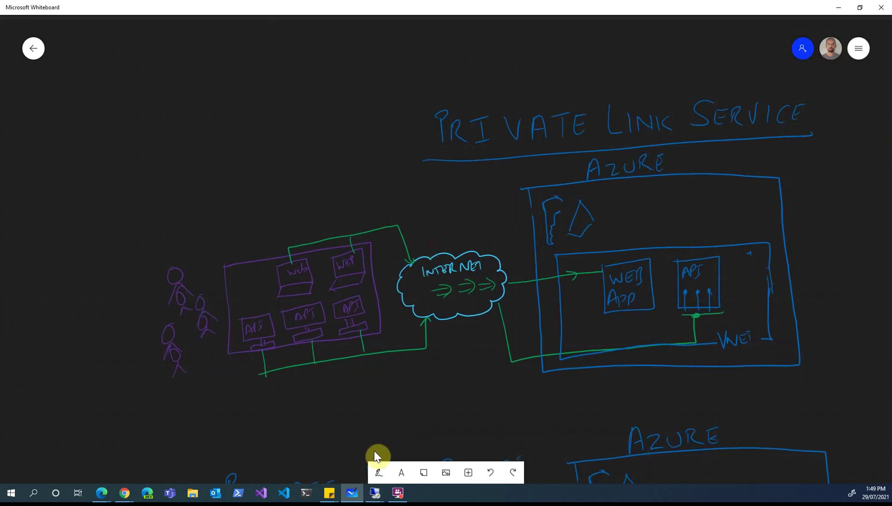
click(374, 472)
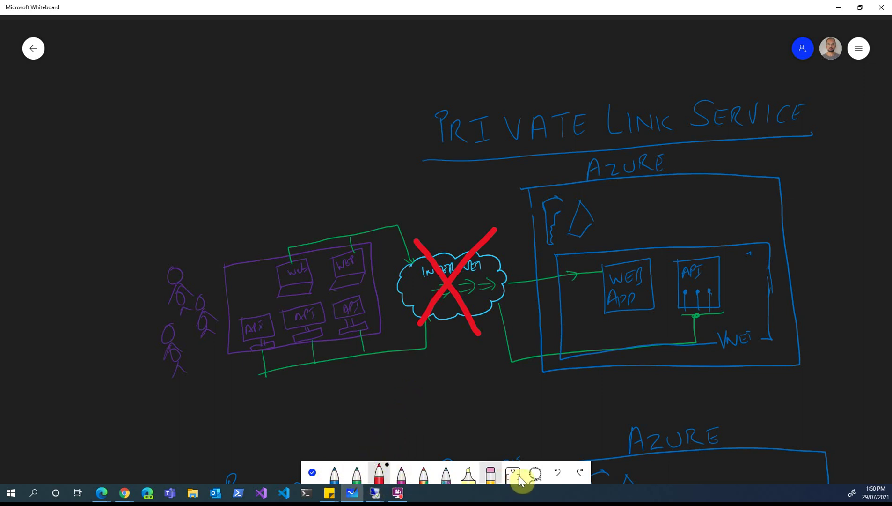
click(312, 473)
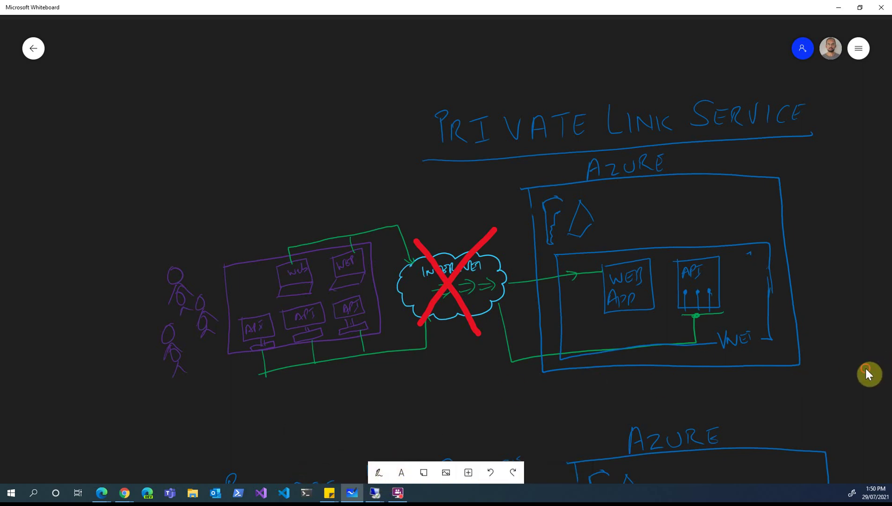
Step: Show the second Private Link Service diagram with the PLS node, private IP NIC and NSG blocking the internet
drag(865, 368, 857, 334)
drag(840, 290, 823, 233)
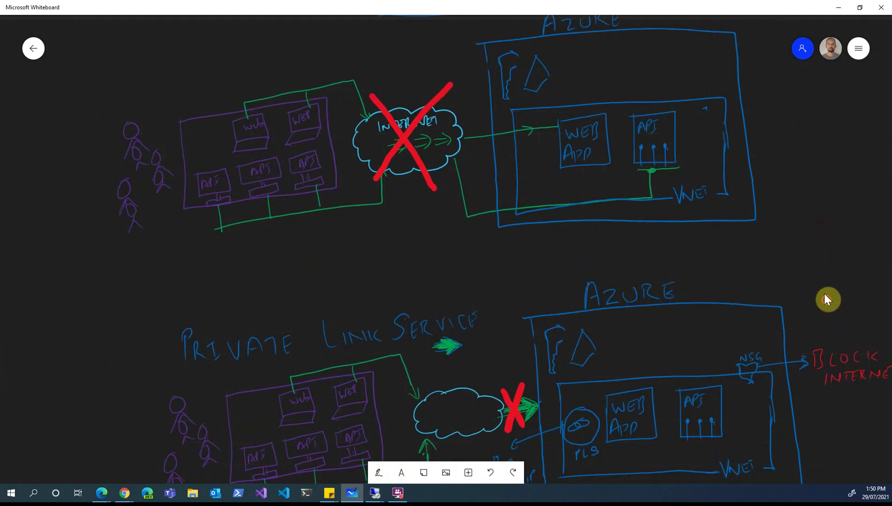
drag(825, 293, 798, 190)
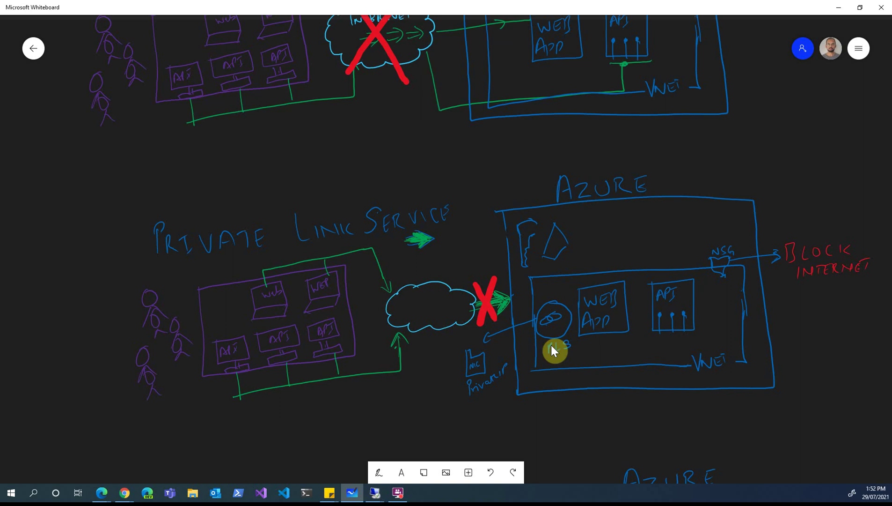
Step: Switch to the Azure portal in Edge, view the private endpoint connections of SQL server corp-server, and open and close its private endpoint creation form
click(107, 490)
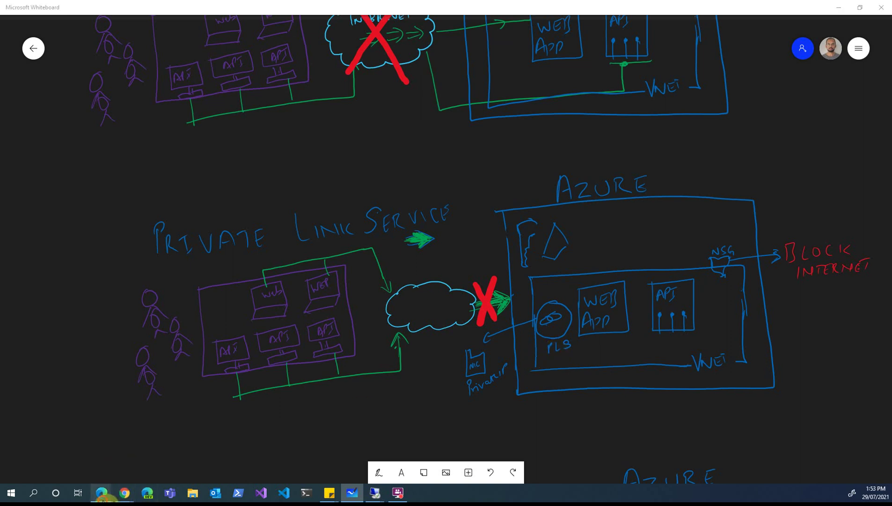
click(61, 469)
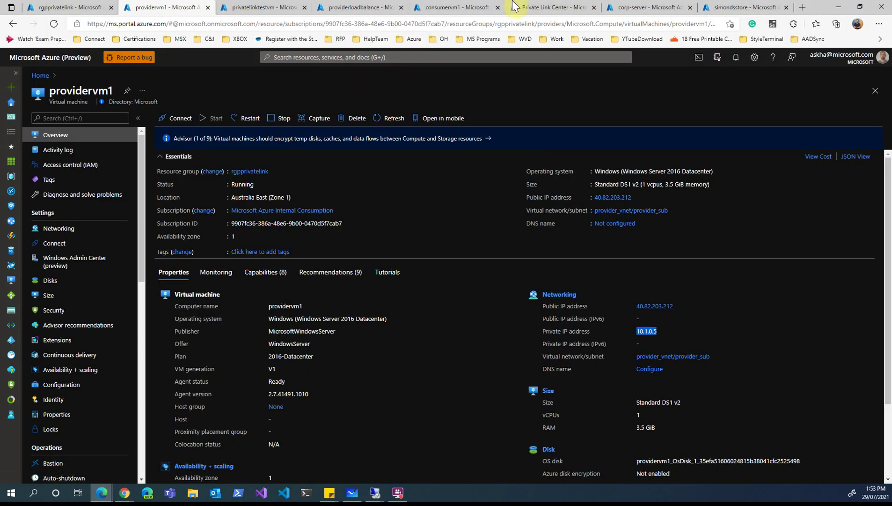
click(652, 7)
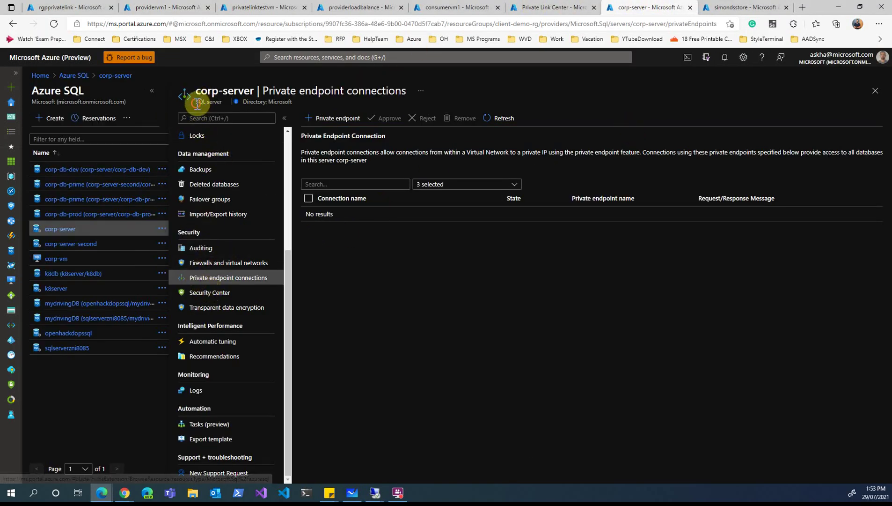
drag(195, 101, 223, 104)
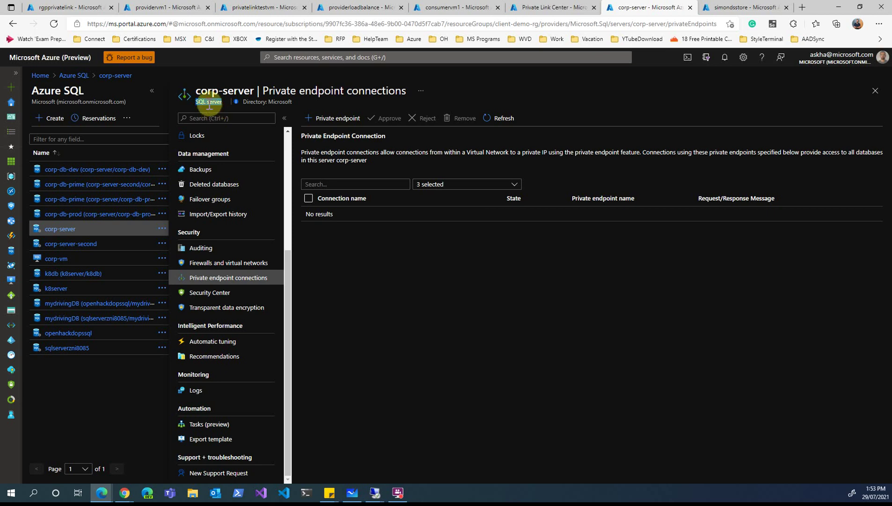
click(335, 118)
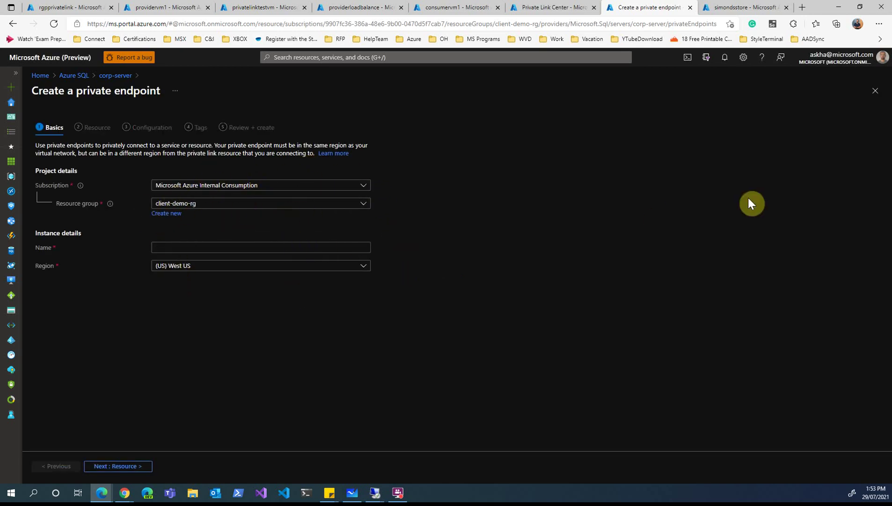
click(875, 94)
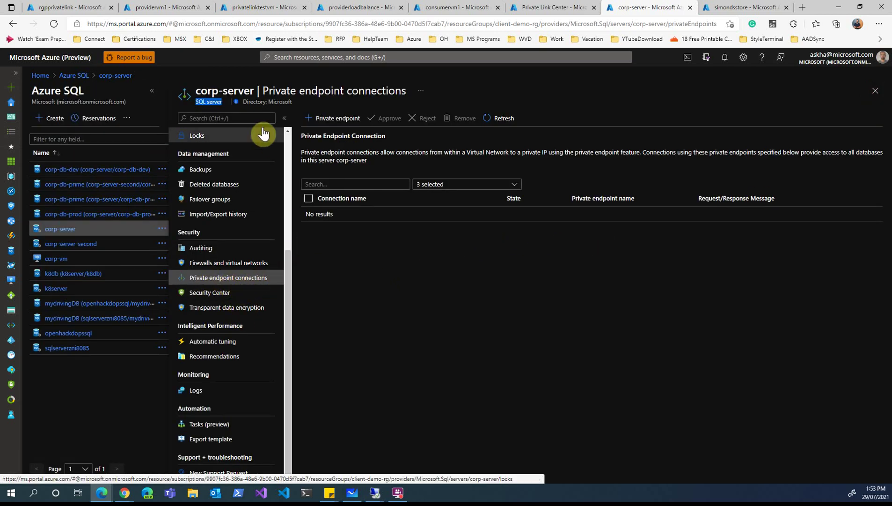
Step: View the simondsstore storage account's data storage services and its private endpoint connections under Networking
click(744, 7)
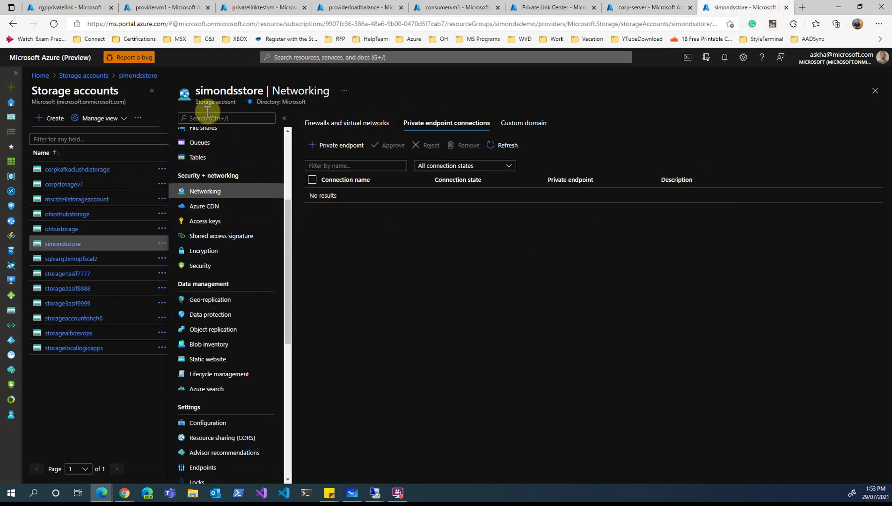
scroll(204, 161, up, 3)
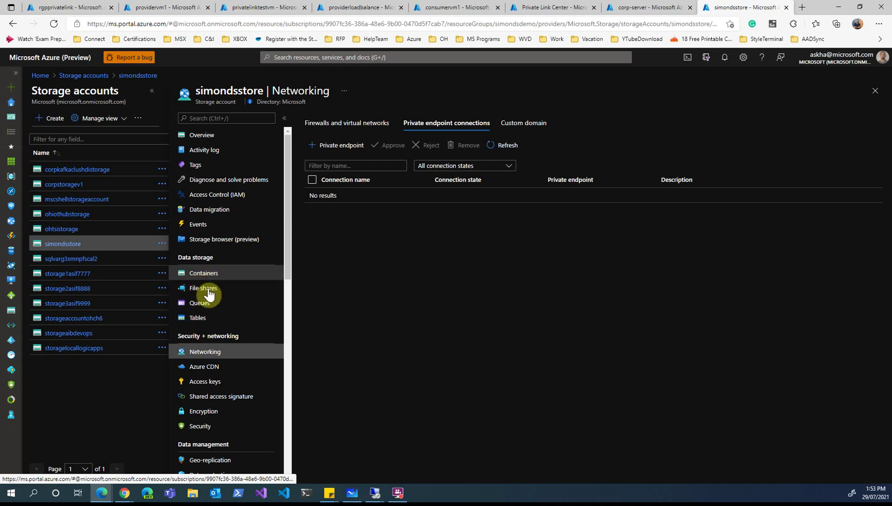
scroll(229, 394, down, 2)
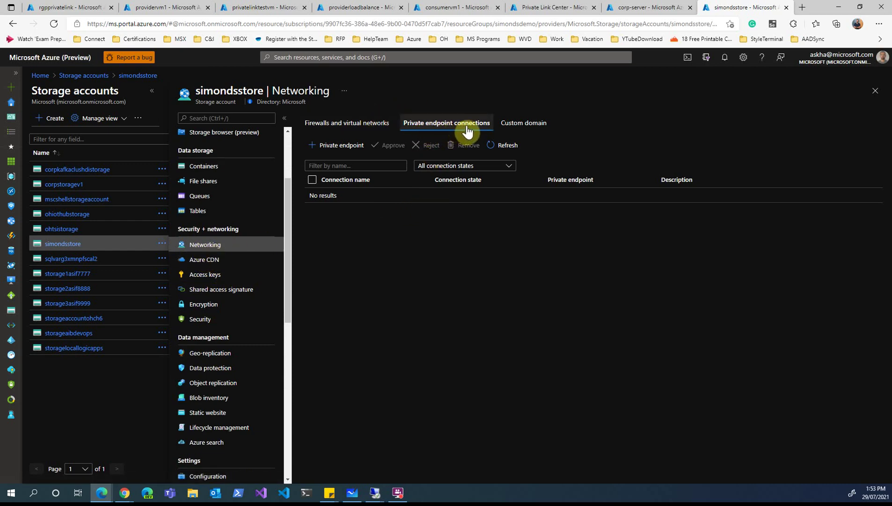
click(332, 151)
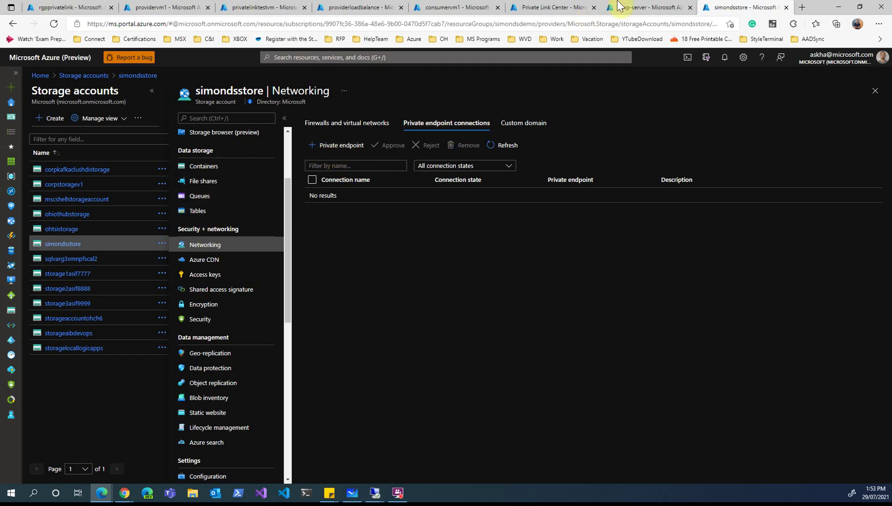
Step: Switch back to Microsoft Whiteboard and show the Private Endpoints diagram with the Azure backbone and Register link
click(352, 492)
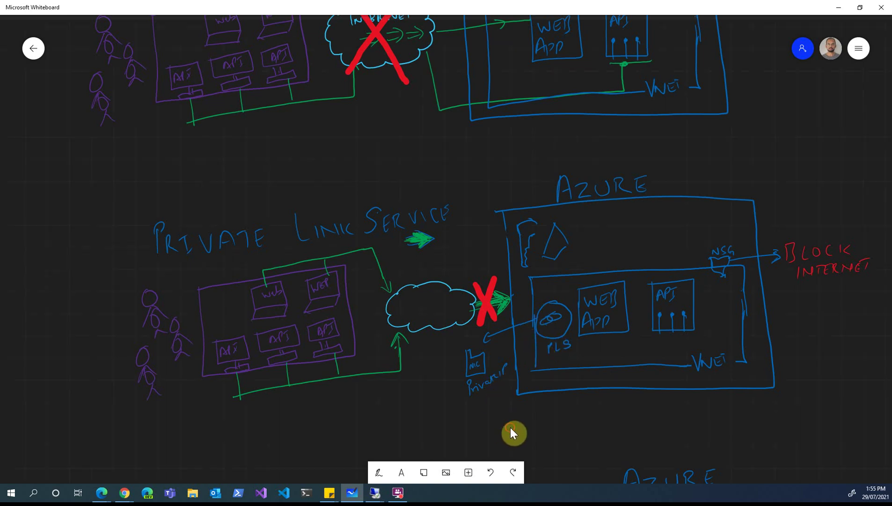
drag(510, 427, 507, 255)
scroll(507, 255, down, 5)
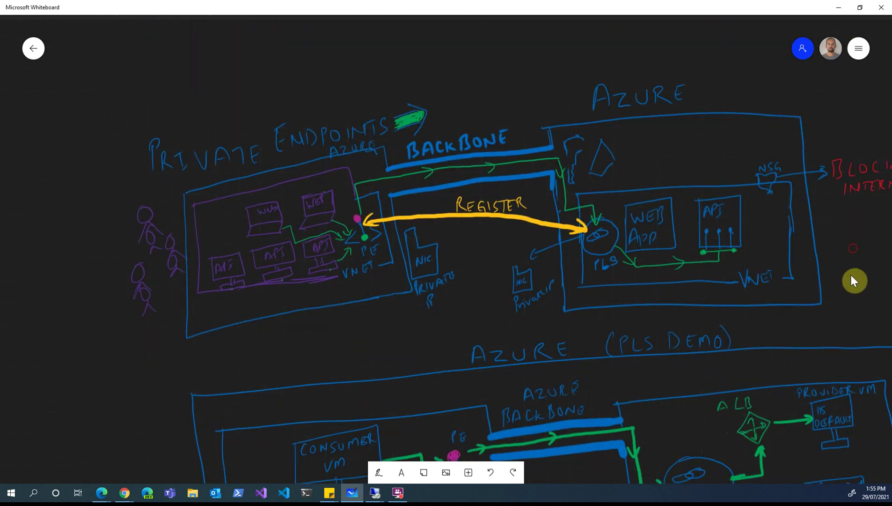
scroll(851, 281, up, 2)
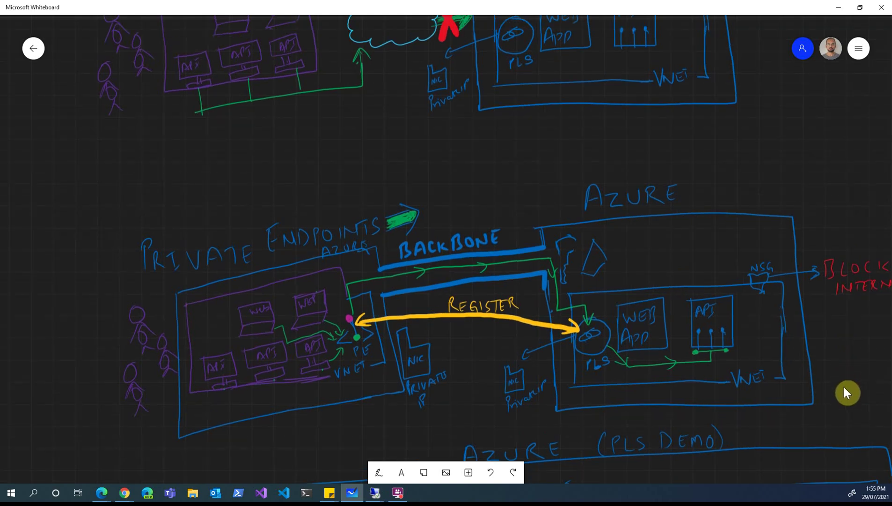
scroll(847, 392, up, 1)
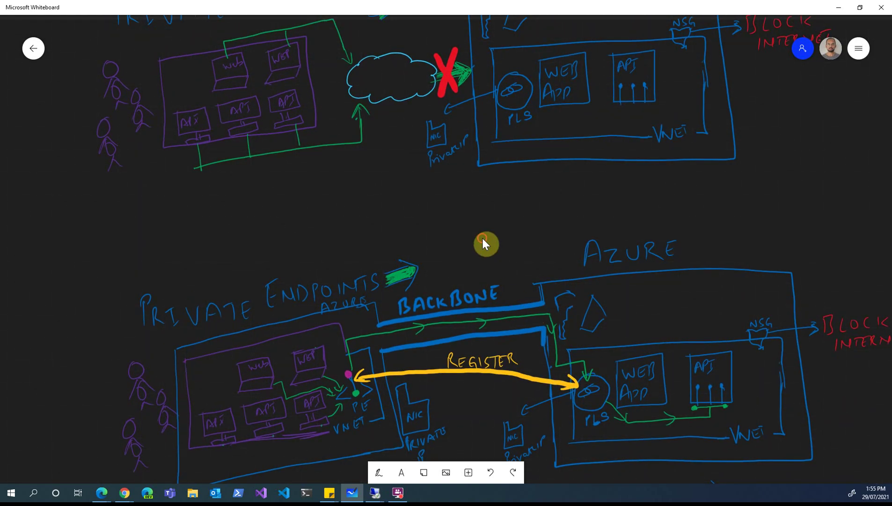
drag(482, 237, 484, 212)
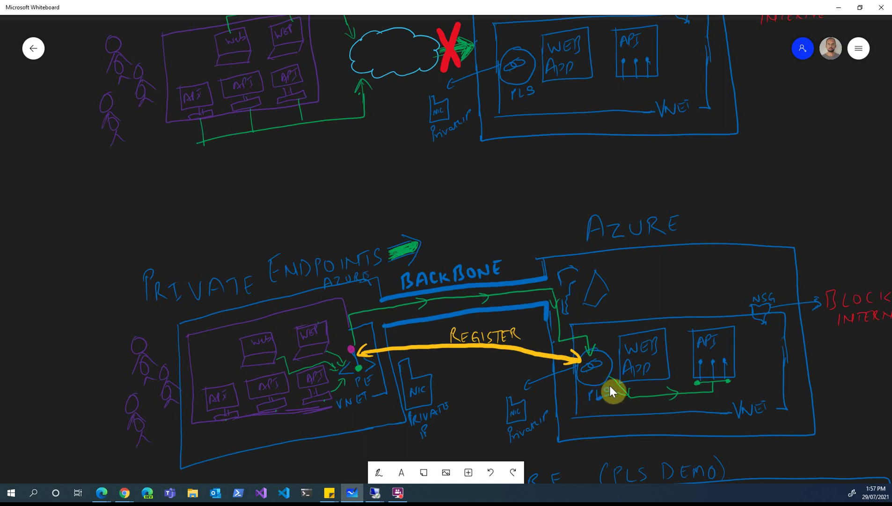
Step: Switch to the Azure portal in Edge and view the pending connections in Private Link Center
mouse_move(101, 493)
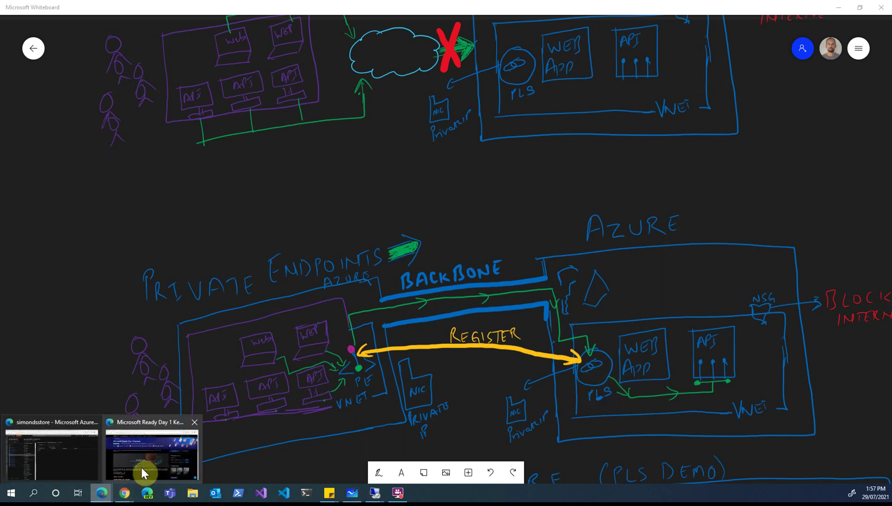
click(65, 459)
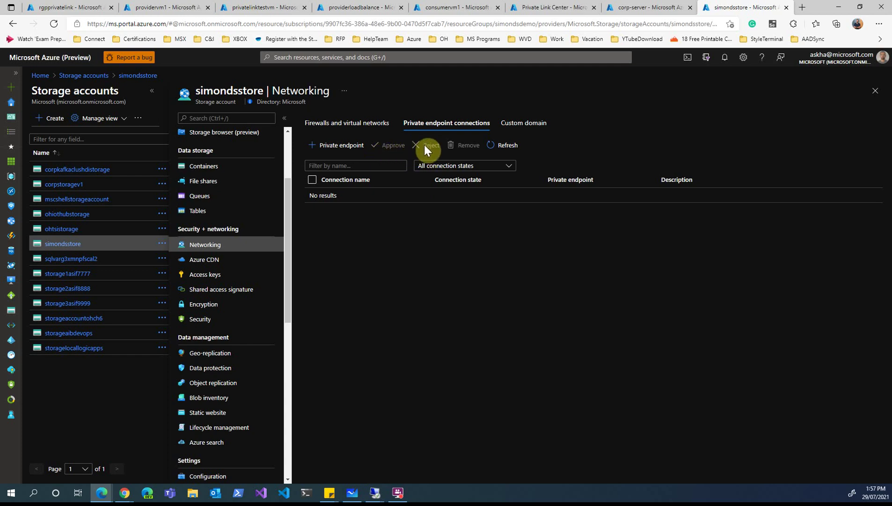
click(557, 7)
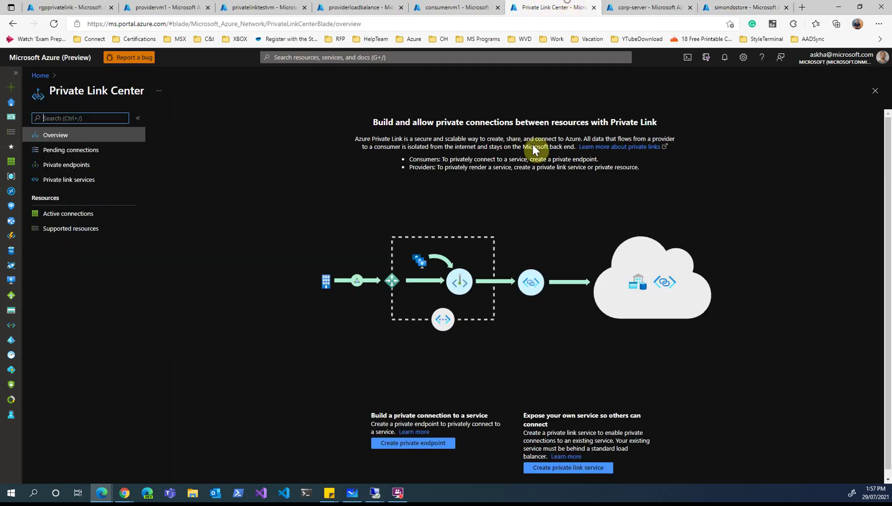
click(75, 151)
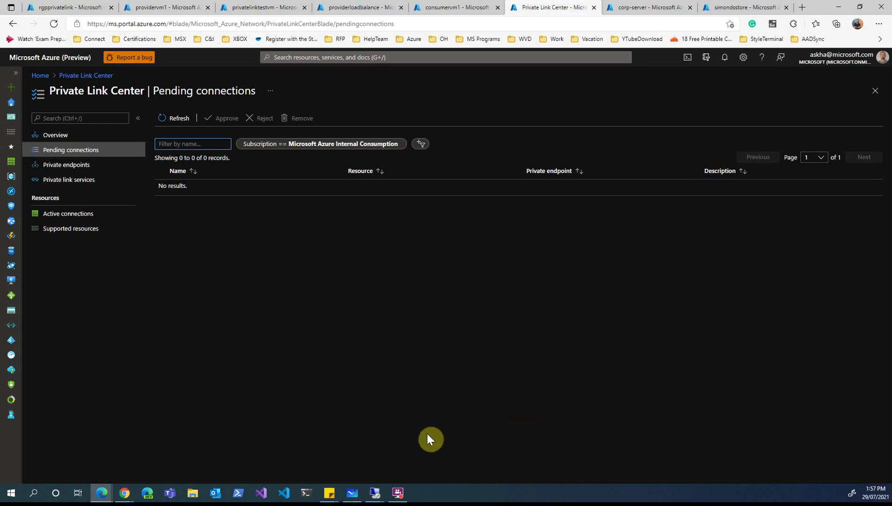
Step: Switch back to Microsoft Whiteboard and show the Azure (PLS Demo) diagram with the consumer and provider VNets
click(362, 497)
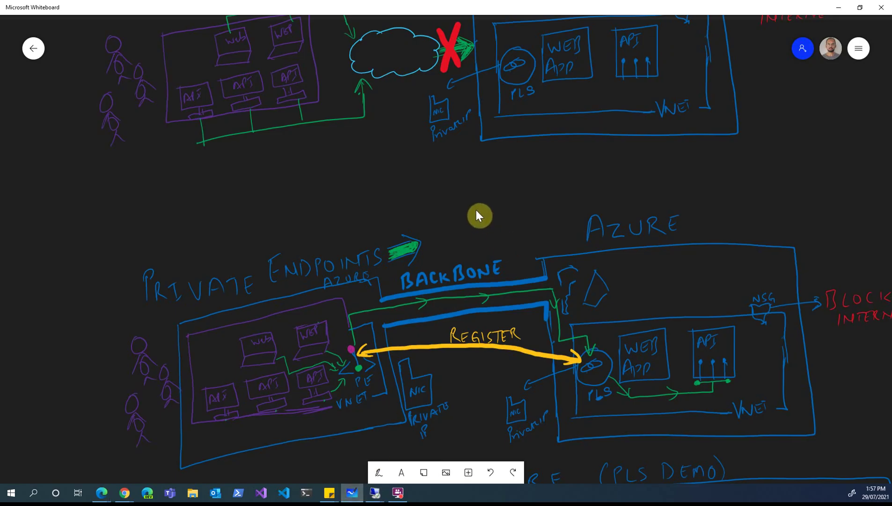
scroll(514, 214, down, 3)
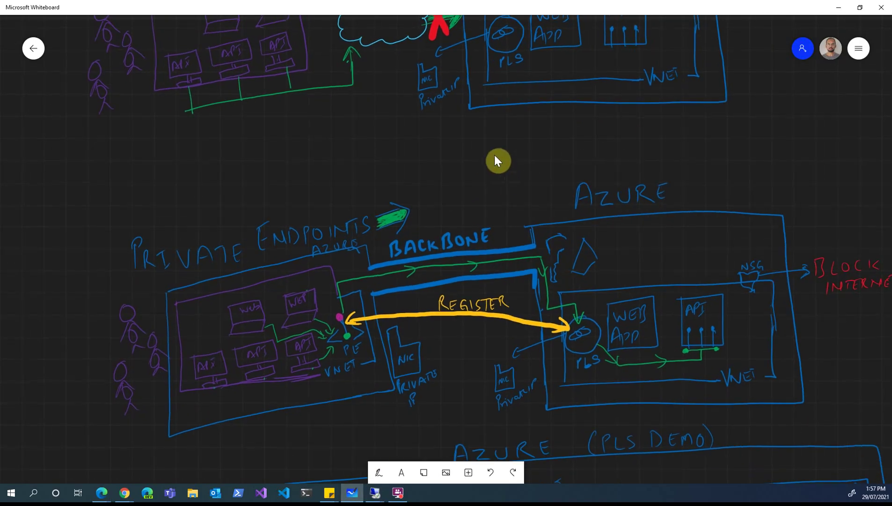
scroll(425, 387, down, 6)
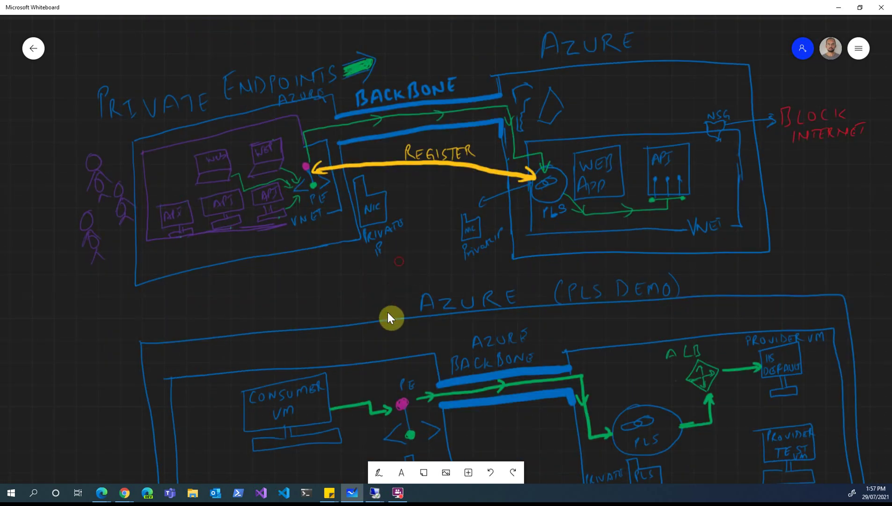
scroll(77, 278, down, 6)
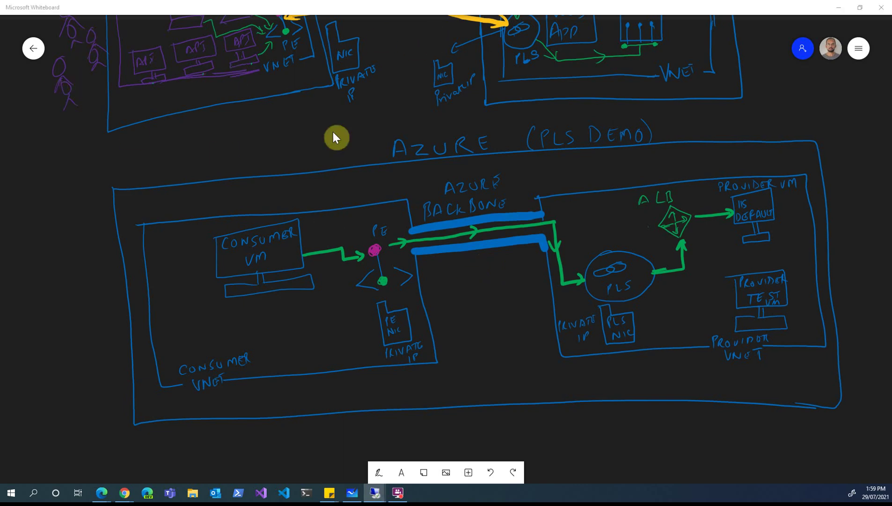
Step: Switch to the providervm1 remote desktop session, view its localhost IIS page beside Server Manager, and minimize the session
key(alt+Tab)
double_click(484, 45)
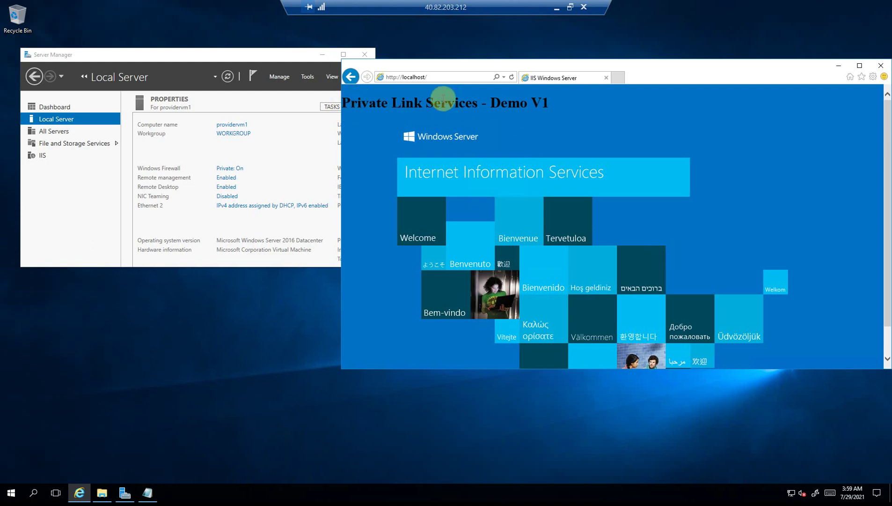
click(347, 104)
drag(631, 66, 666, 59)
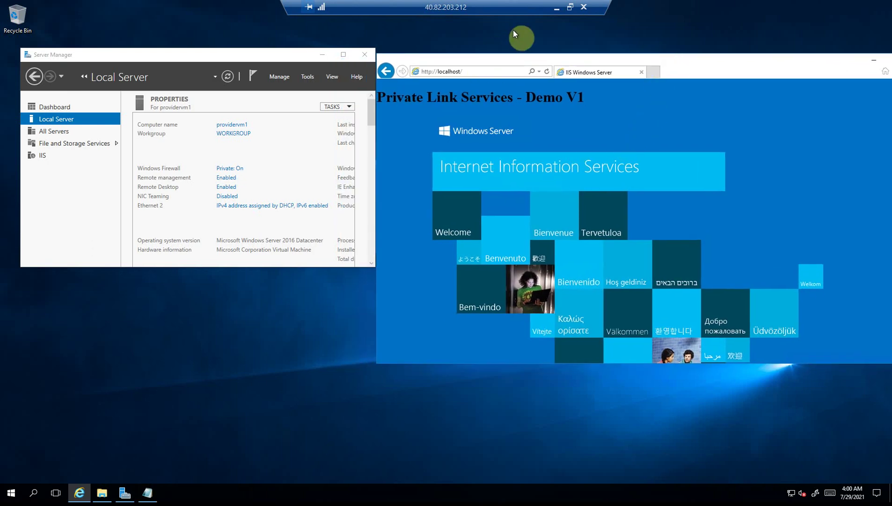
click(556, 9)
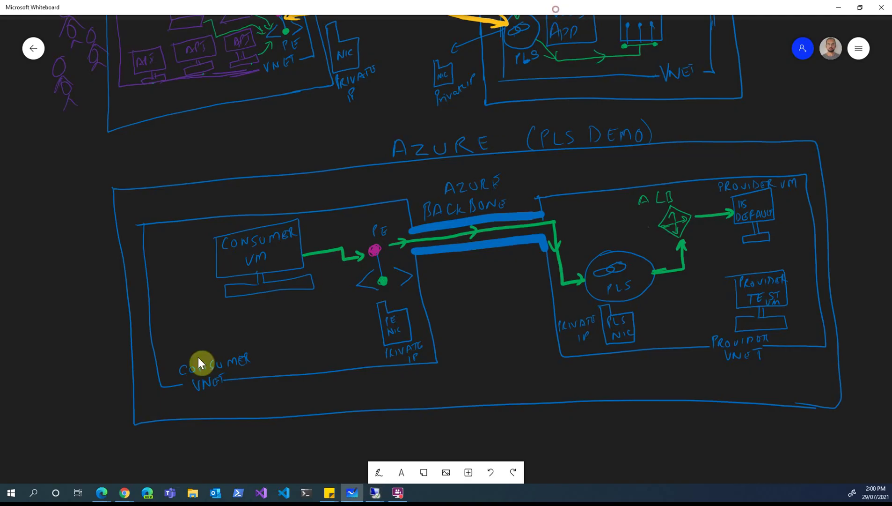
Step: View the IIS pages at 10.1.0.5 and 10.1.0.4 in the privatelinktest remote desktop session in full screen, and minimize it
mouse_move(374, 494)
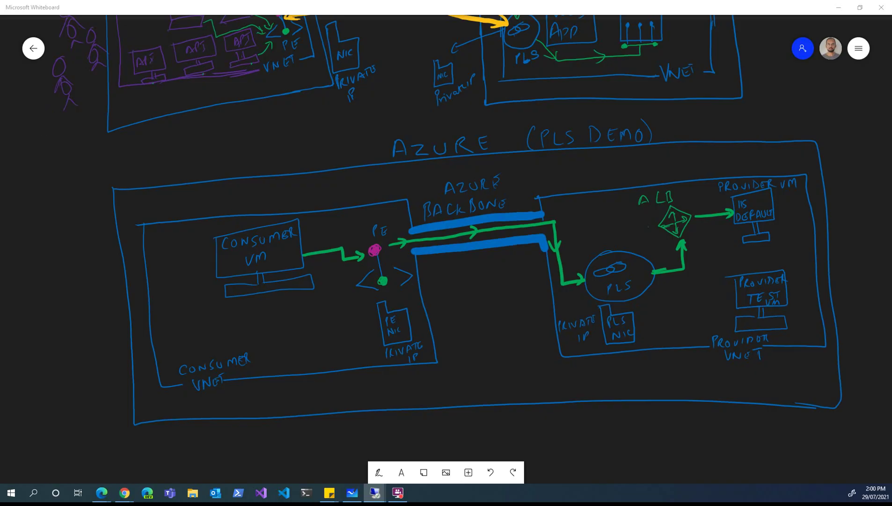
key(alt+Tab)
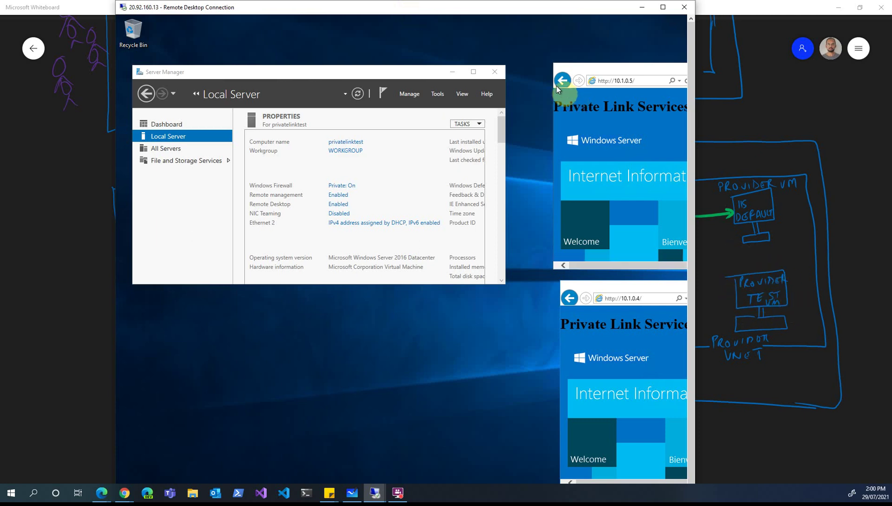
double_click(516, 5)
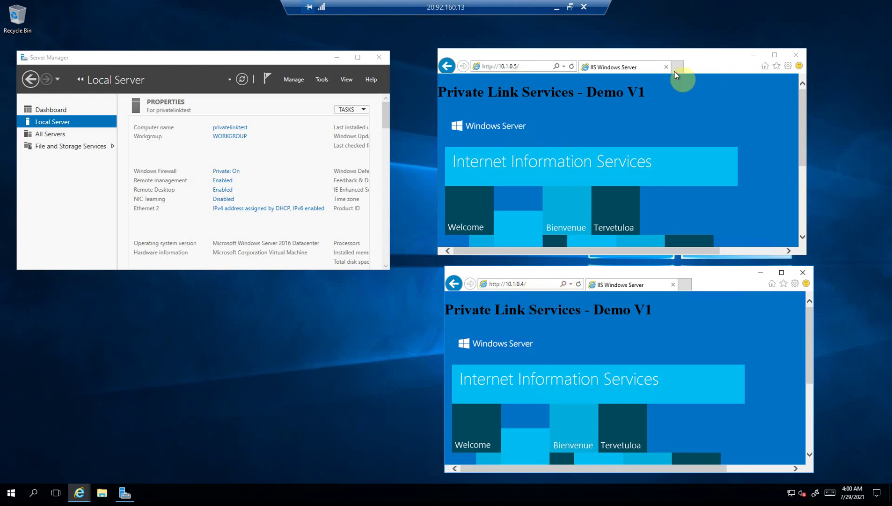
click(556, 9)
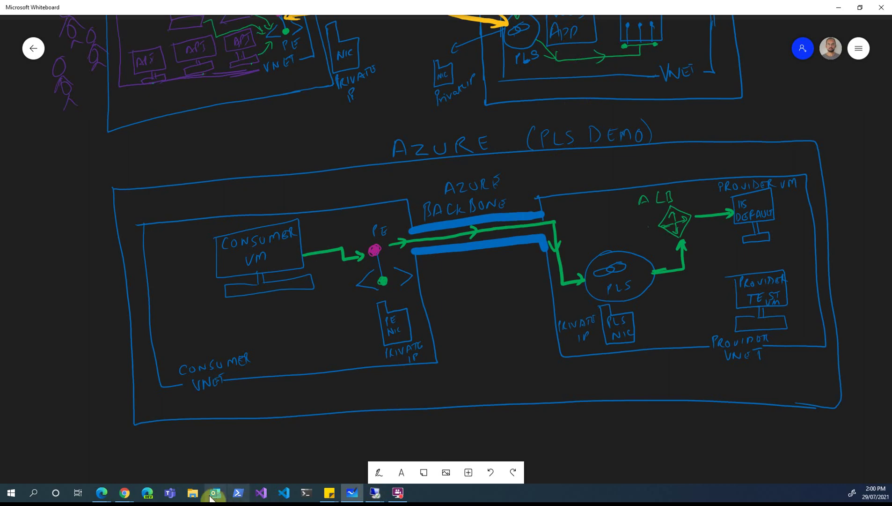
Step: Highlight the private IP address of providerloadbalance in the Azure portal in Edge and compare it with the pages on the privatelinktest VM
mouse_move(100, 496)
click(69, 449)
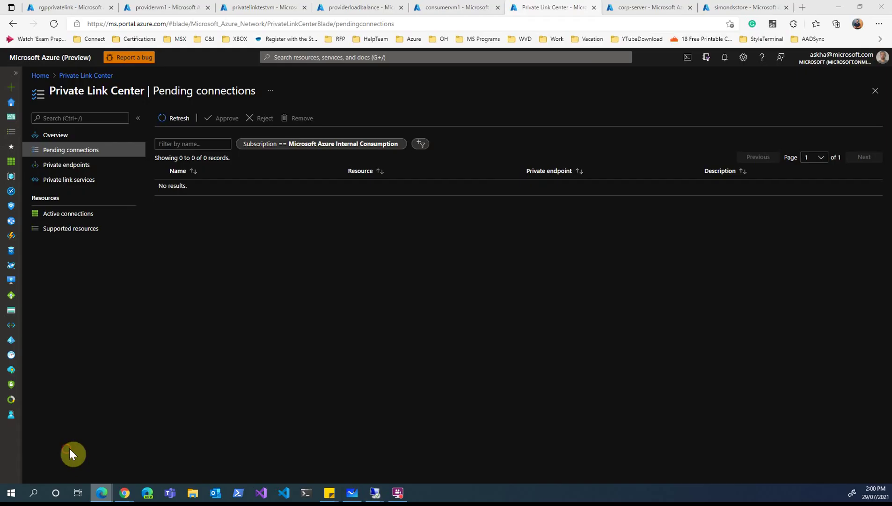
click(355, 7)
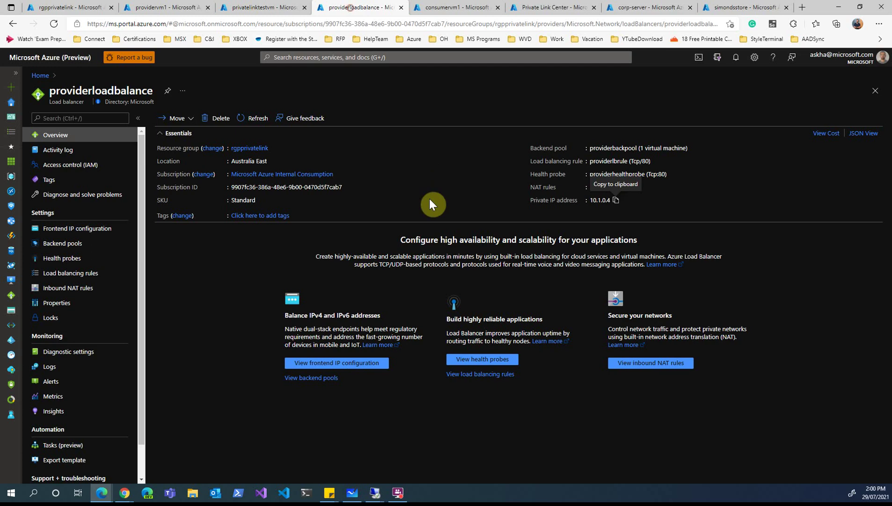
double_click(599, 200)
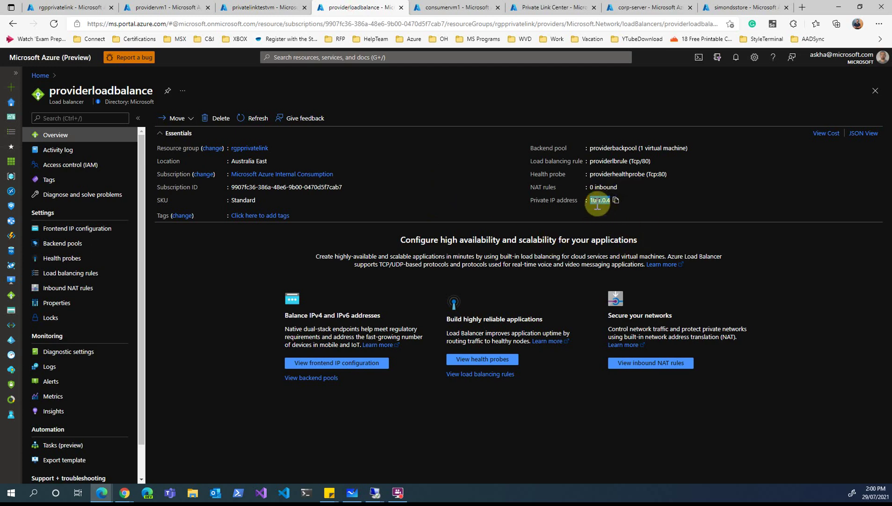
click(374, 493)
click(373, 445)
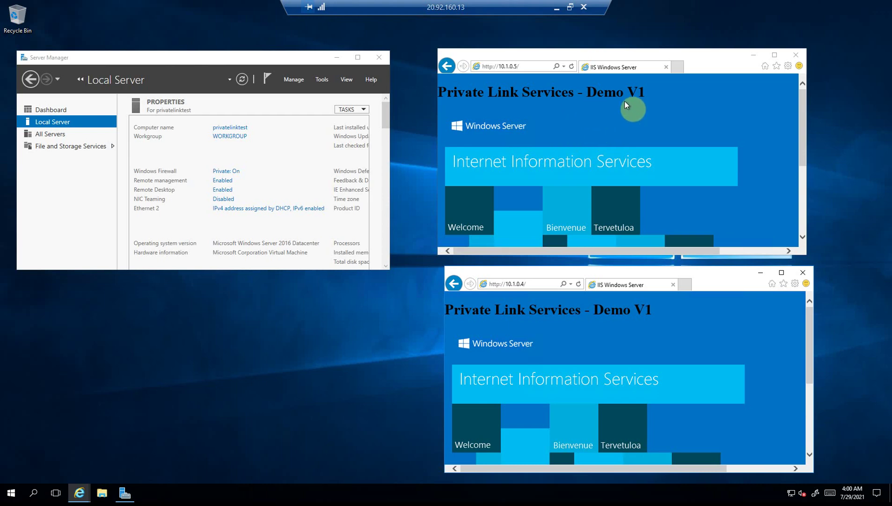
click(556, 6)
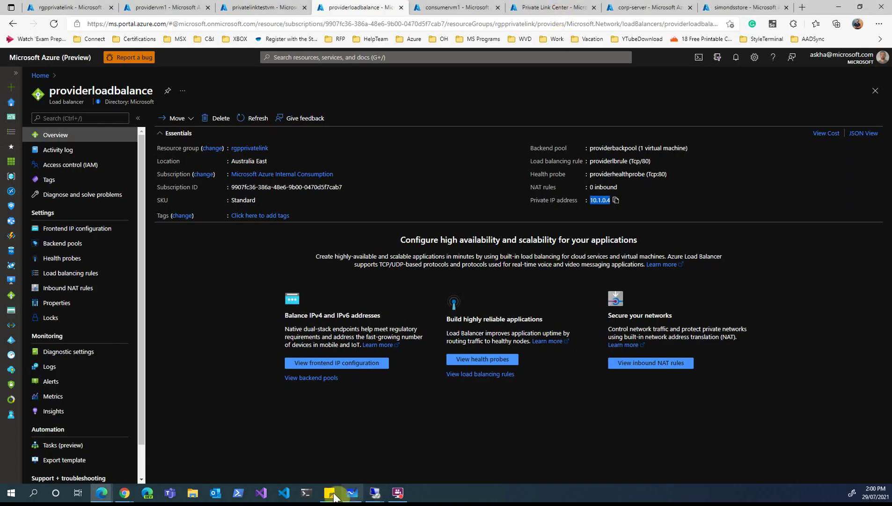
Step: View the 10.1.0.4 page on the consumervm1 remote desktop, move the blank browser window clear of it, and minimize the session
mouse_move(375, 493)
click(473, 451)
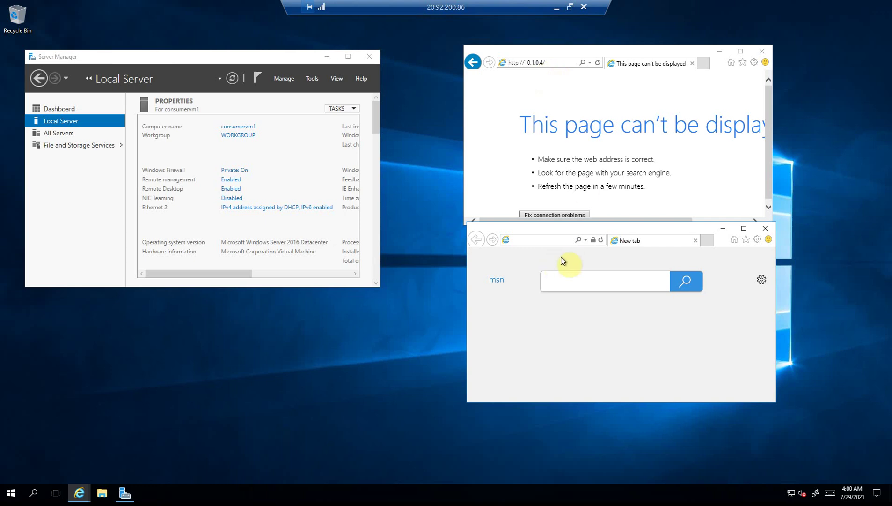
drag(630, 239, 622, 275)
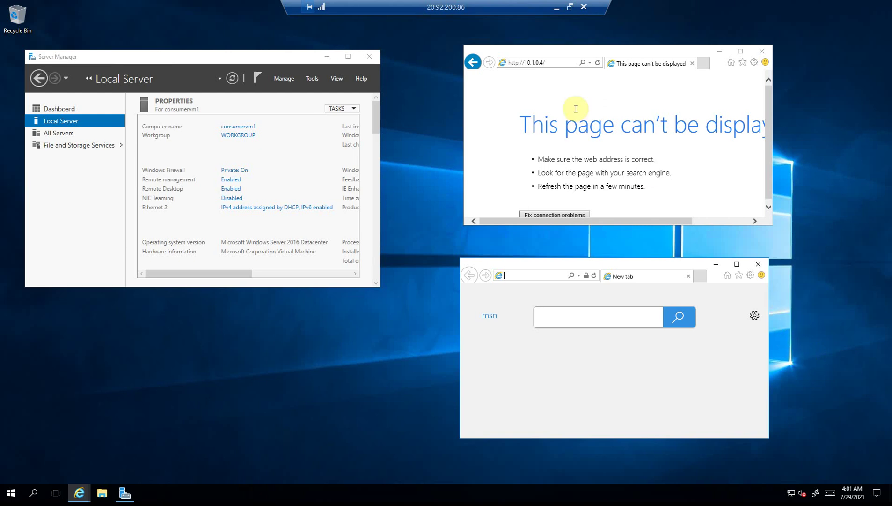
click(557, 8)
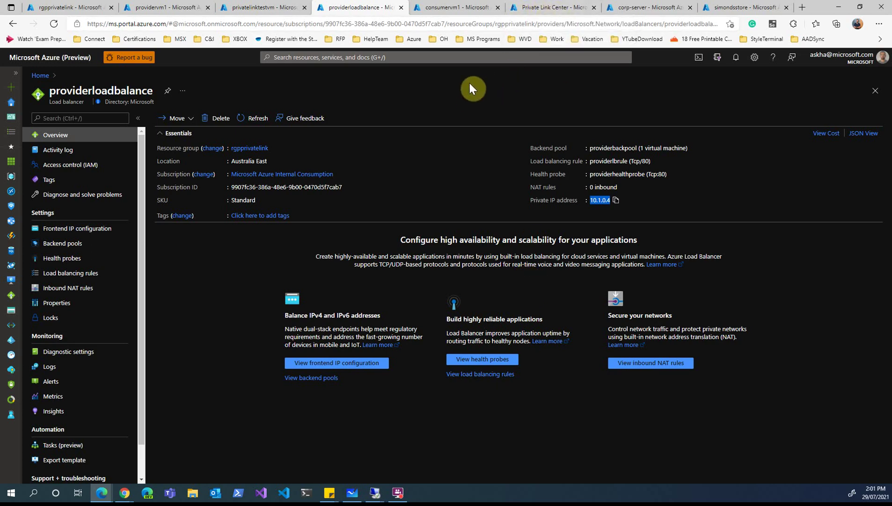
Step: Reopen Private Link Center through a portal search for "privat" and start adding a private link service
click(538, 8)
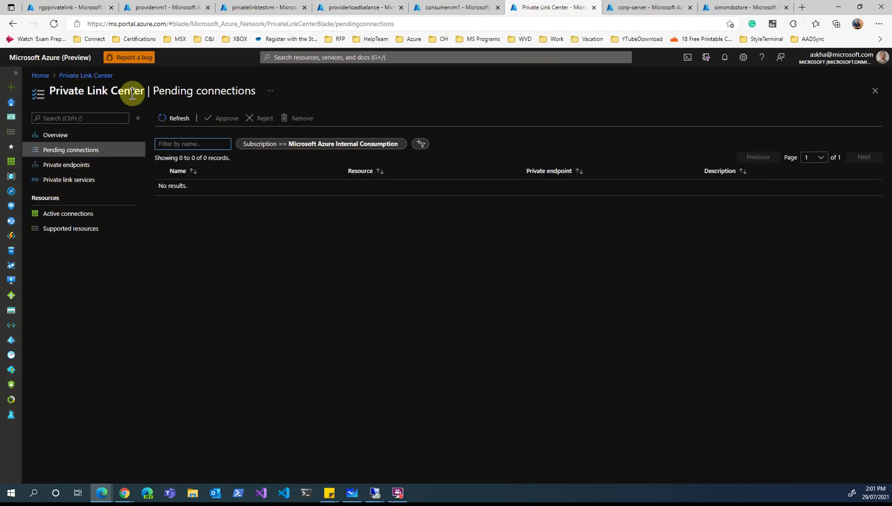
click(875, 94)
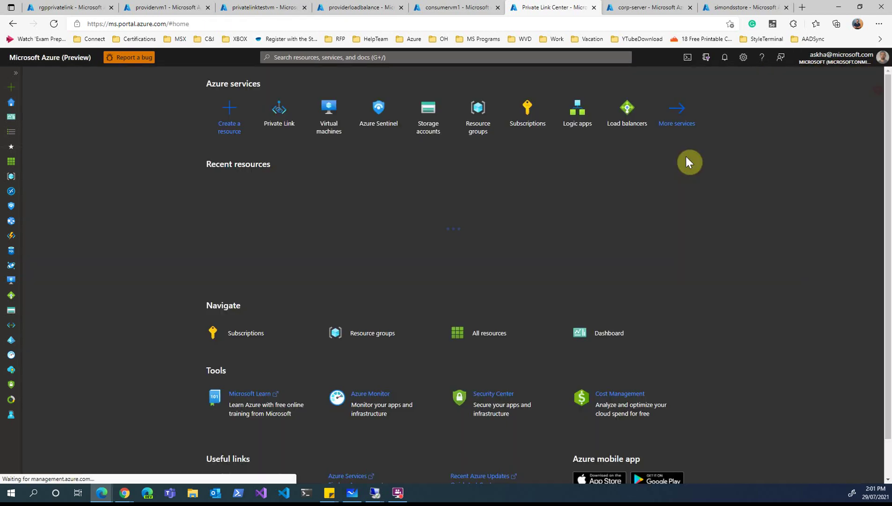
click(340, 56)
text(privat)
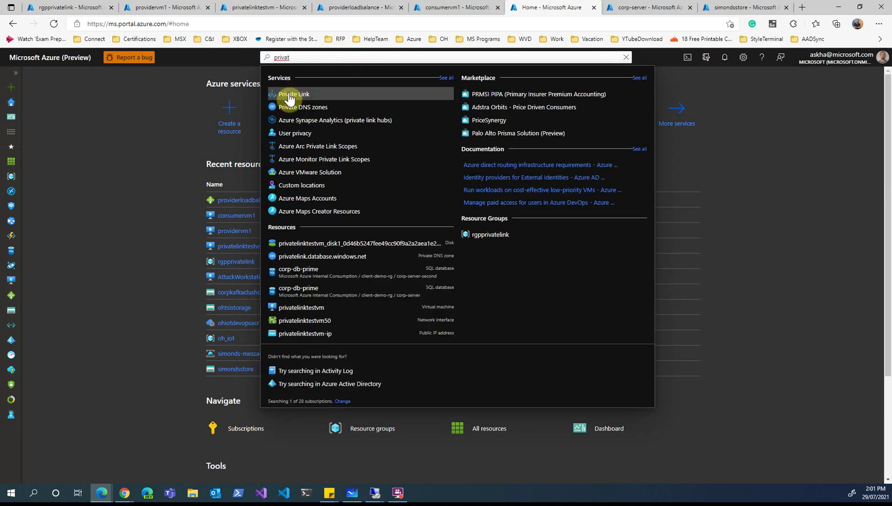
click(292, 94)
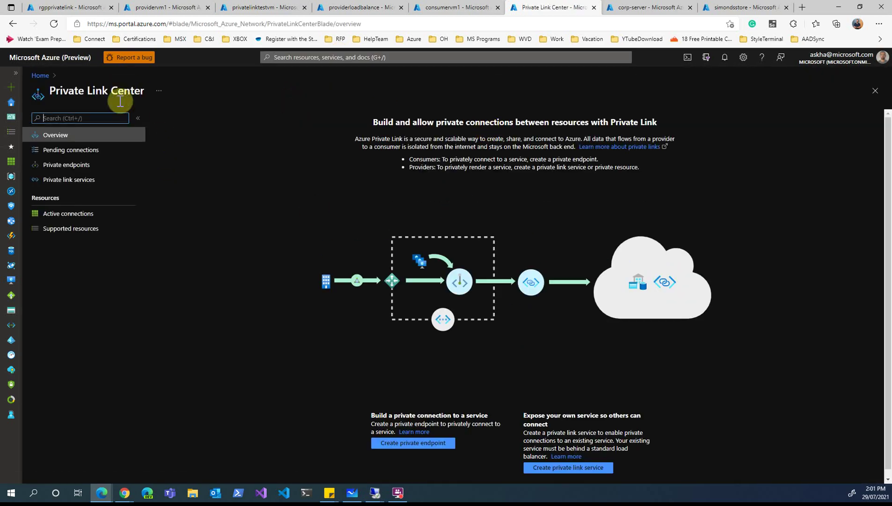
click(74, 180)
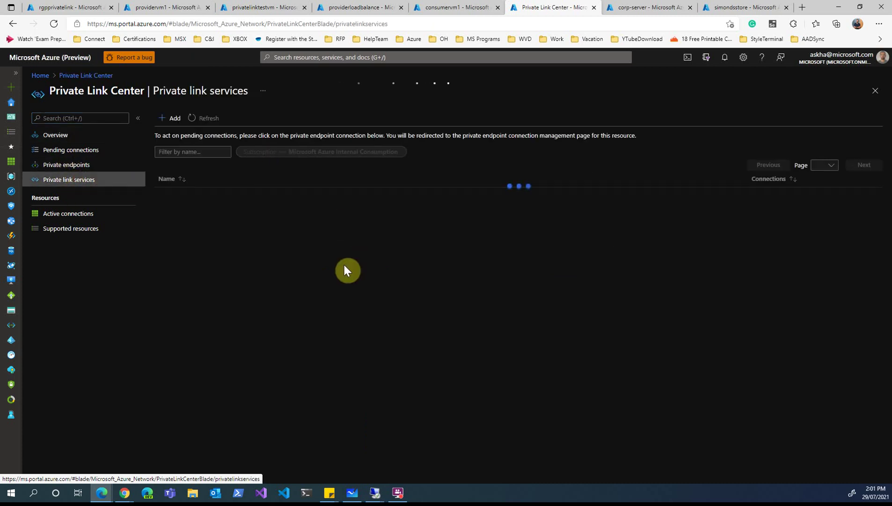
click(171, 120)
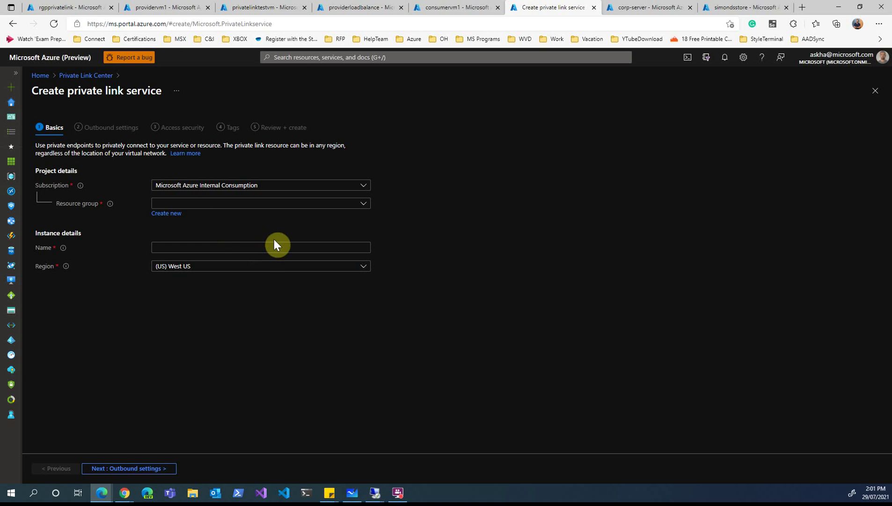
Step: Set the private link service's resource group to rgpprivatelink and its name to providerpls, and proceed to the outbound settings
click(199, 205)
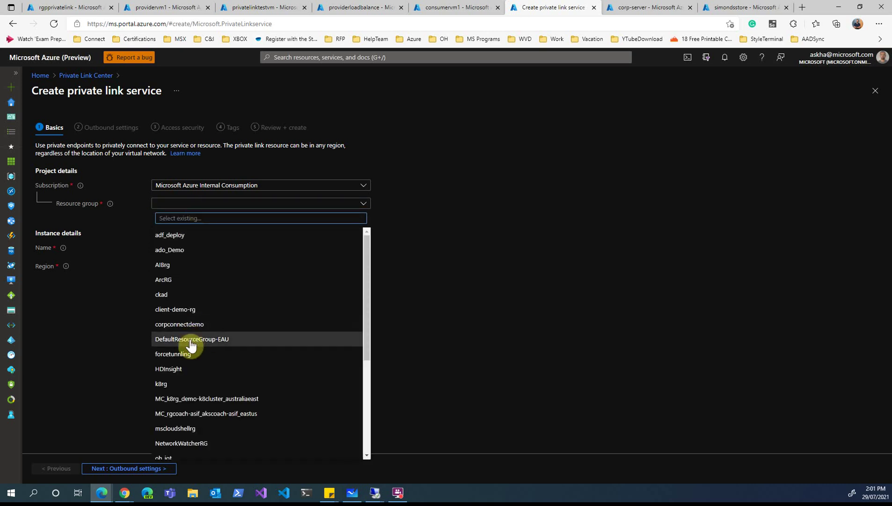
scroll(192, 429, down, 2)
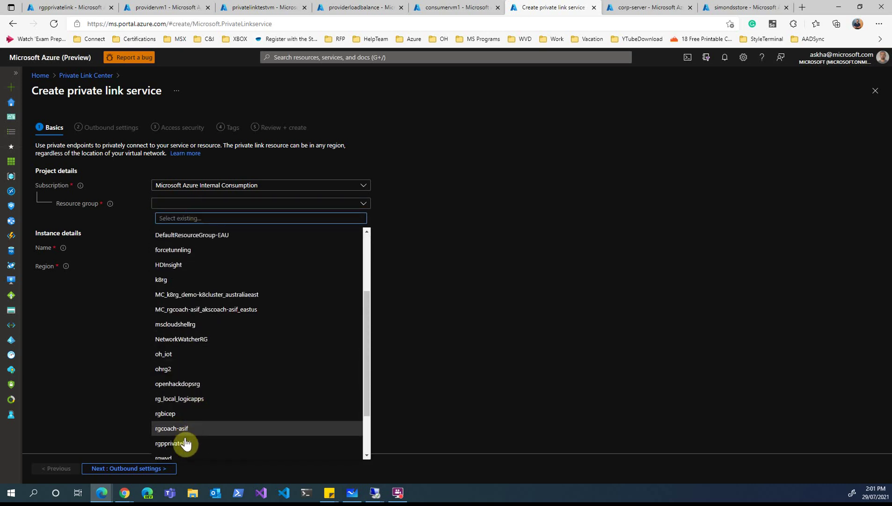
click(183, 444)
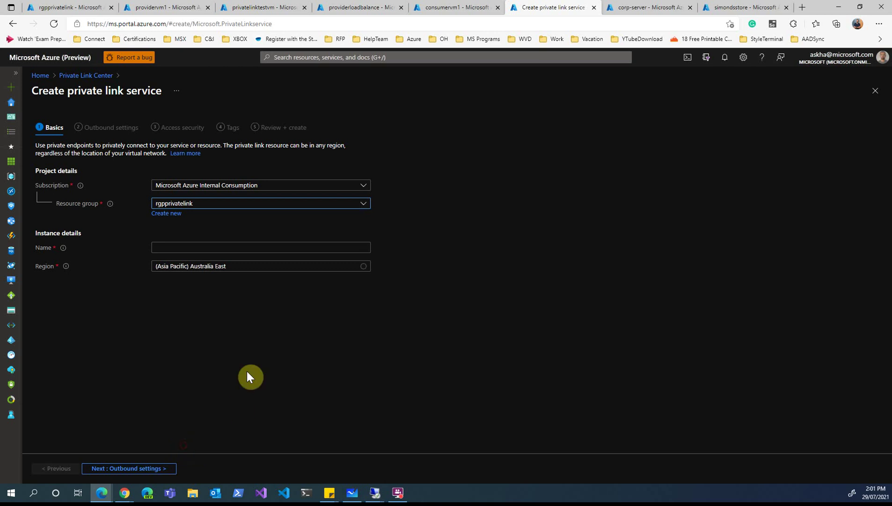
click(178, 247)
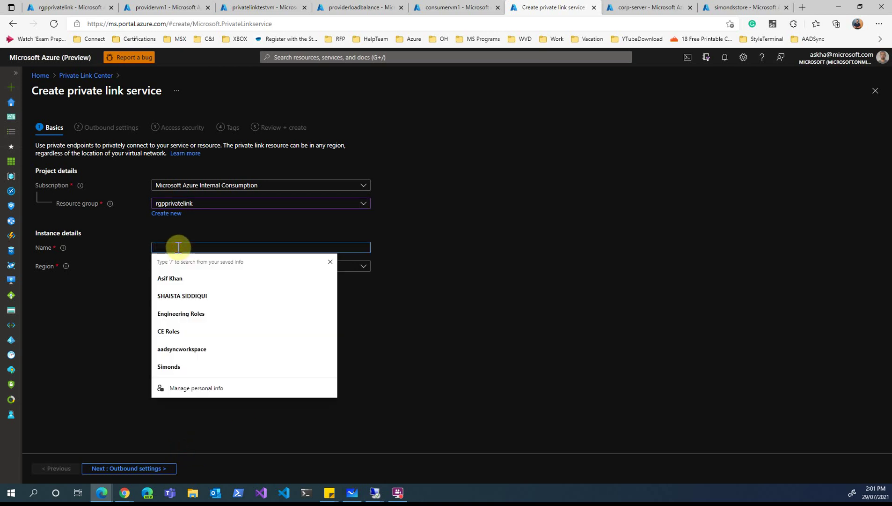
text(providerpls)
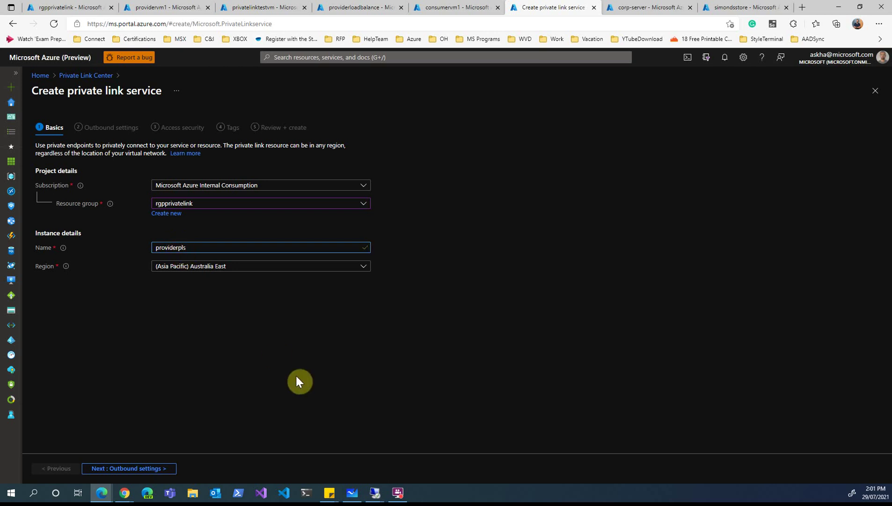
click(154, 468)
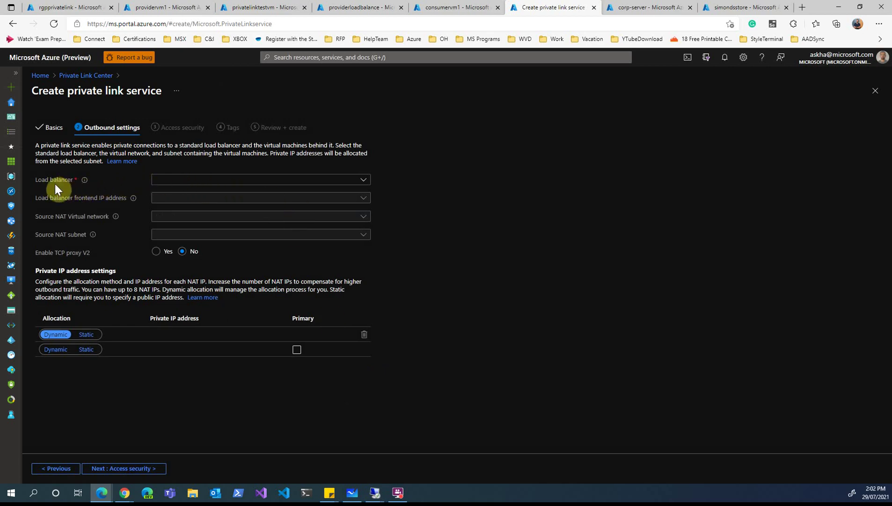
Step: Select providerloadbalance as the load balancer and providerfeontip (10.1.0.4) as its frontend IP address
click(364, 181)
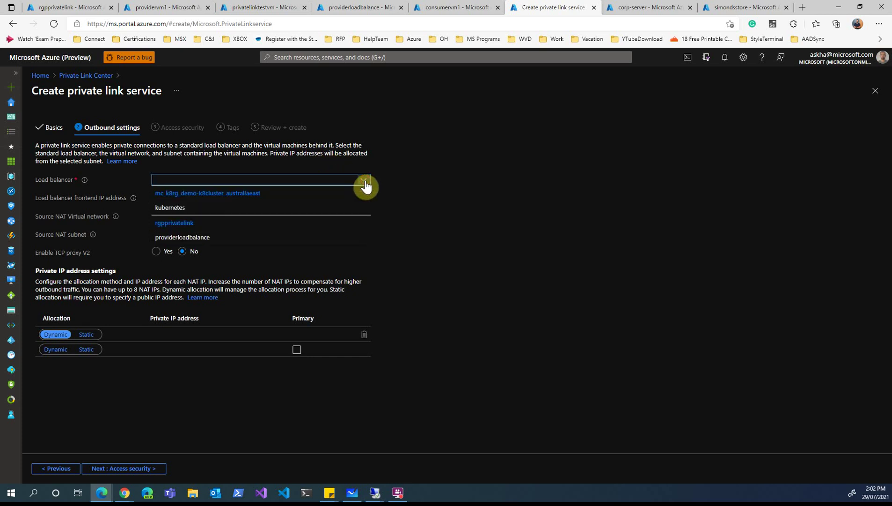
click(187, 239)
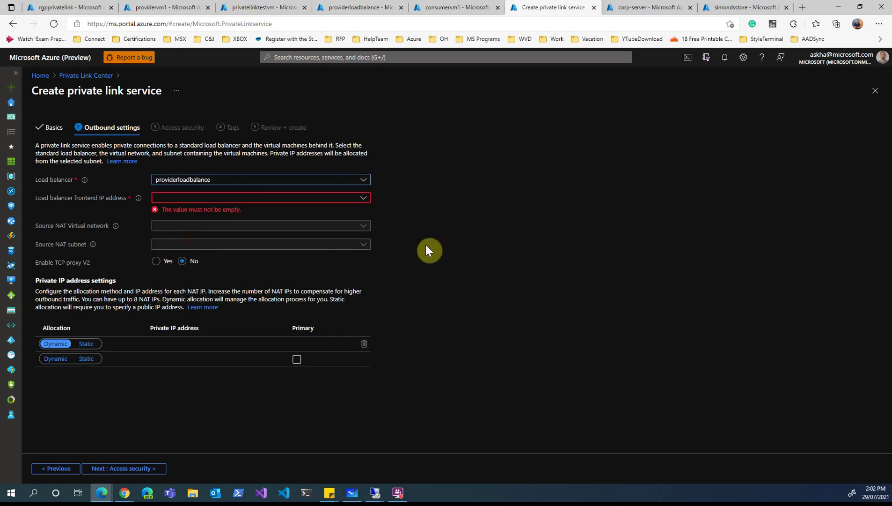
click(361, 199)
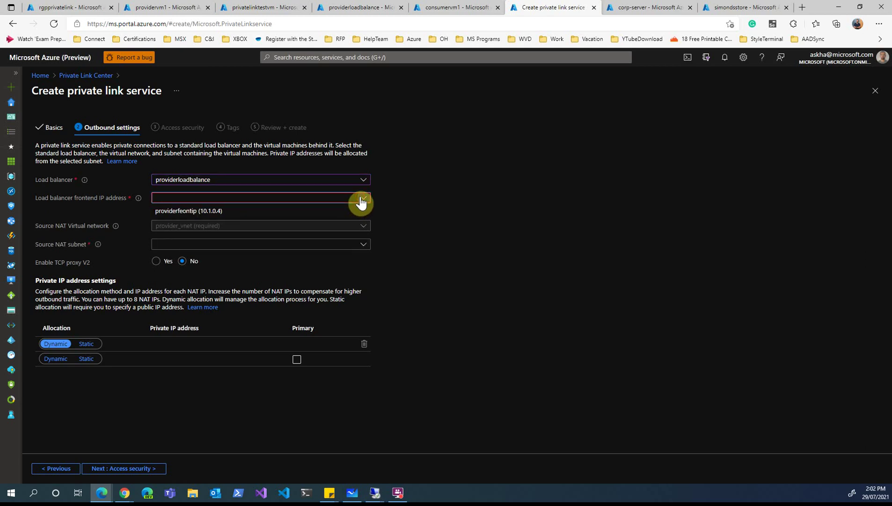
click(214, 217)
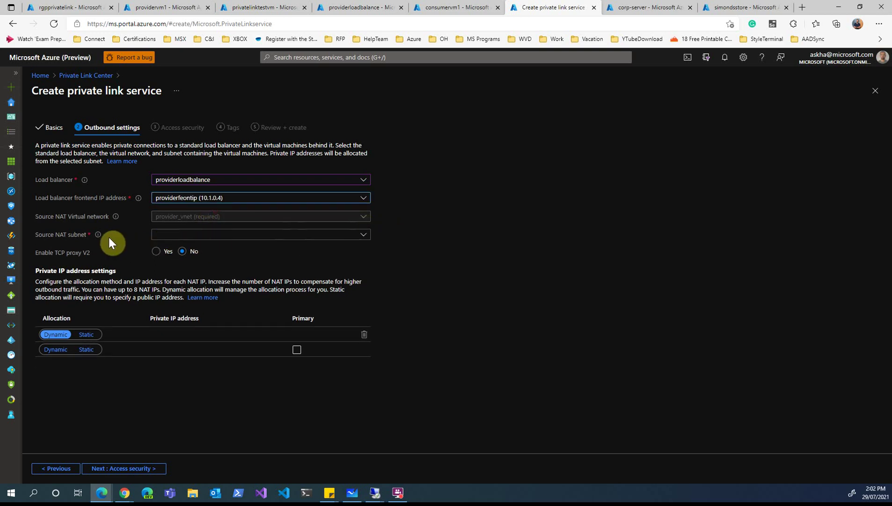
Step: Set the source NAT subnet to provider_sub (10.1.0.0/24) and proceed to the access security settings
click(228, 235)
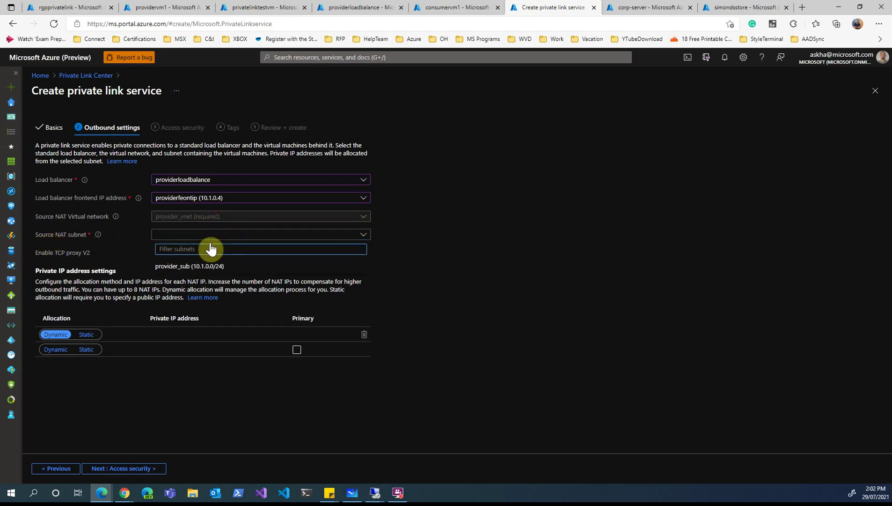
click(185, 272)
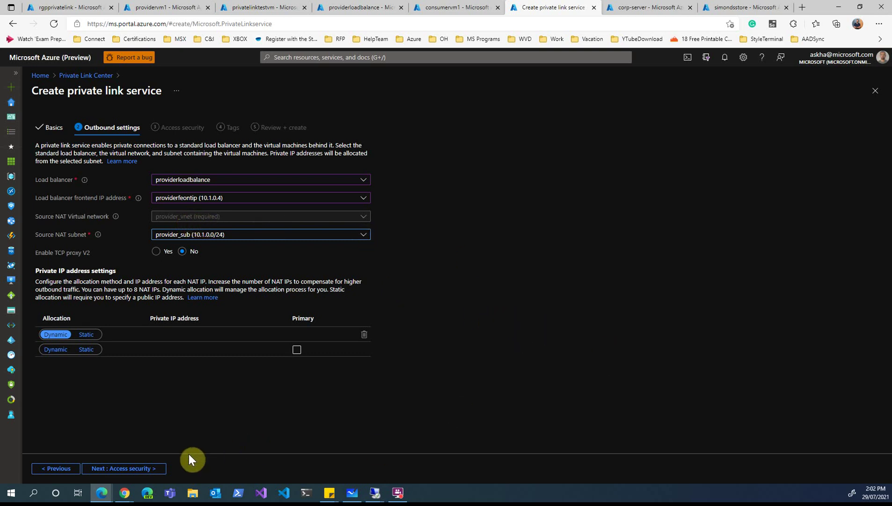
click(144, 469)
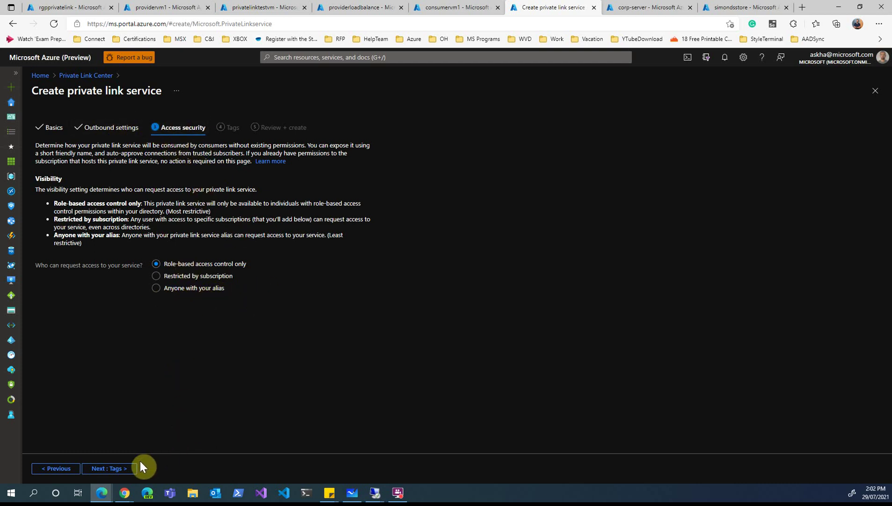
Step: Keep role-based access control only, add no tags, create the private link service, and check the deployment notifications
click(117, 470)
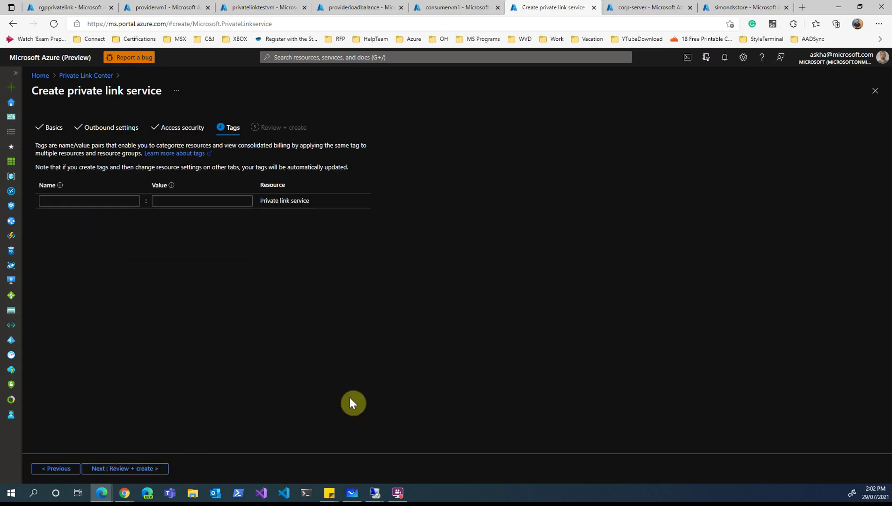
click(150, 469)
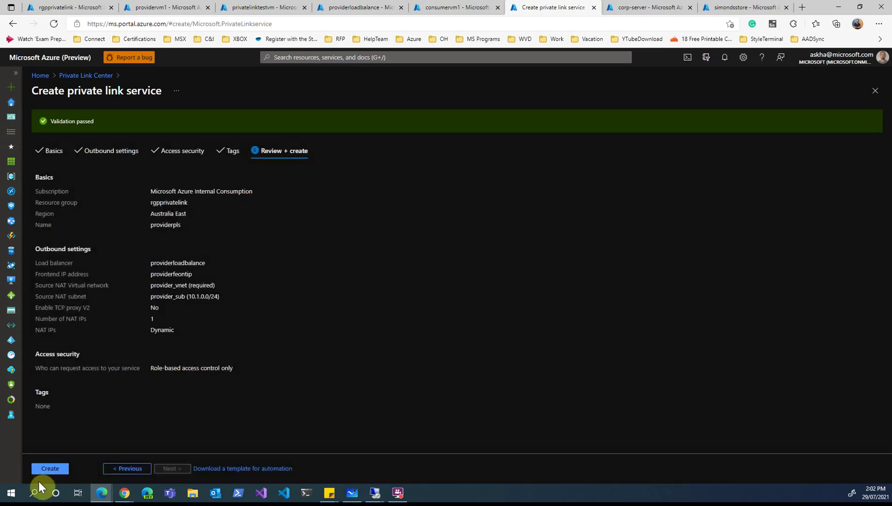
click(52, 469)
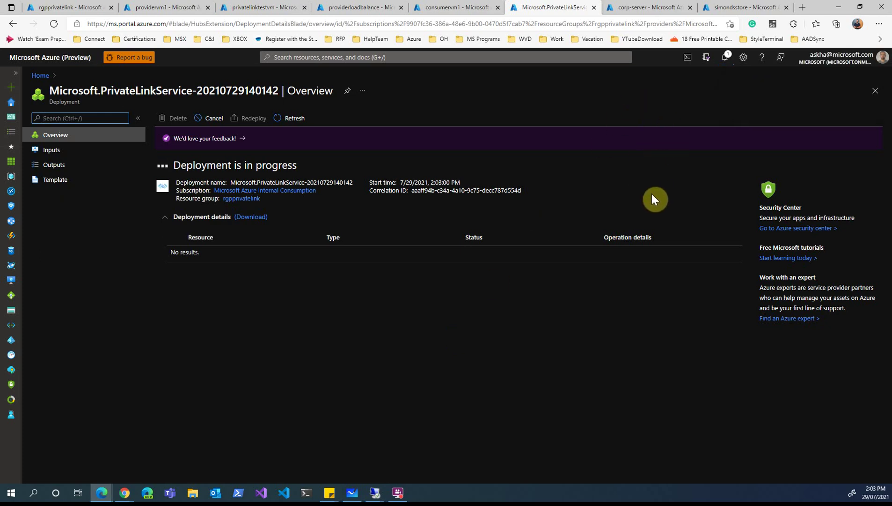
click(725, 56)
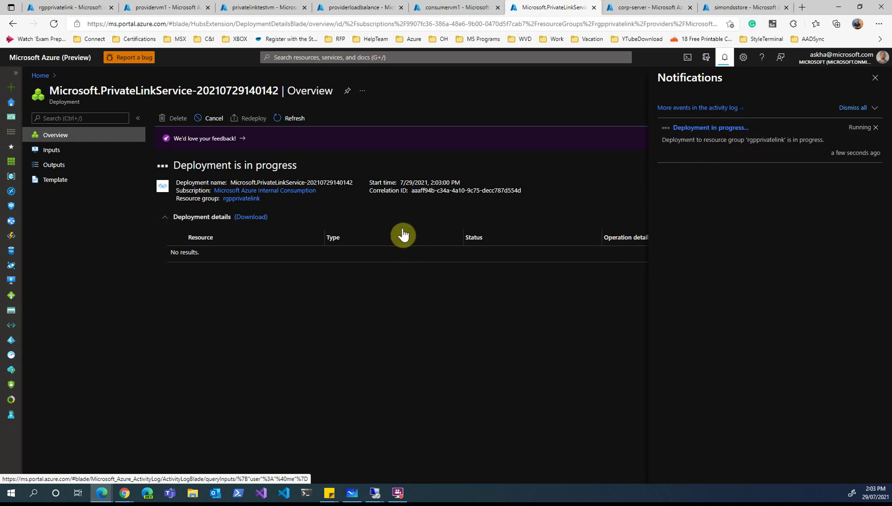
Step: Sort the rgpprivatelink resources by name and refresh the list to look for the new private link service
click(163, 12)
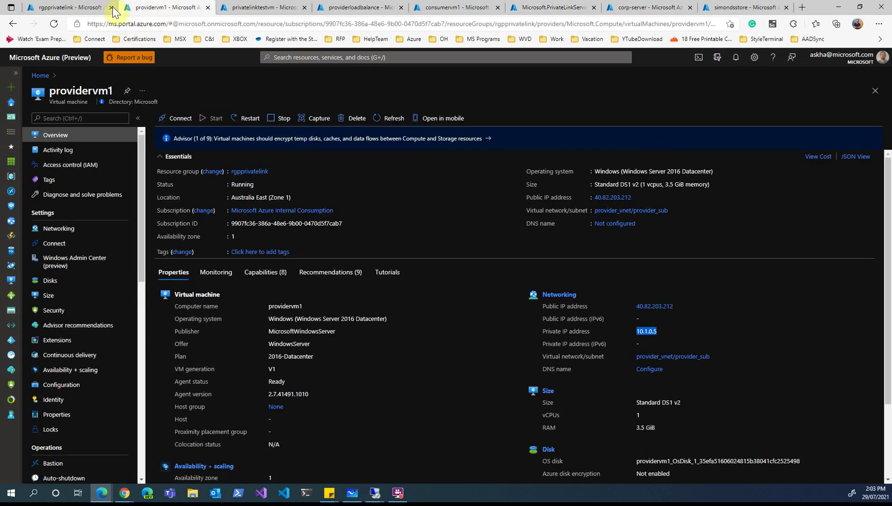
click(93, 9)
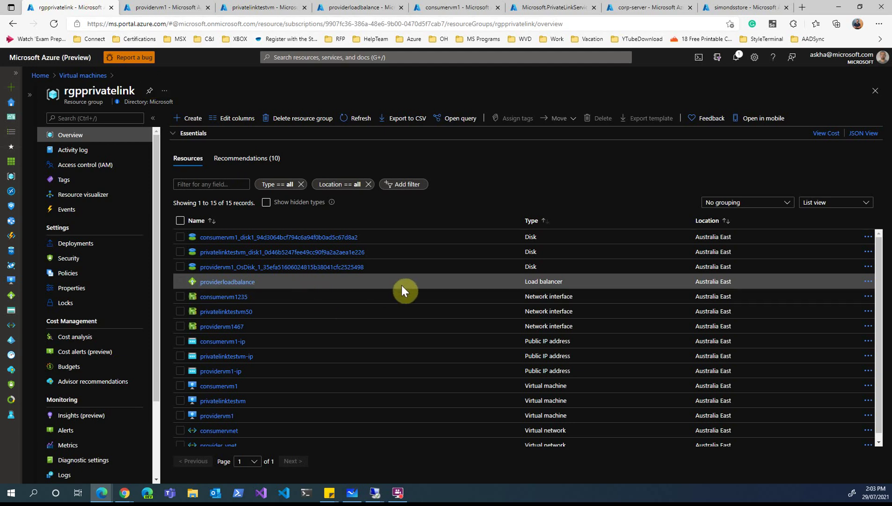
scroll(429, 265, down, 1)
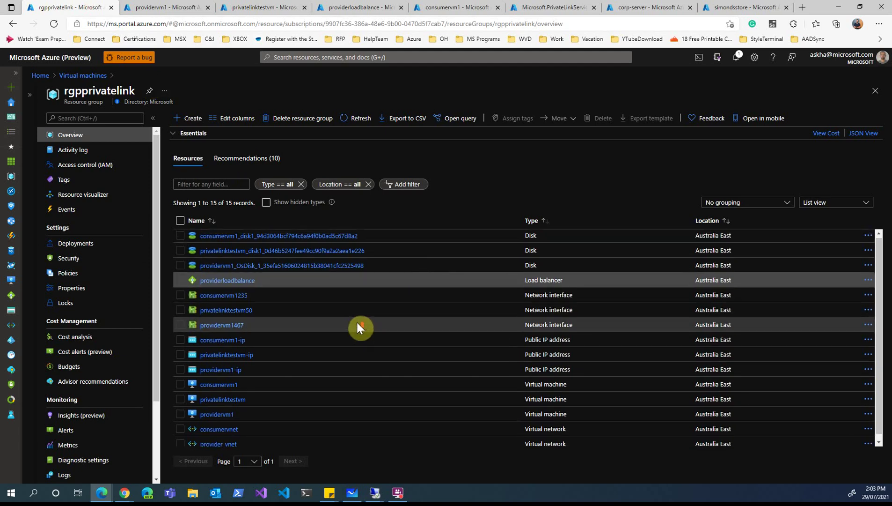
click(210, 221)
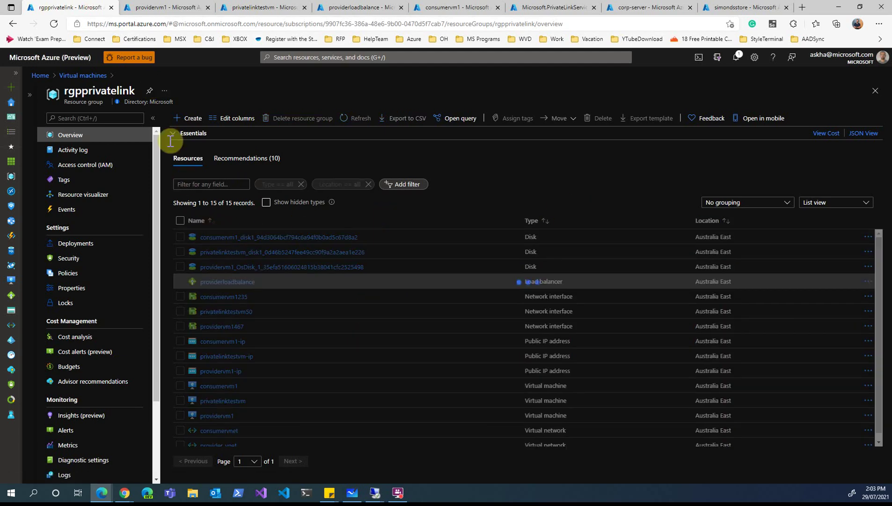
click(153, 119)
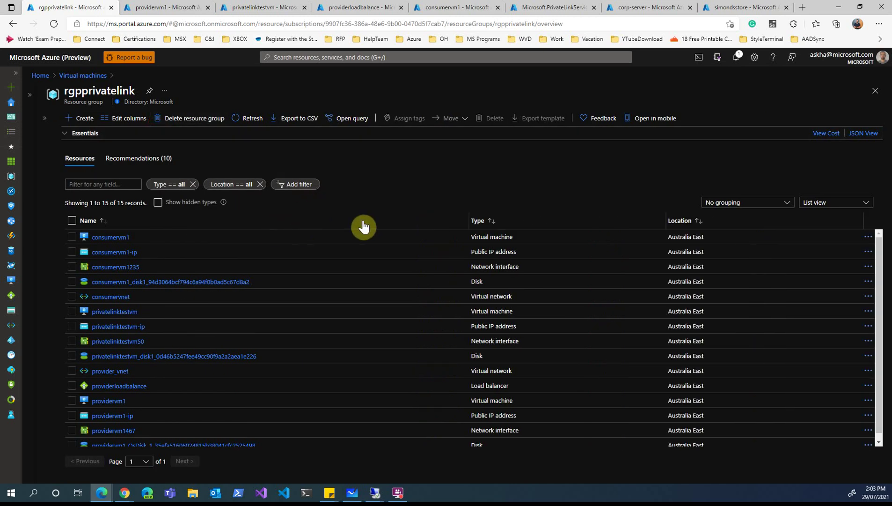
click(243, 118)
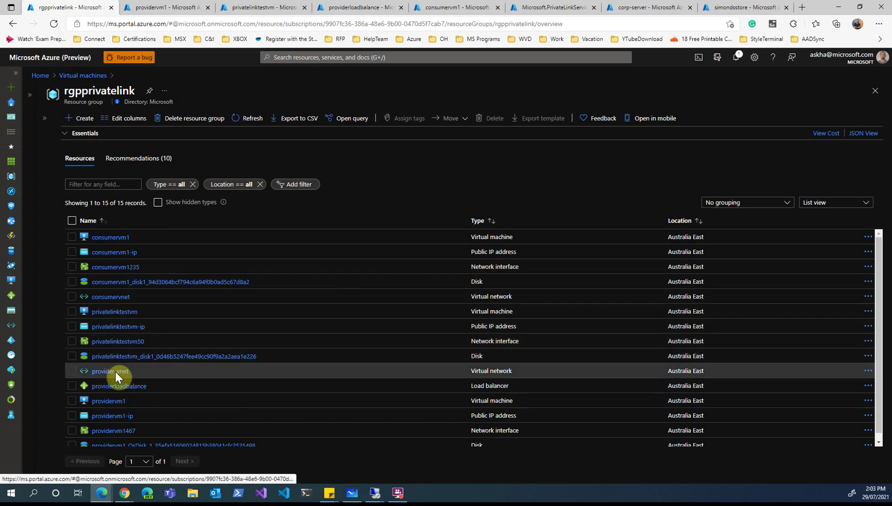
click(243, 119)
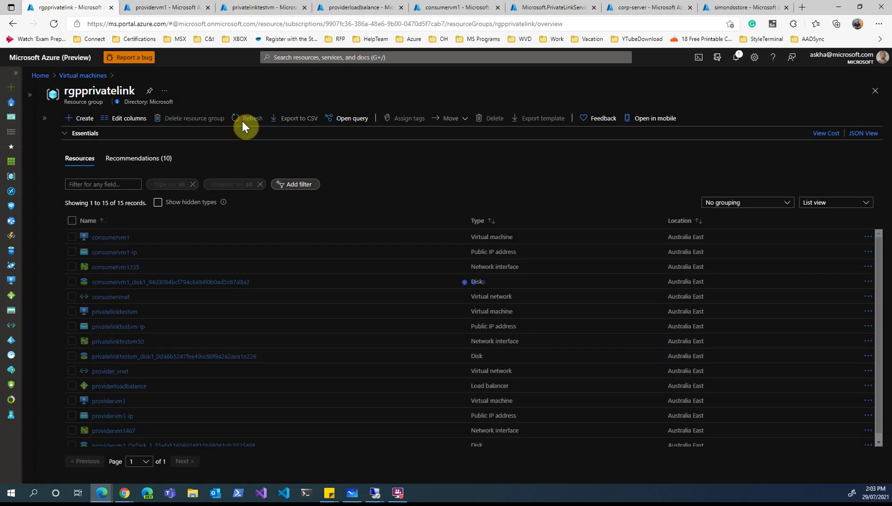
click(242, 120)
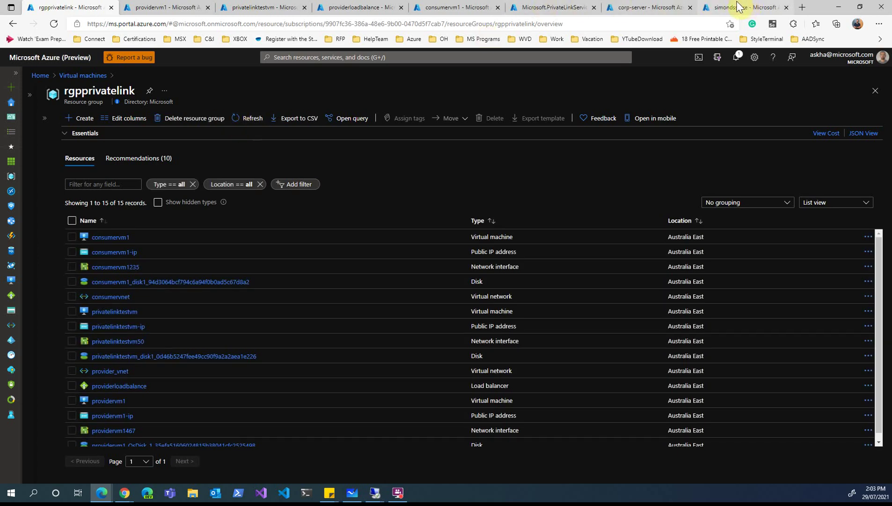
Step: Close the deployment overview with its notifications and open the private link services list in Private Link Center
click(564, 7)
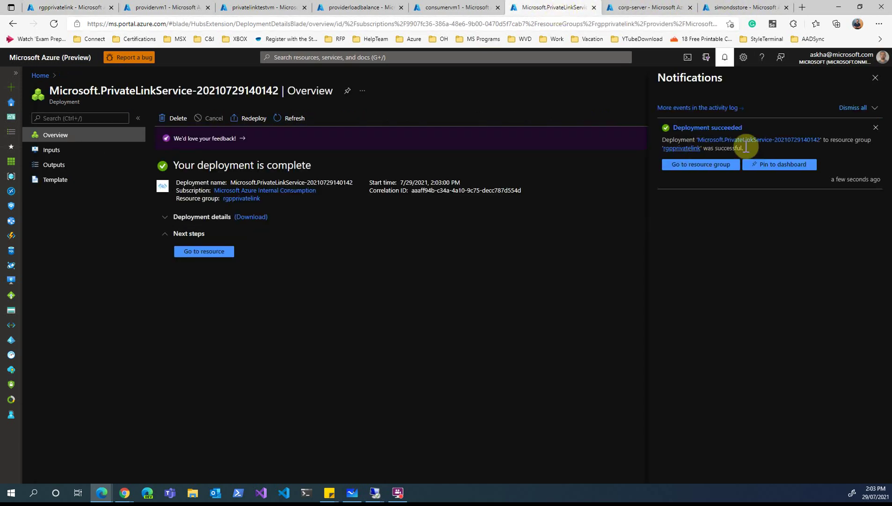
click(875, 77)
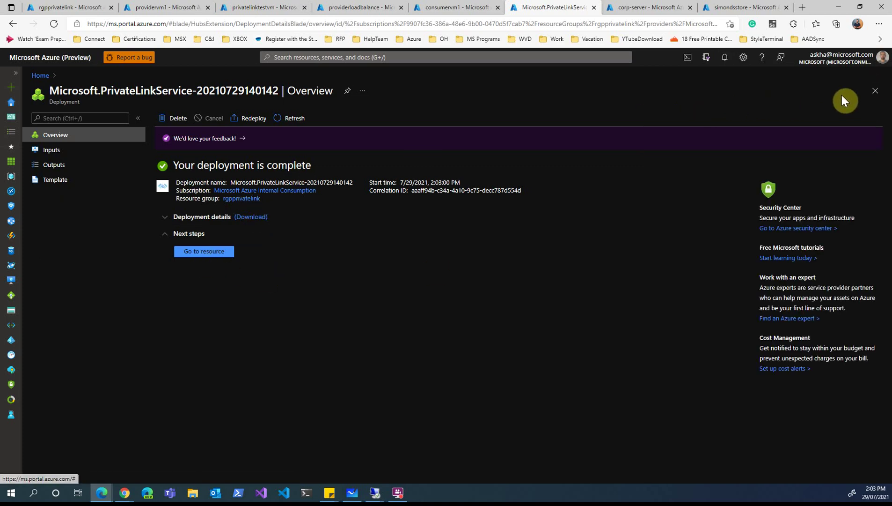
click(873, 91)
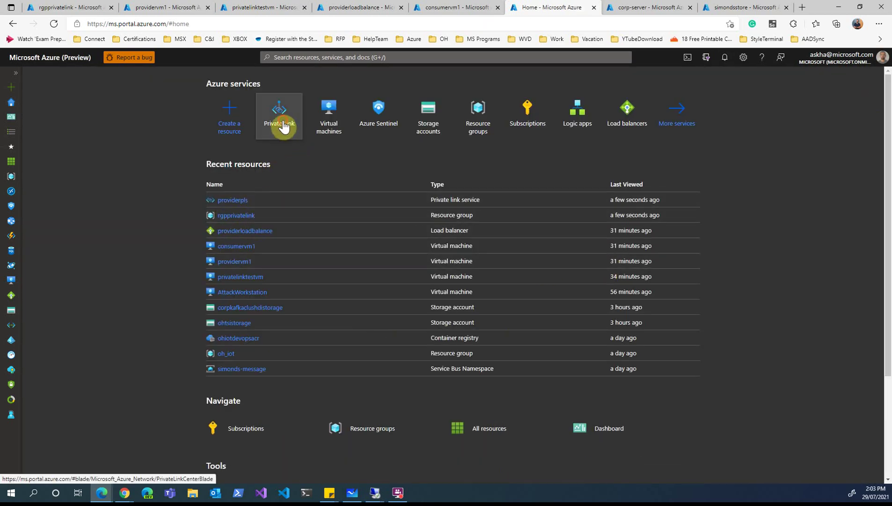
click(283, 126)
click(59, 181)
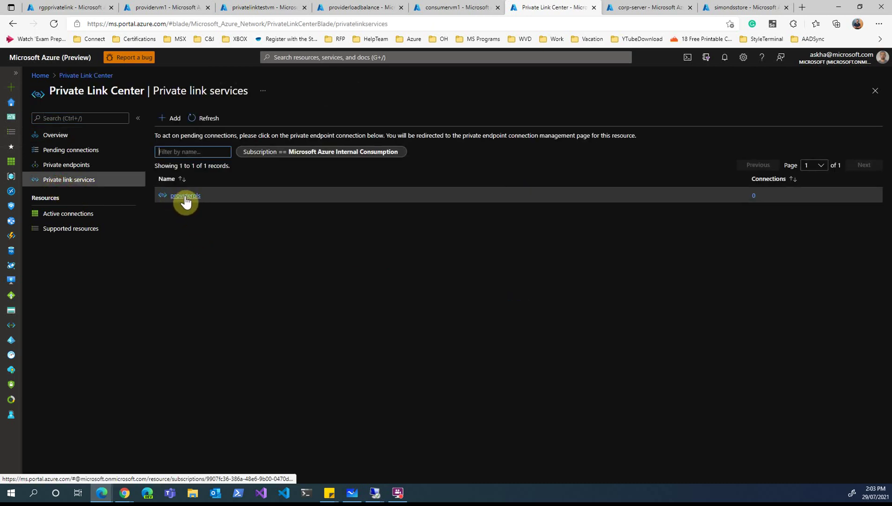
Step: Refresh the rgpprivatelink resources, view the private IP address of the providerpls network interface, and return to the resource list
click(145, 6)
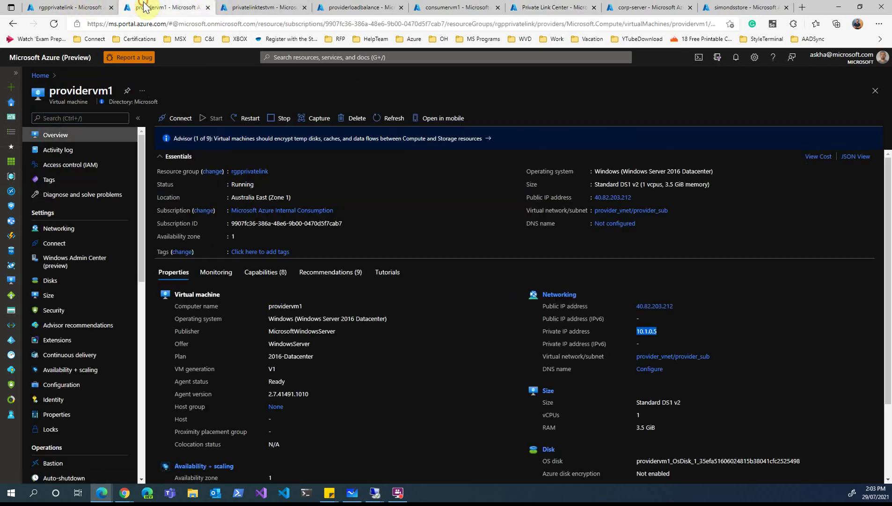
click(82, 6)
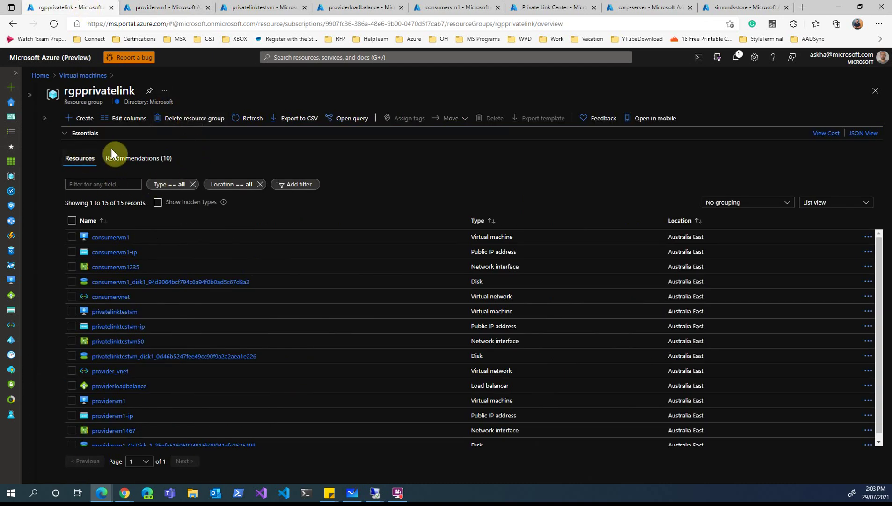
click(244, 117)
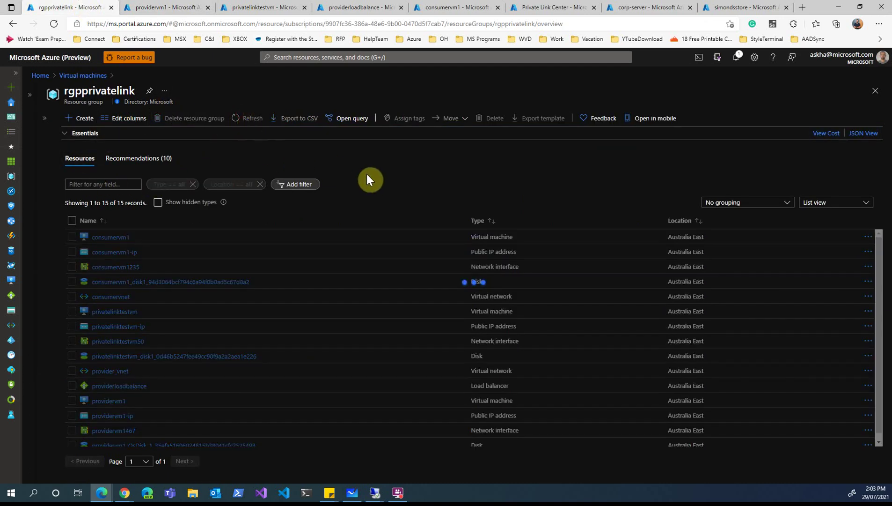
scroll(140, 368, down, 2)
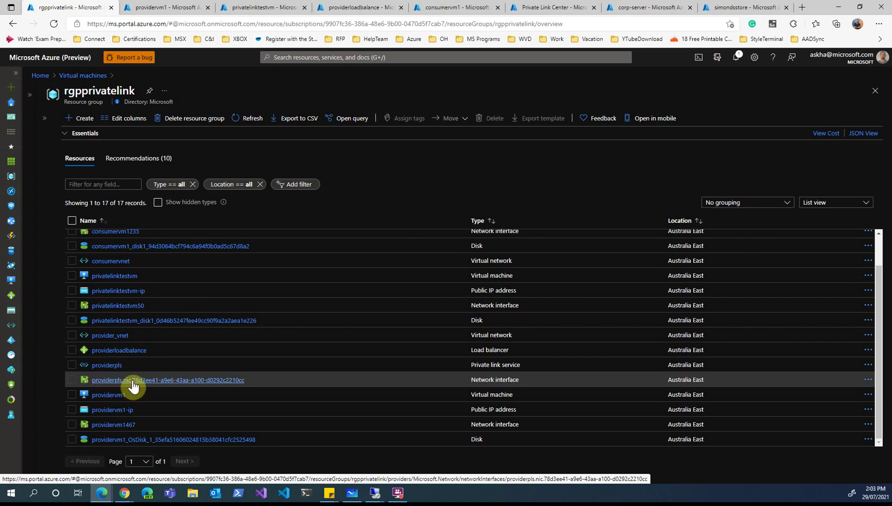
click(161, 380)
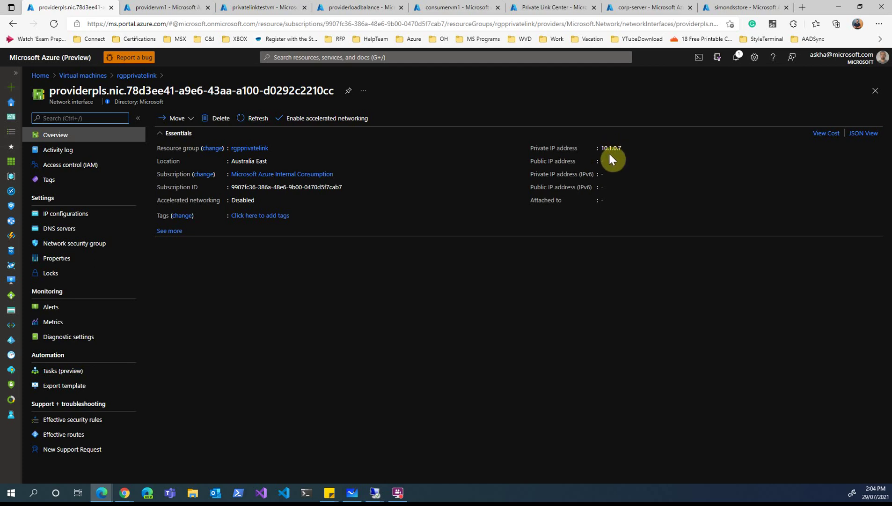
click(871, 92)
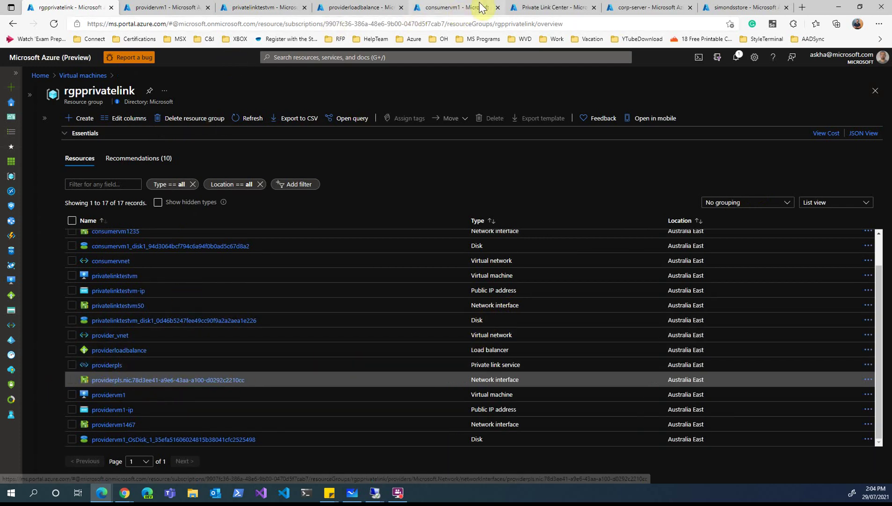
Step: Return to Private Link Center and open the providerpls private link service from the private link services list
click(365, 8)
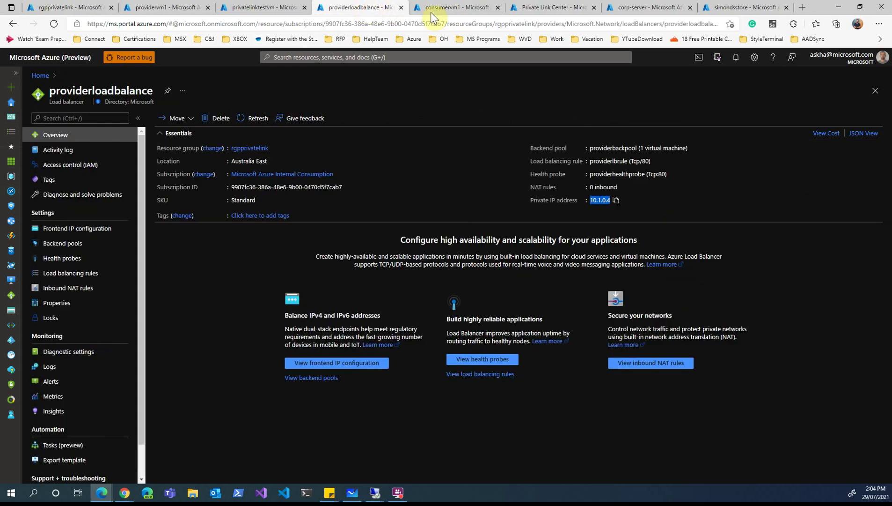
click(560, 7)
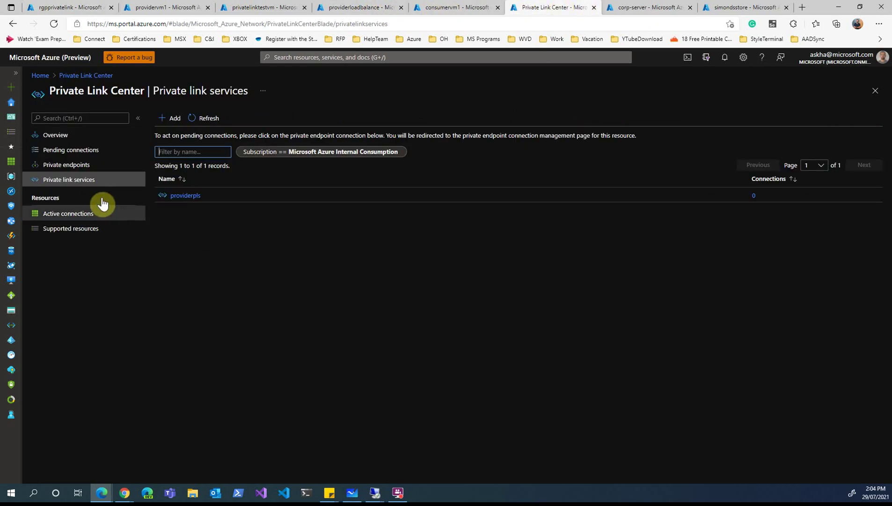
click(76, 167)
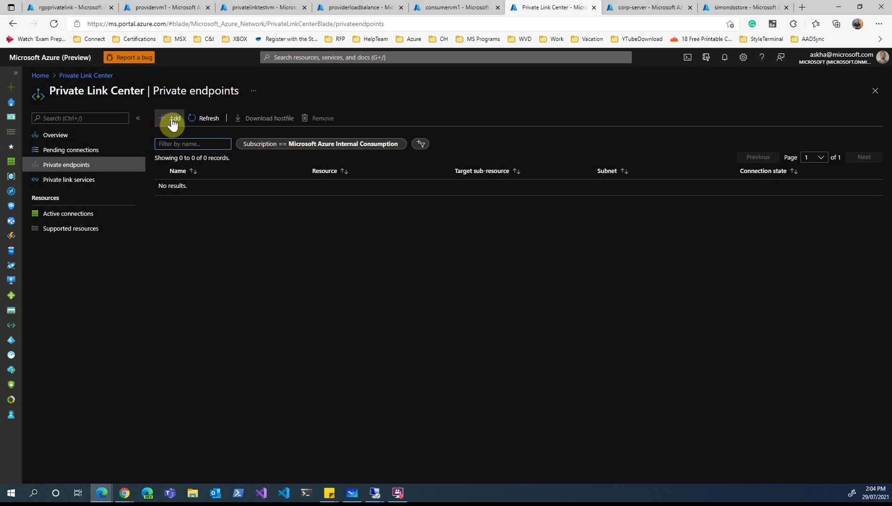
click(89, 180)
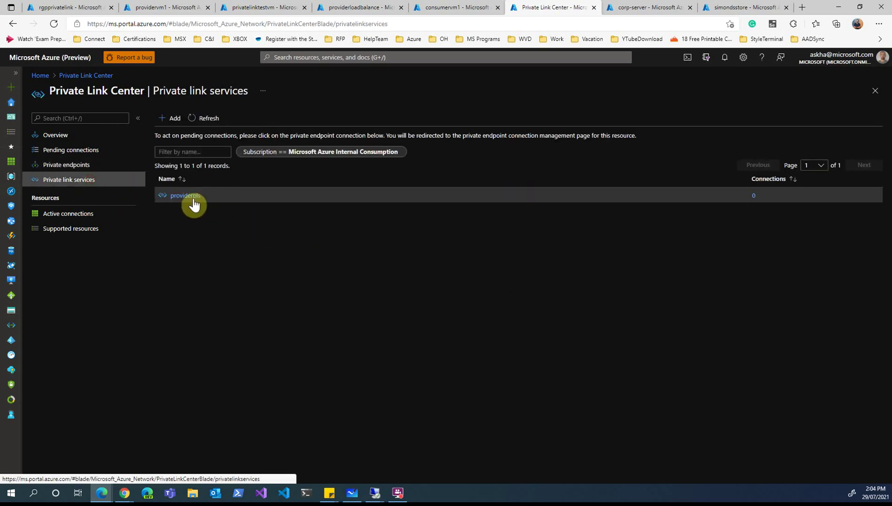
click(186, 197)
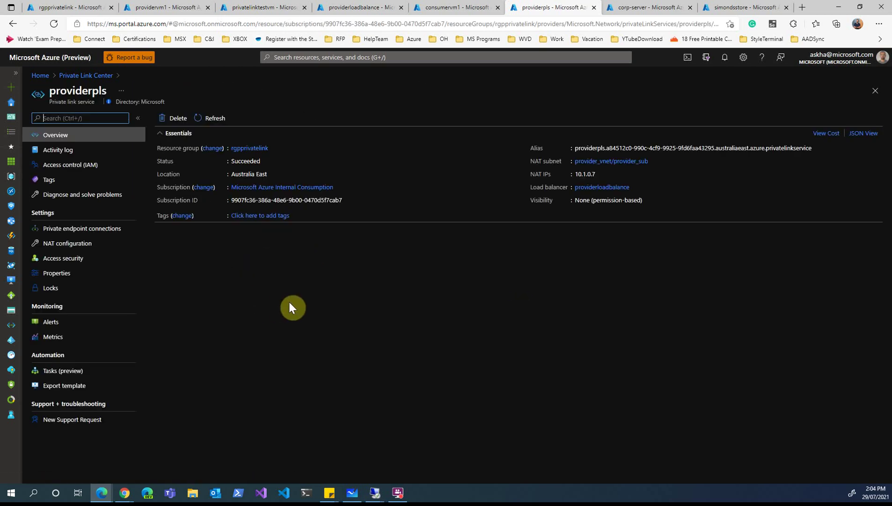
Step: Start adding a private endpoint from the private endpoint connections of providerpls and name it consumerpe
click(85, 233)
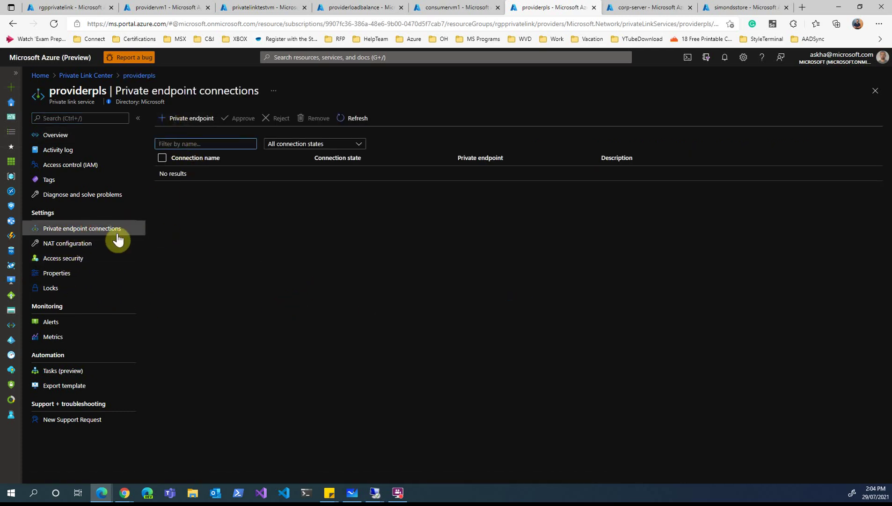
click(183, 119)
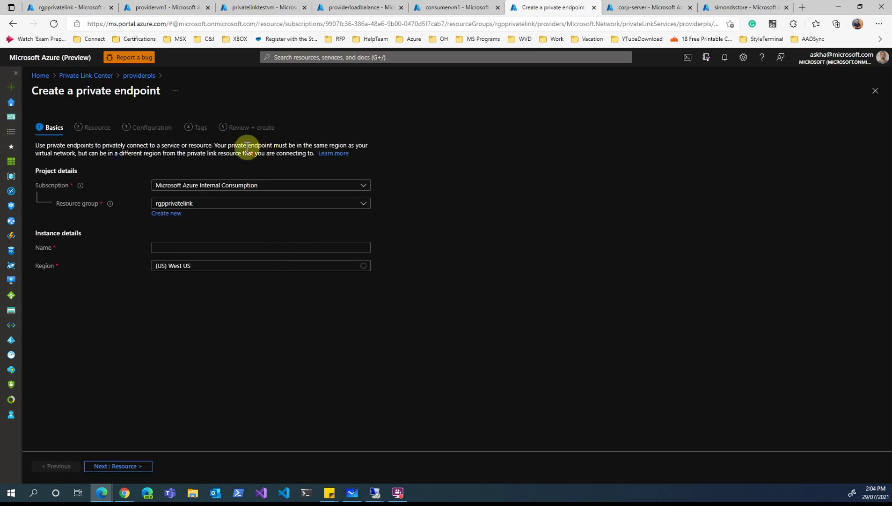
click(173, 249)
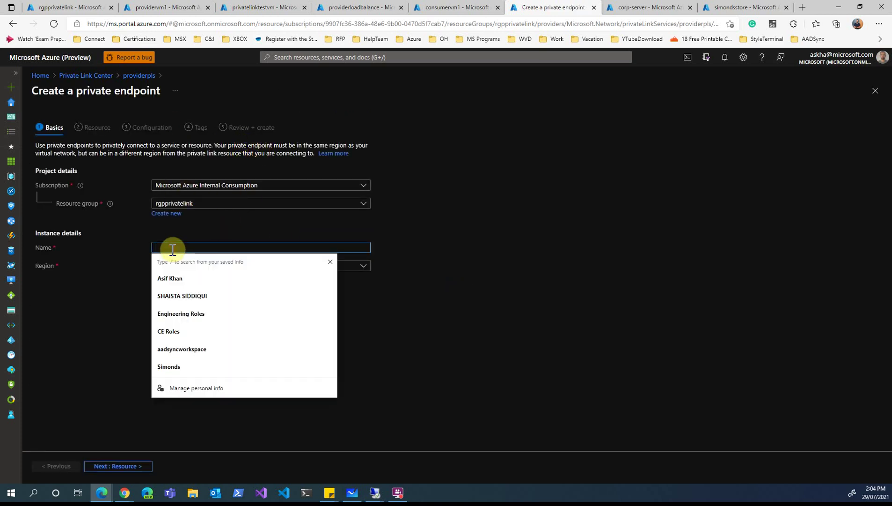
text(consumer)
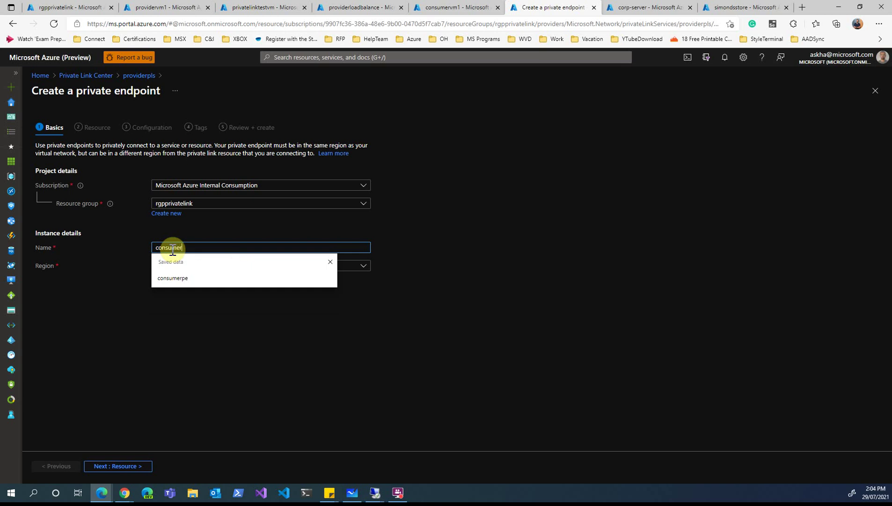
text(pe)
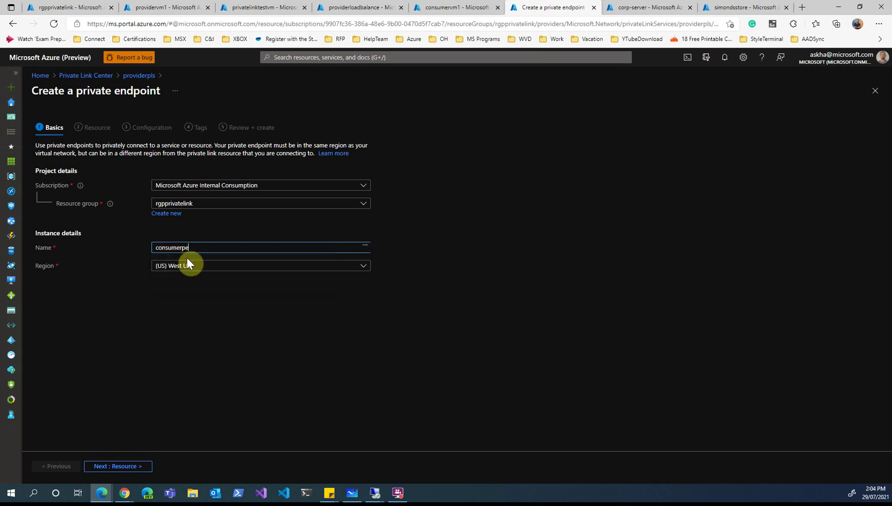
Step: Set the private endpoint's region to (Asia Pacific) Australia East and proceed to its resource settings
click(173, 265)
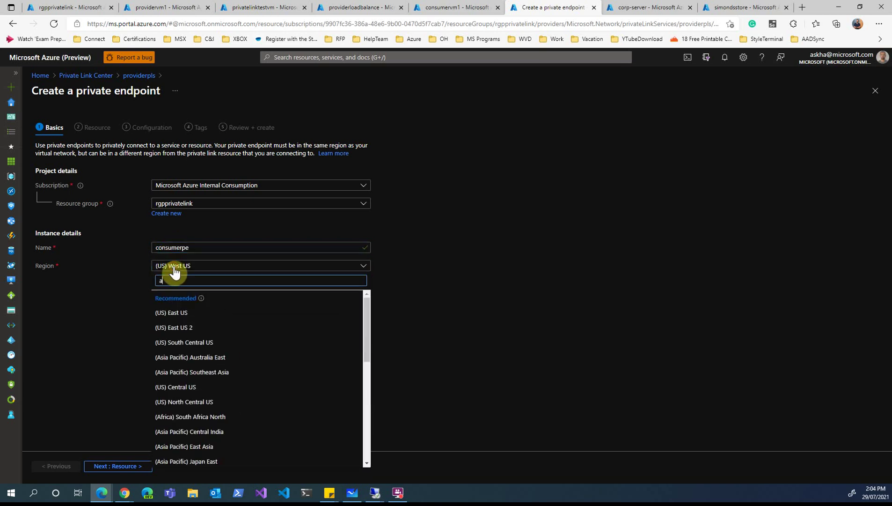
text(aus)
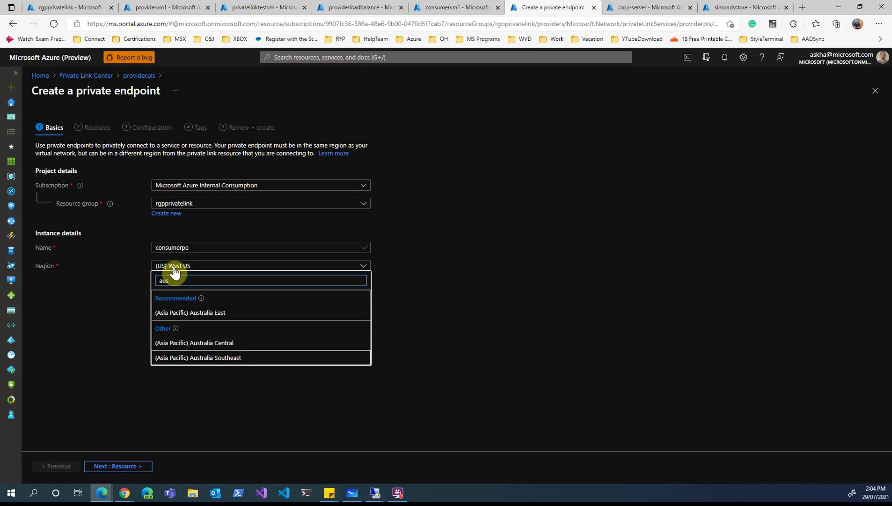
key(Down)
key(Return)
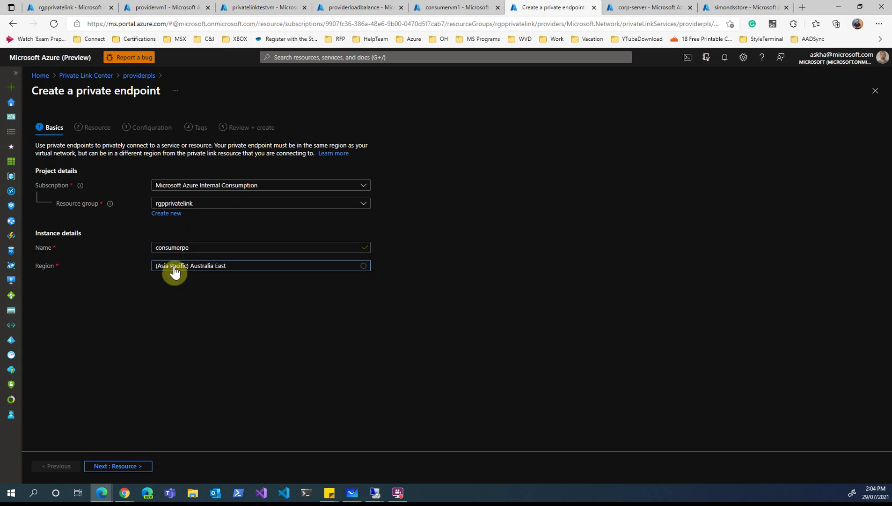
click(124, 466)
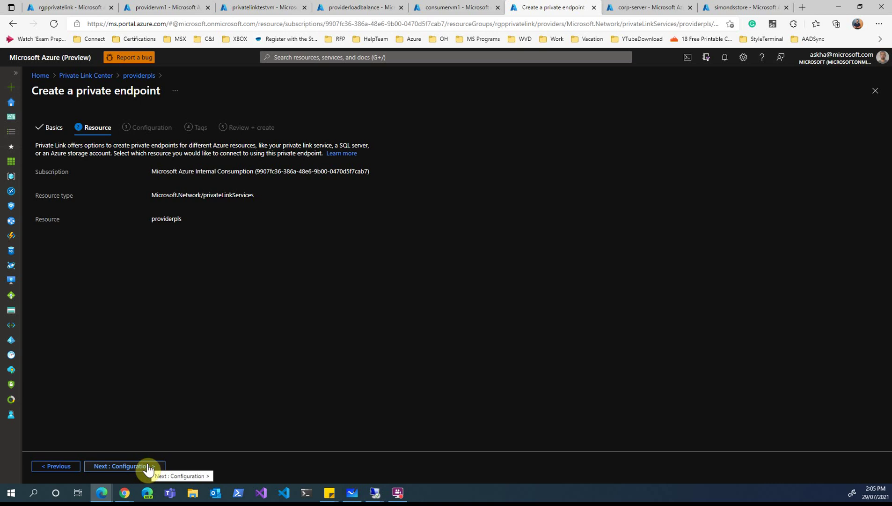
Step: Review the target resource type and resource, and select consumervnet as the private endpoint's virtual network
drag(206, 195, 255, 196)
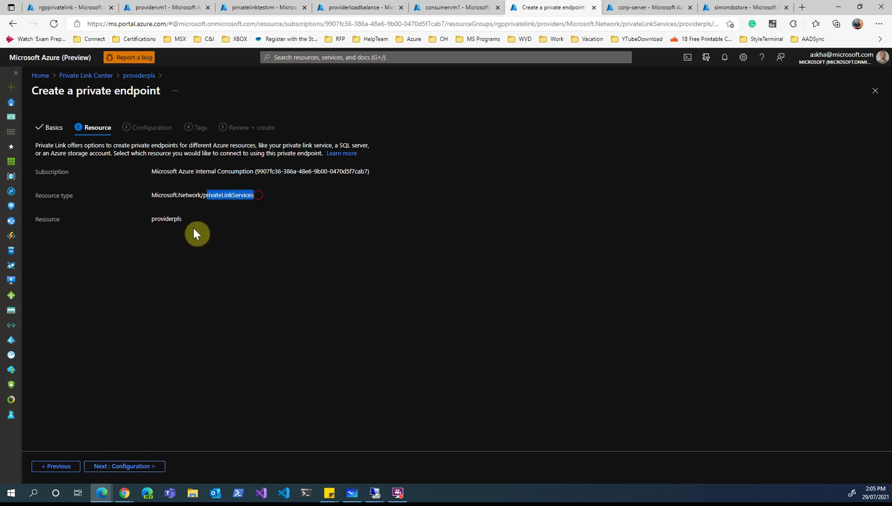
click(160, 219)
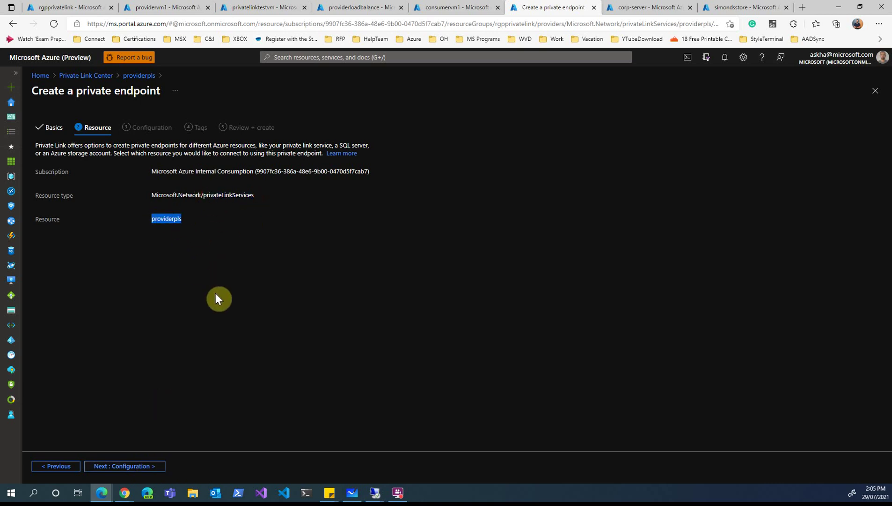
click(138, 465)
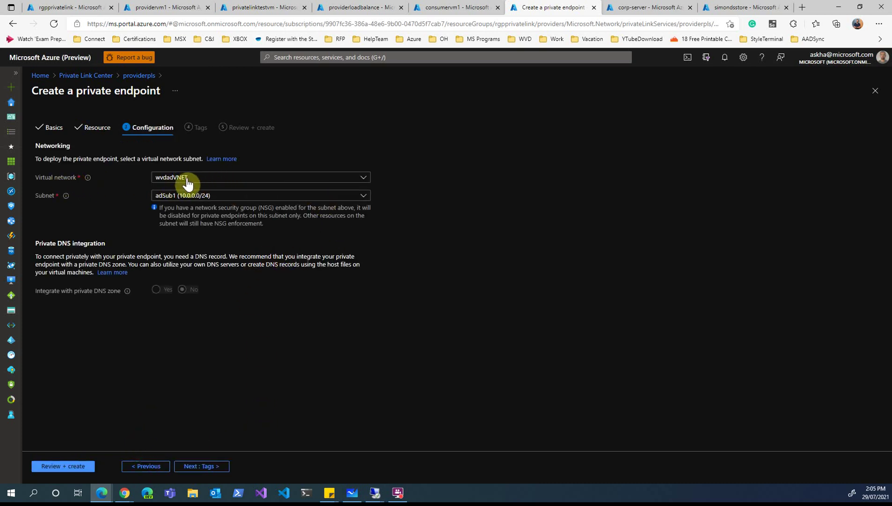
click(236, 182)
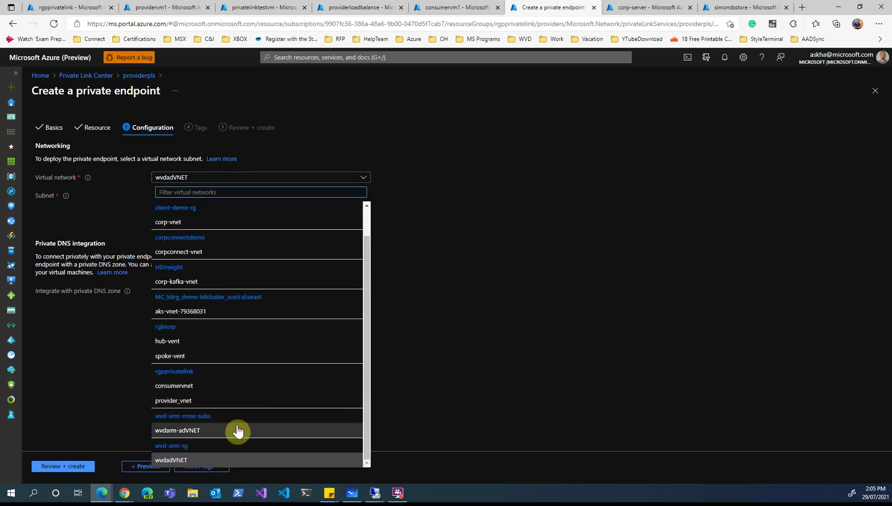
click(181, 392)
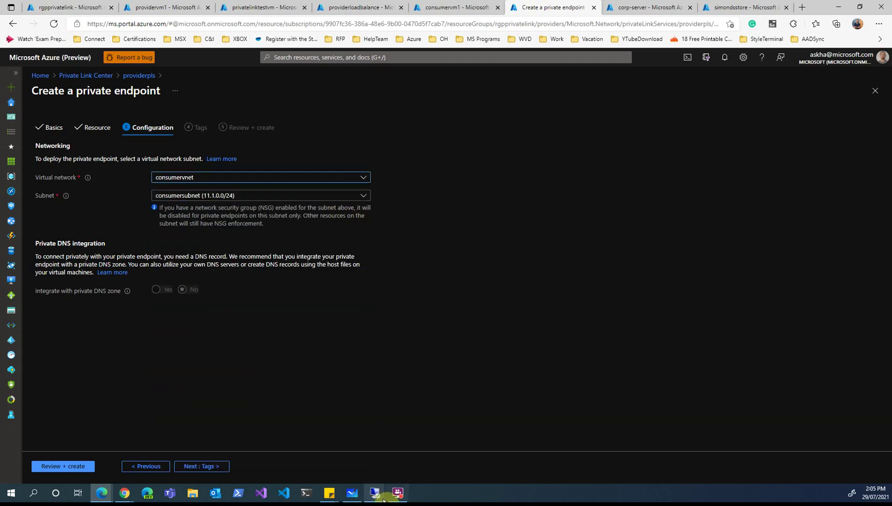
Step: View the consumer VNet in the Microsoft Whiteboard PLS demo diagram, return to the portal, and check the endpoint's subnet options
click(352, 492)
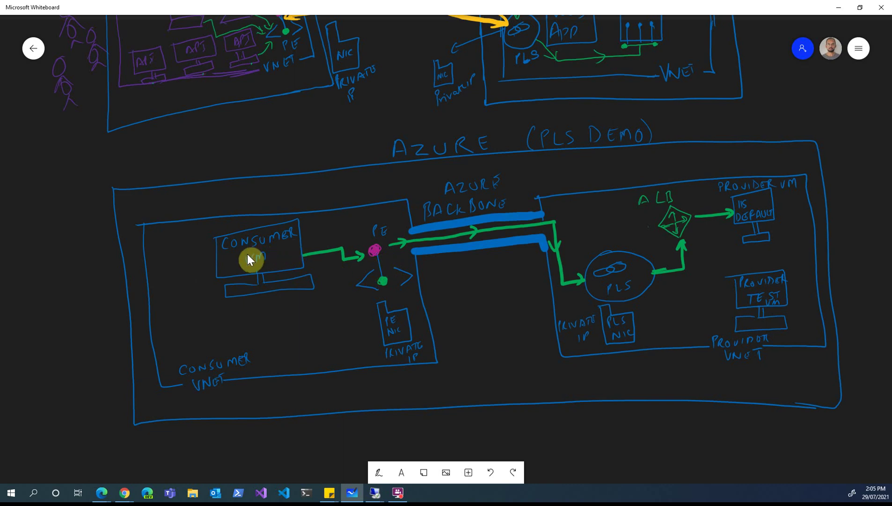
click(835, 9)
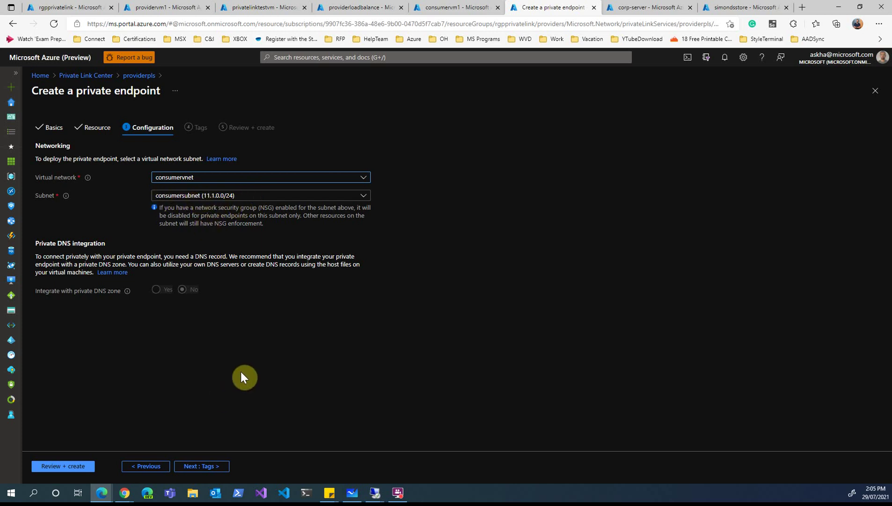
click(456, 284)
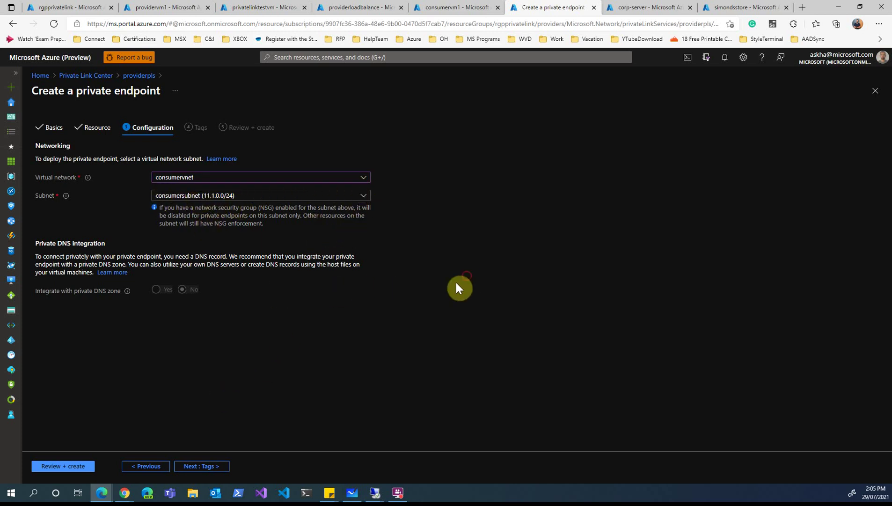
click(363, 197)
click(364, 199)
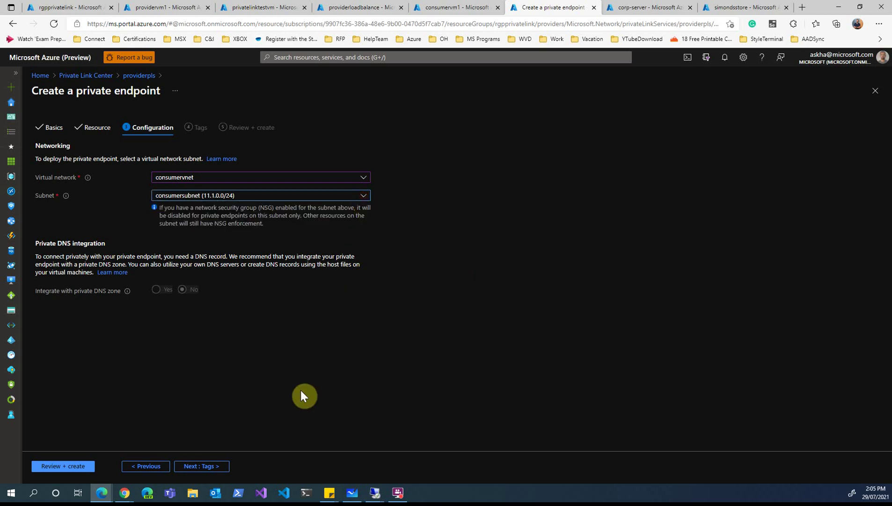
Step: Leave the tags empty, validate the private endpoint configuration, and create the endpoint
click(208, 469)
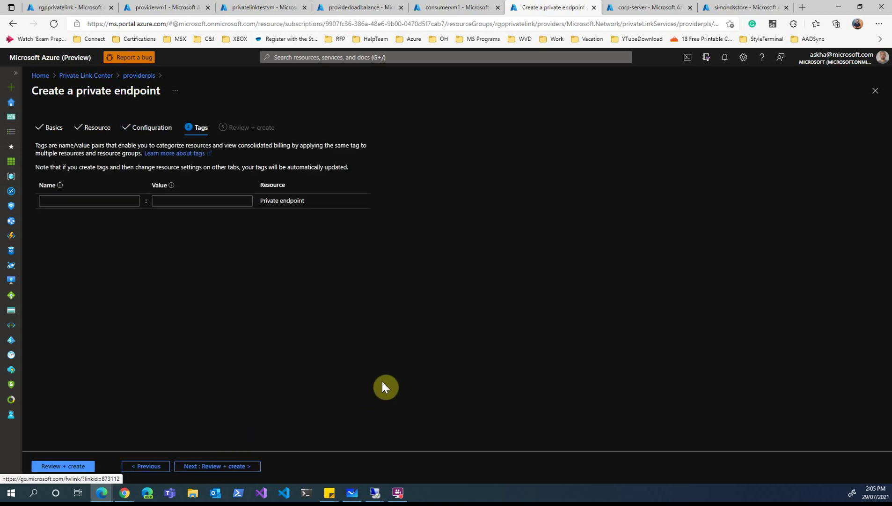
click(234, 466)
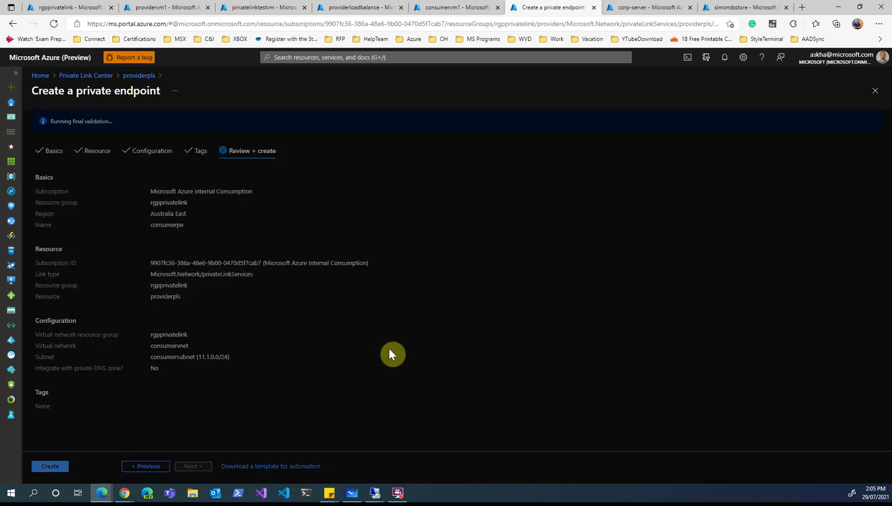
click(51, 468)
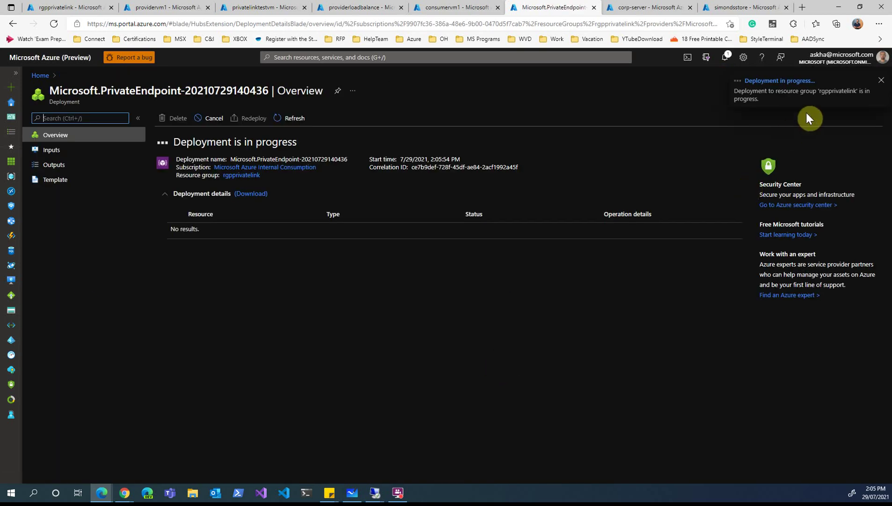
Step: Dismiss the deployment notification and refresh the resource list of the rgpprivatelink resource group
click(881, 79)
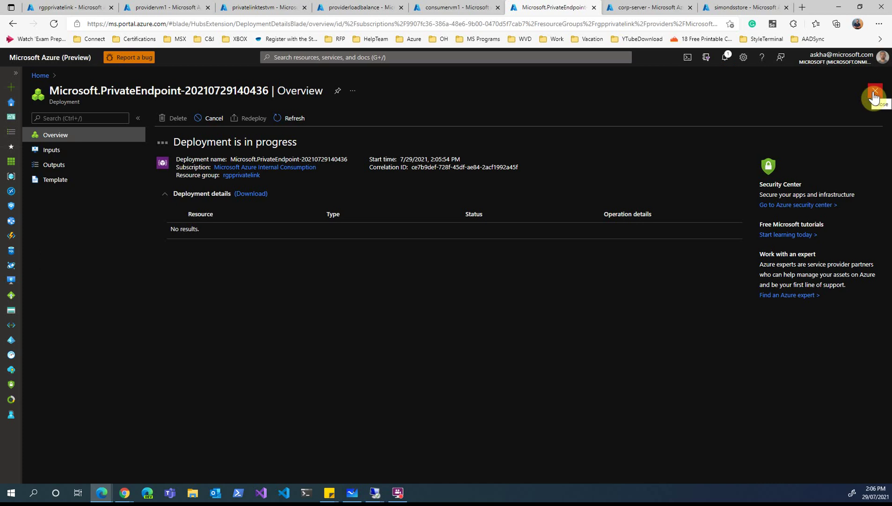
click(86, 7)
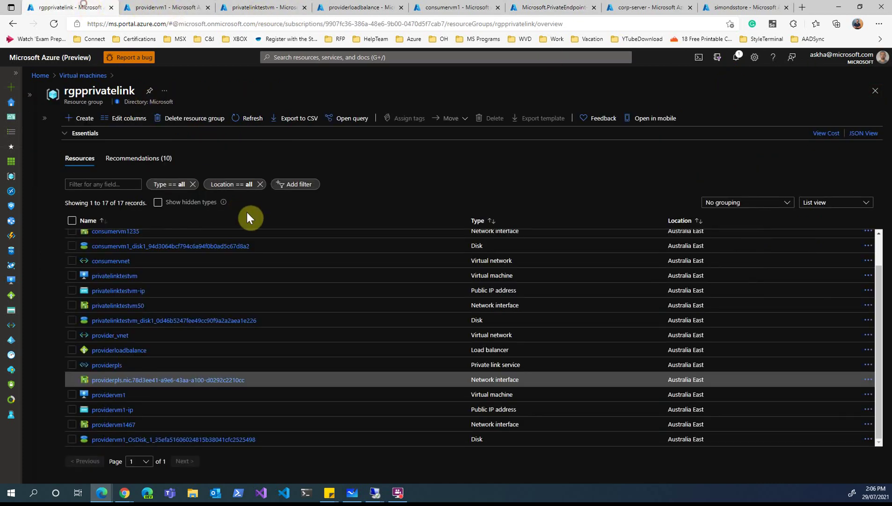
click(65, 135)
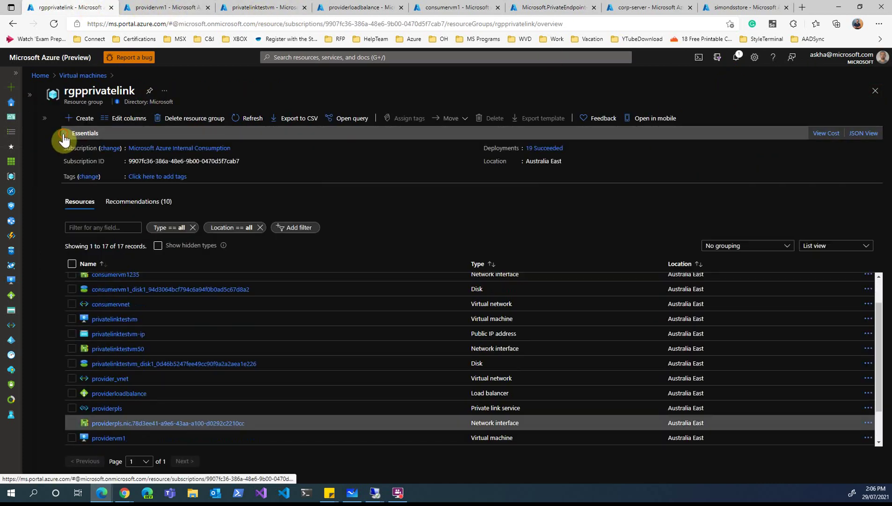
click(65, 135)
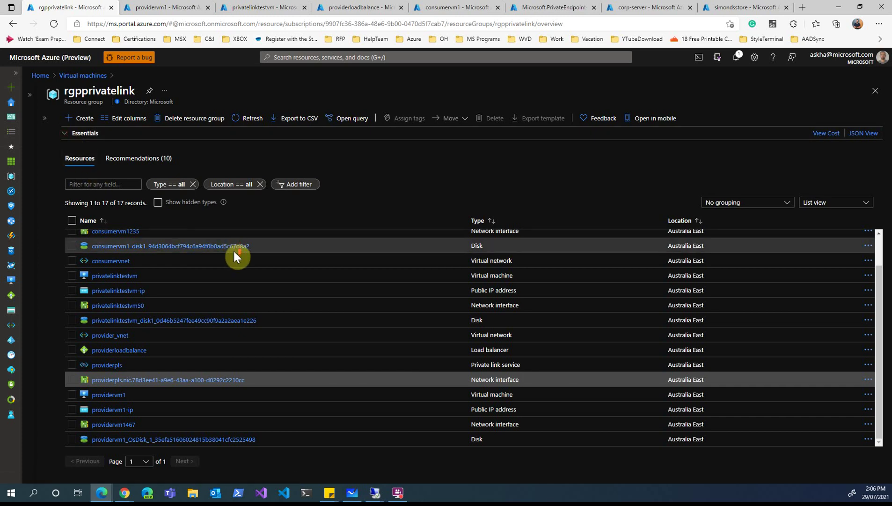
scroll(151, 286, up, 2)
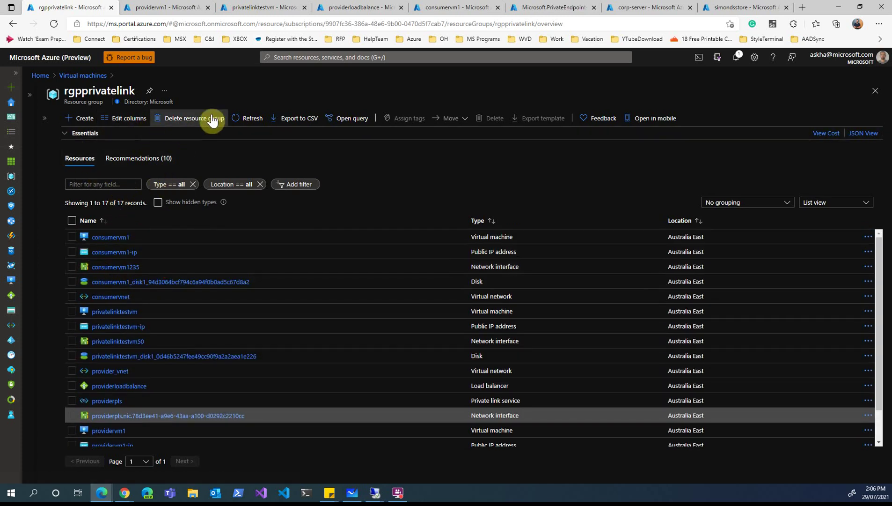
click(247, 119)
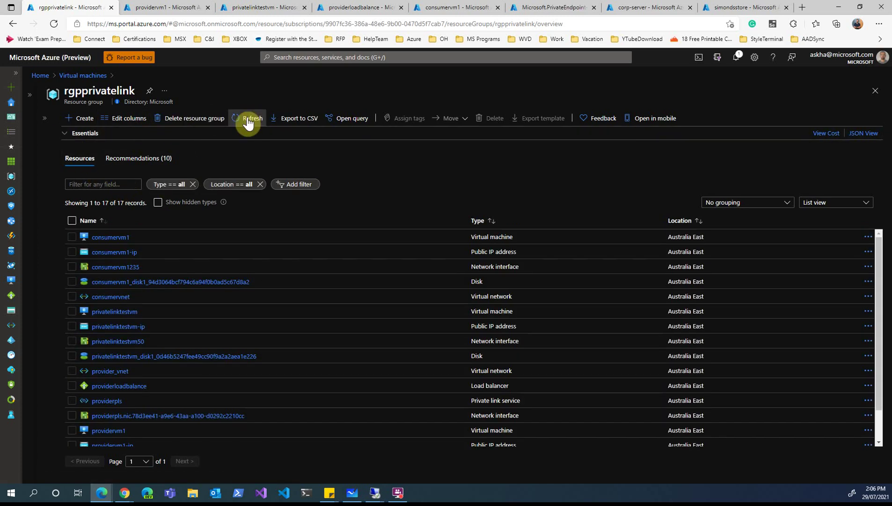
Step: Return to the private endpoint deployment, clear the older private link service notification, and check the operation details and progress of consumerpe
click(528, 7)
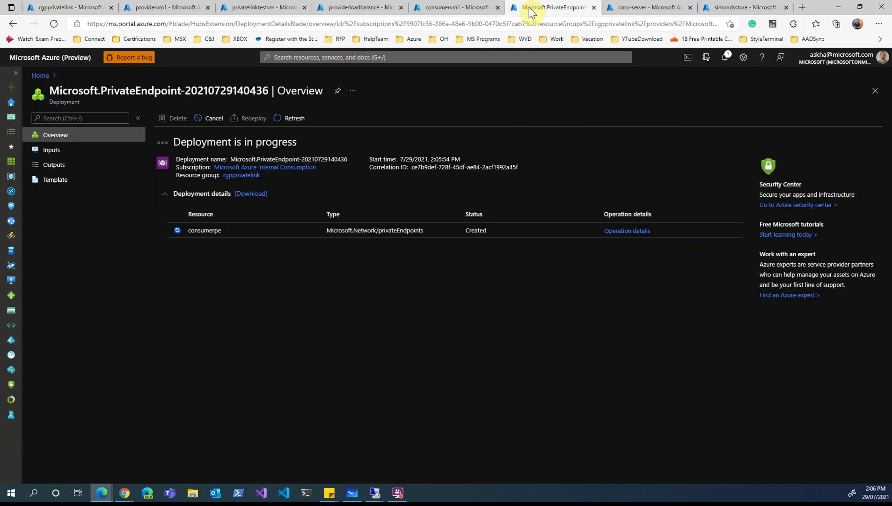
click(726, 59)
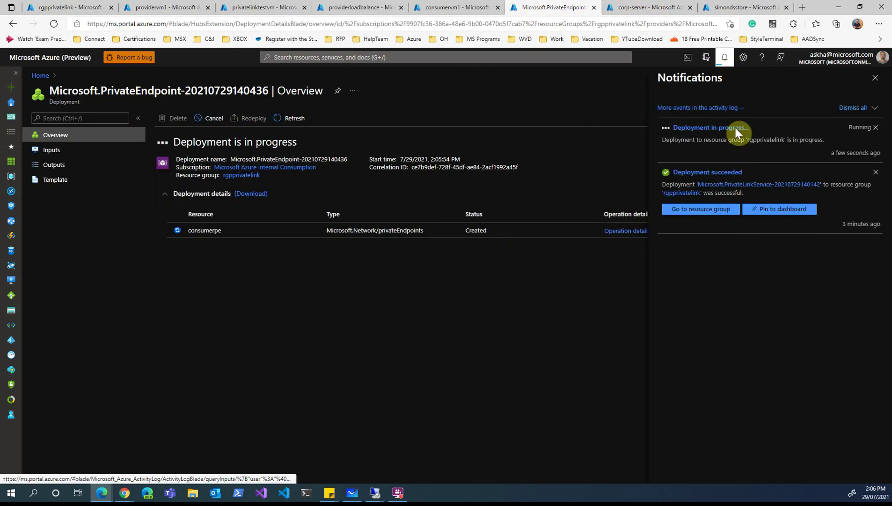
click(876, 171)
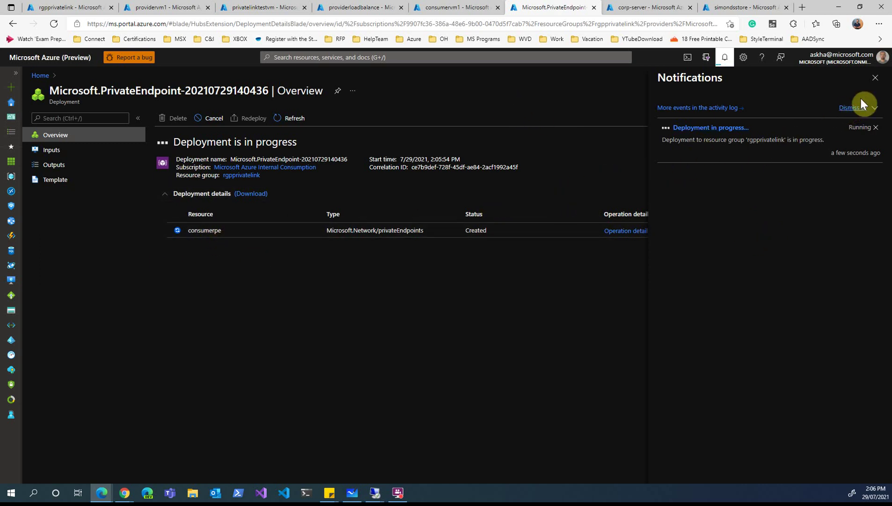
click(627, 232)
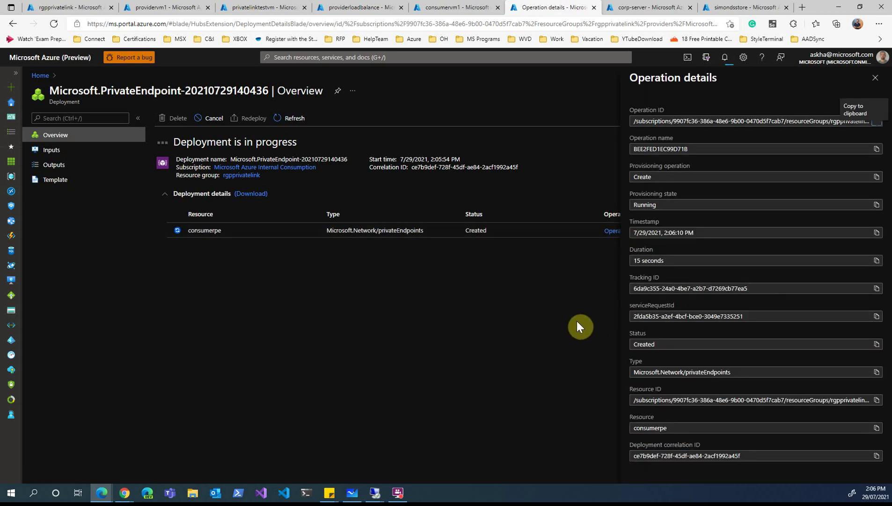
click(875, 78)
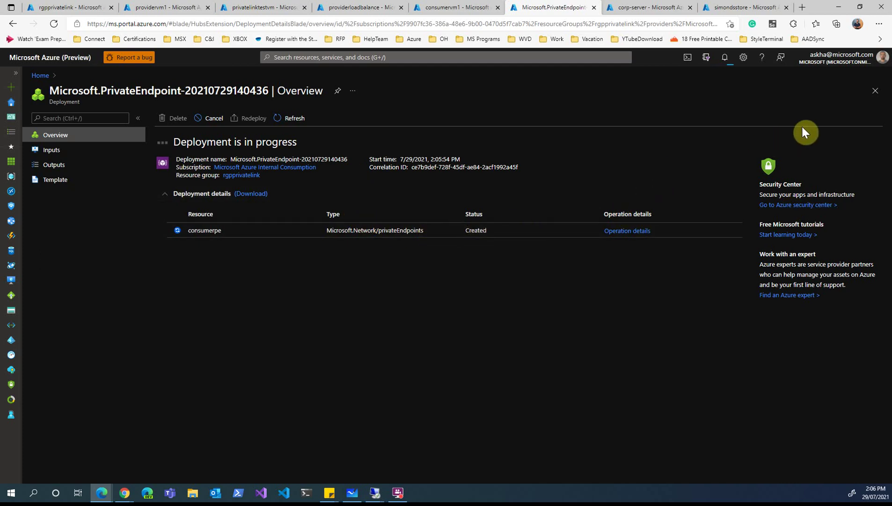
click(725, 58)
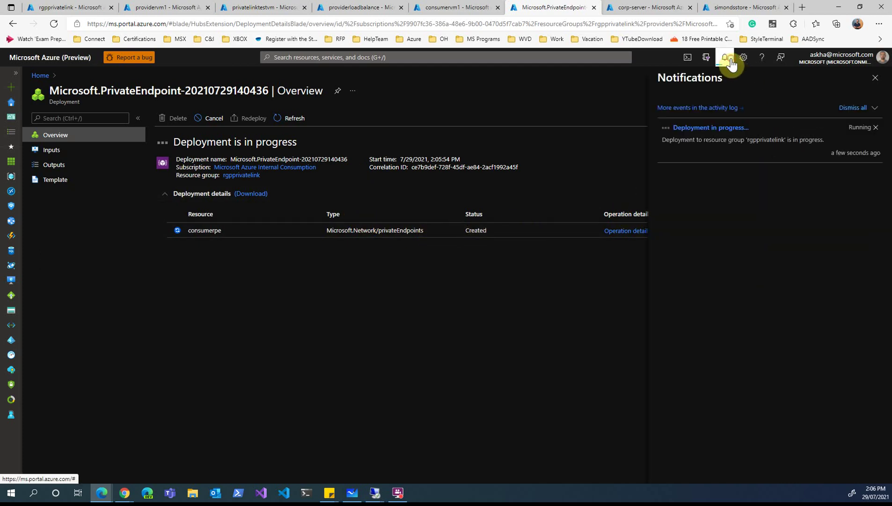
click(696, 129)
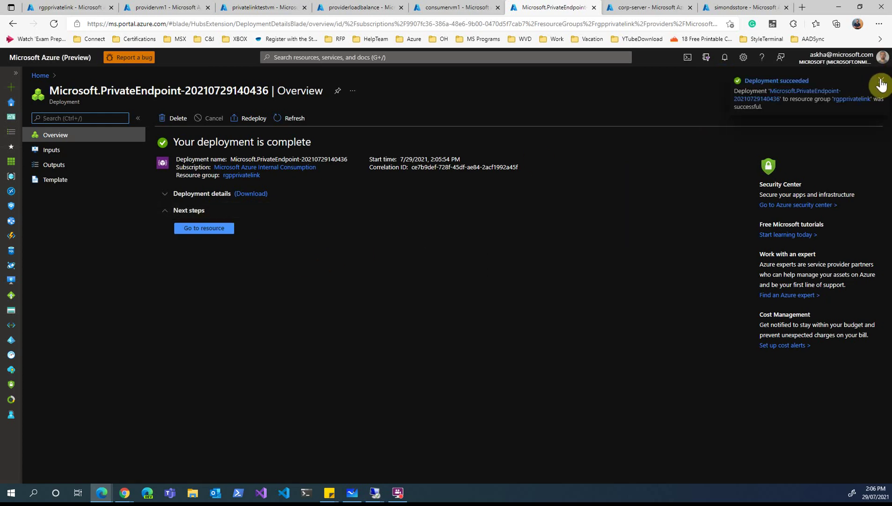
Step: Close the deployment notification and overview, and open the private endpoints list in Private Link Center
click(881, 84)
click(879, 92)
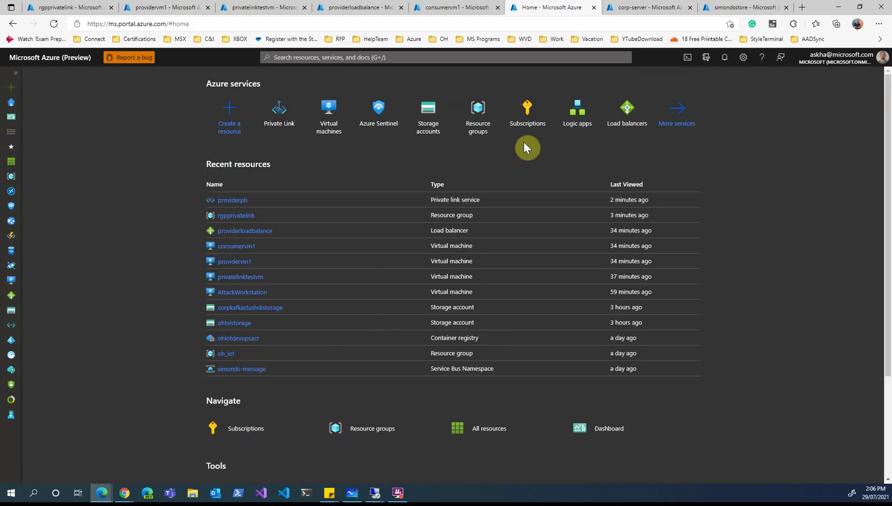
click(293, 114)
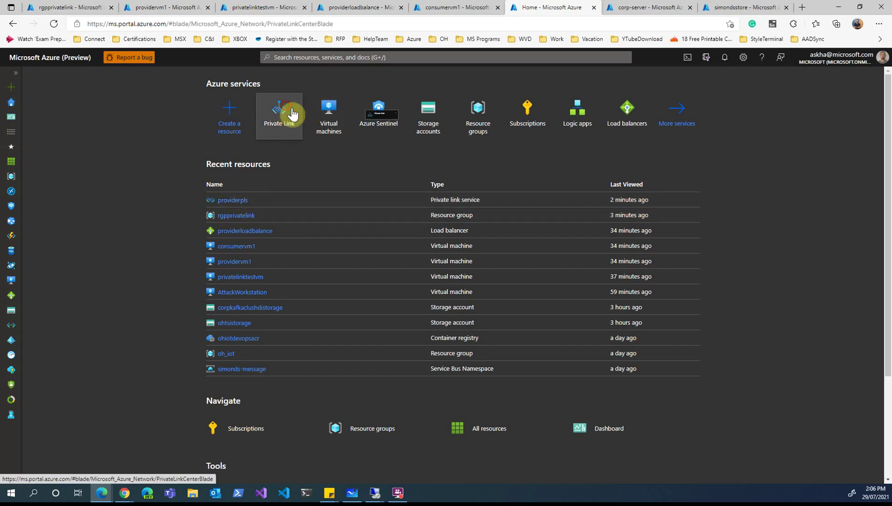
click(67, 165)
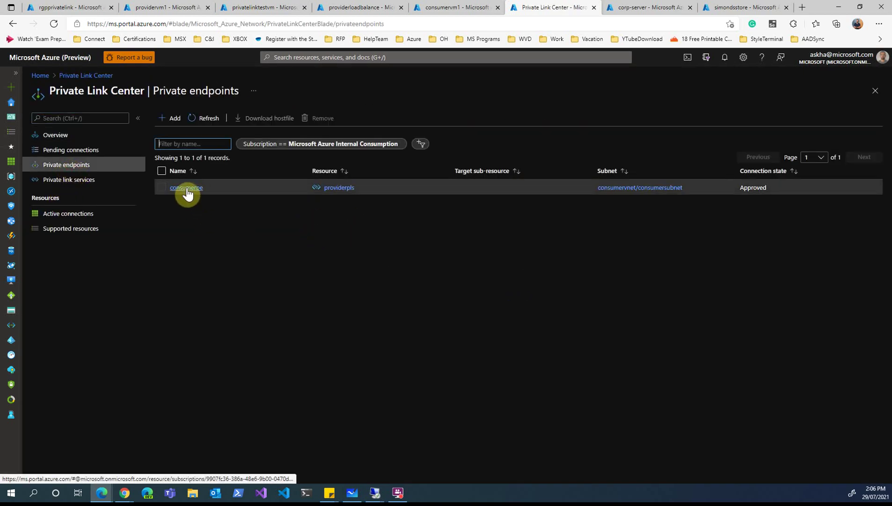
Step: Open the consumerpe private endpoint, check its connection status, and return to the private endpoints list
click(187, 188)
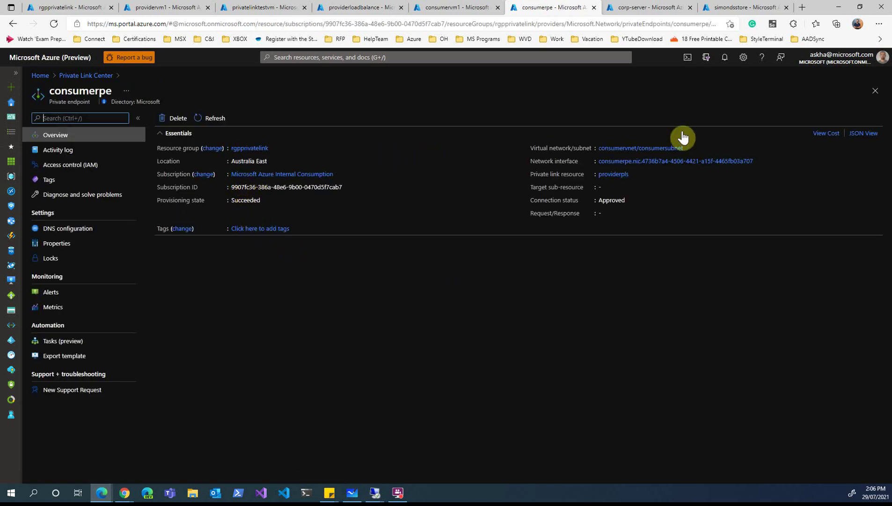
double_click(609, 200)
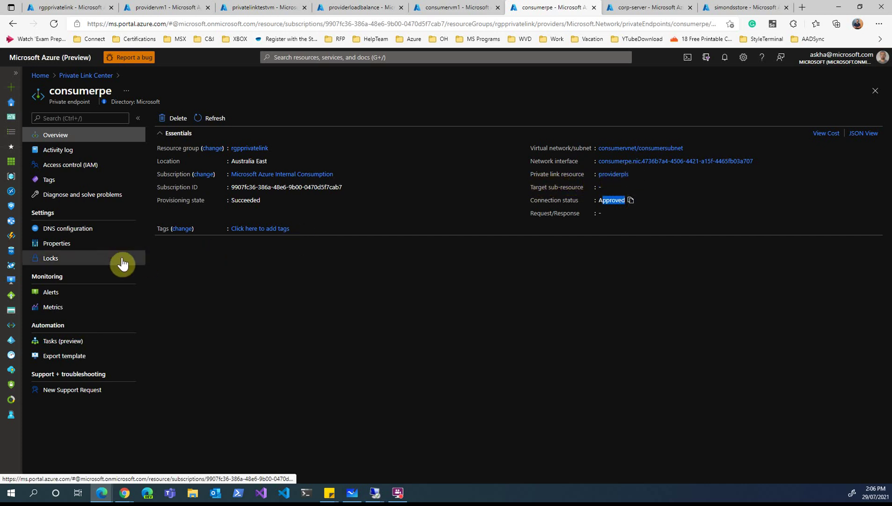
click(873, 92)
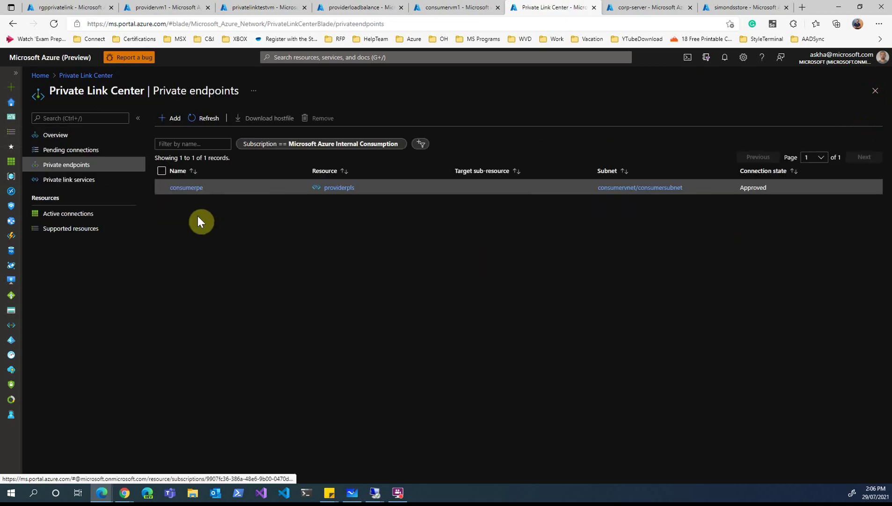
Step: Open providerpls from the private link services list, show its private endpoint connections, and widen the connection name column
click(61, 180)
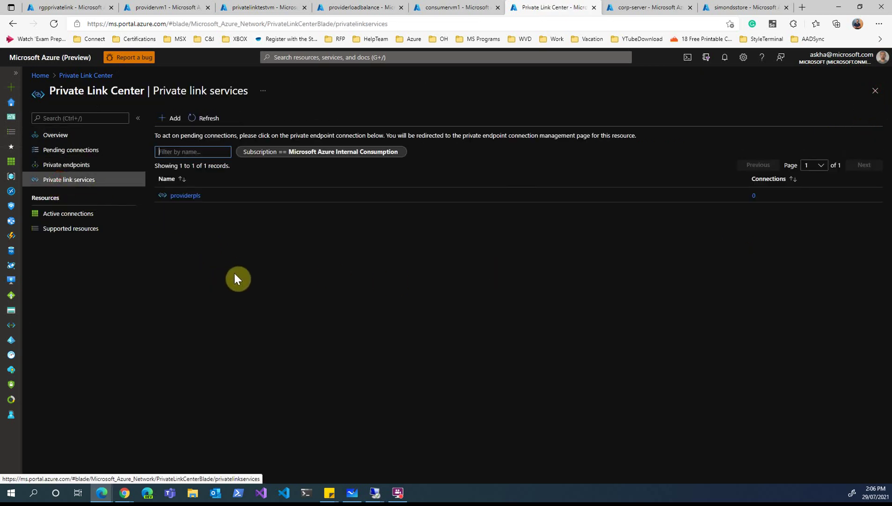
click(187, 195)
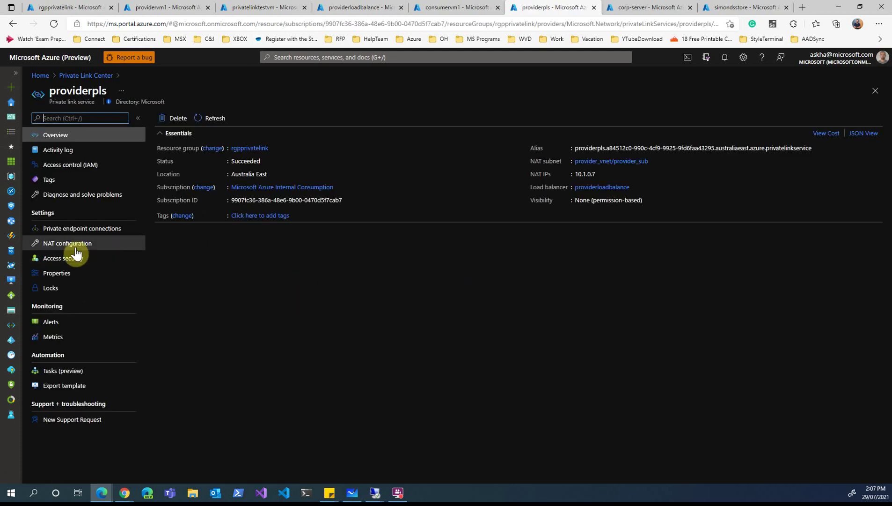
click(78, 229)
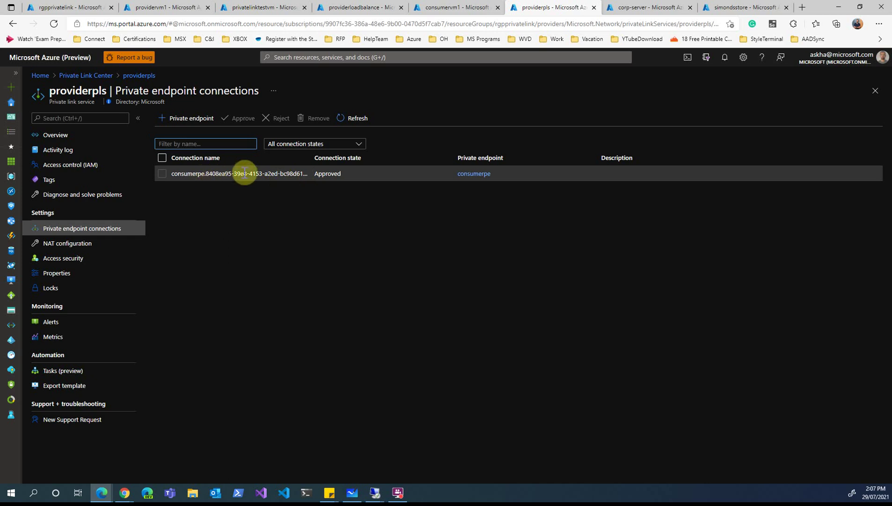
drag(290, 163, 502, 164)
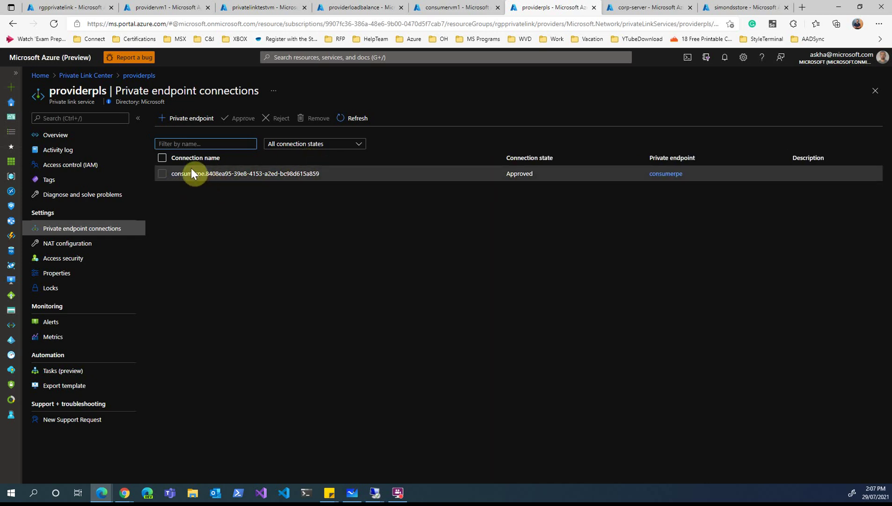
Step: Refresh the rgpprivatelink resource list to check for the consumerpe resources, and return to the providerpls connections
click(66, 7)
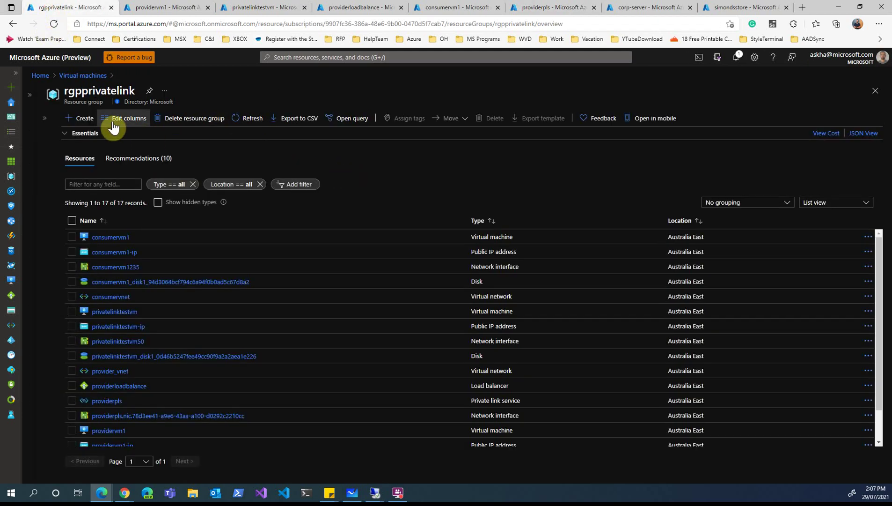
click(245, 120)
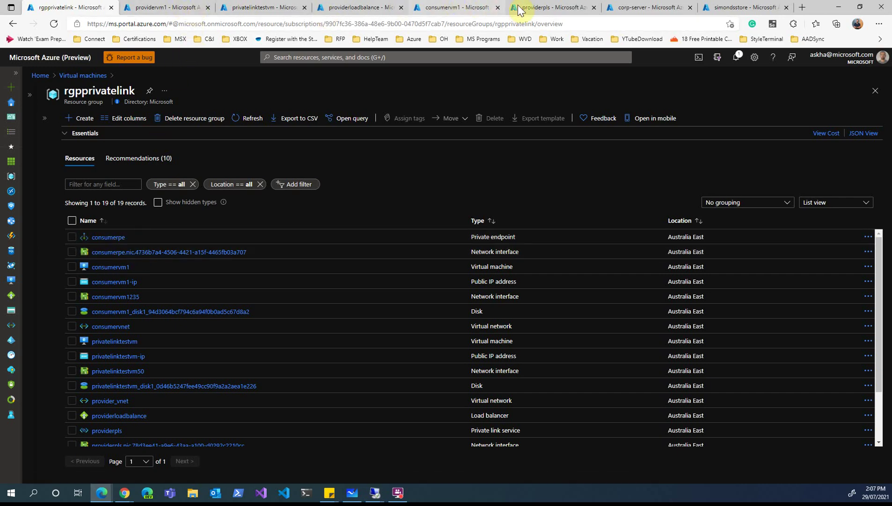
click(536, 7)
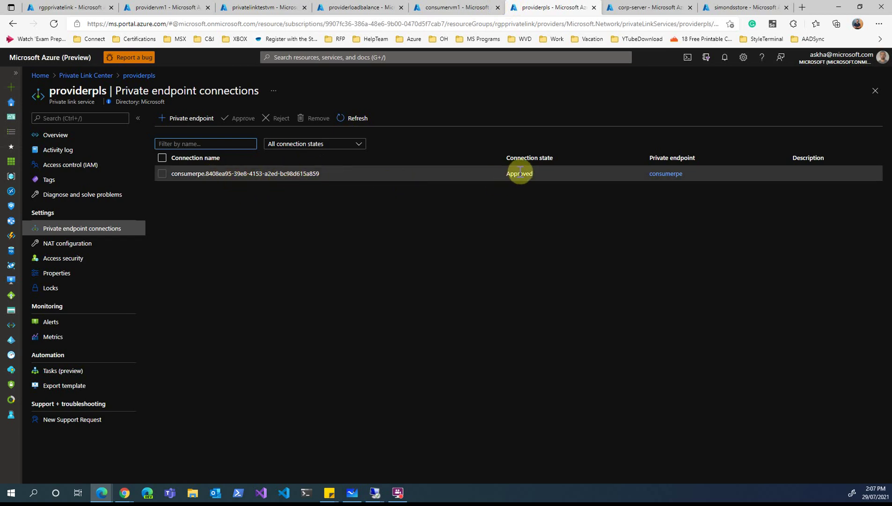
Step: Select the consumerpe connection on providerpls and compare it with the resources listed in rgpprivatelink
drag(514, 158, 548, 159)
click(511, 195)
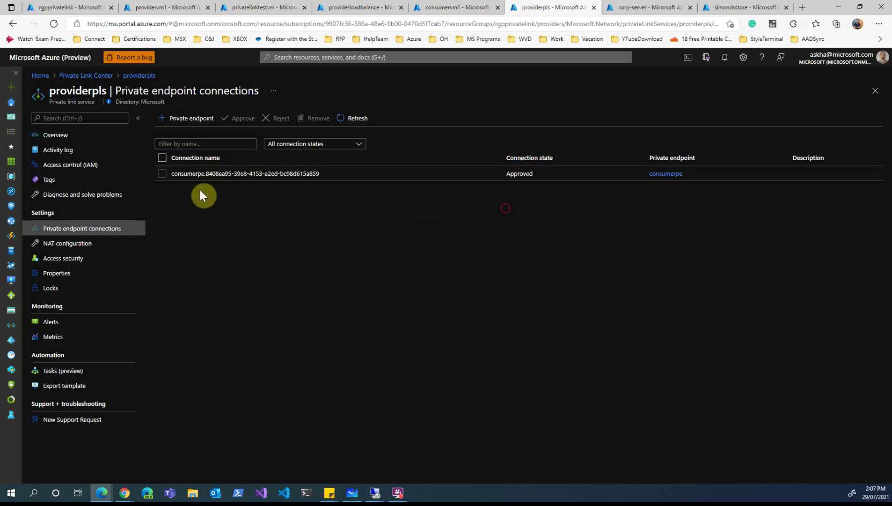
click(162, 174)
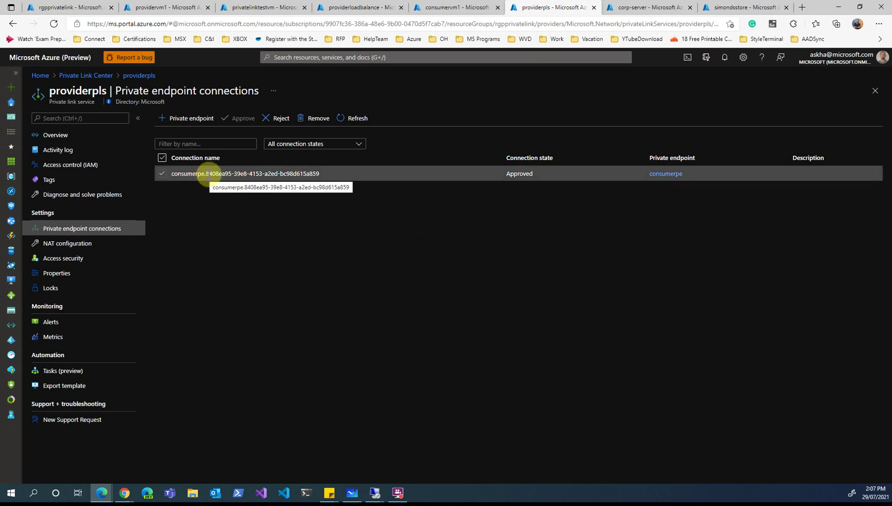
click(75, 7)
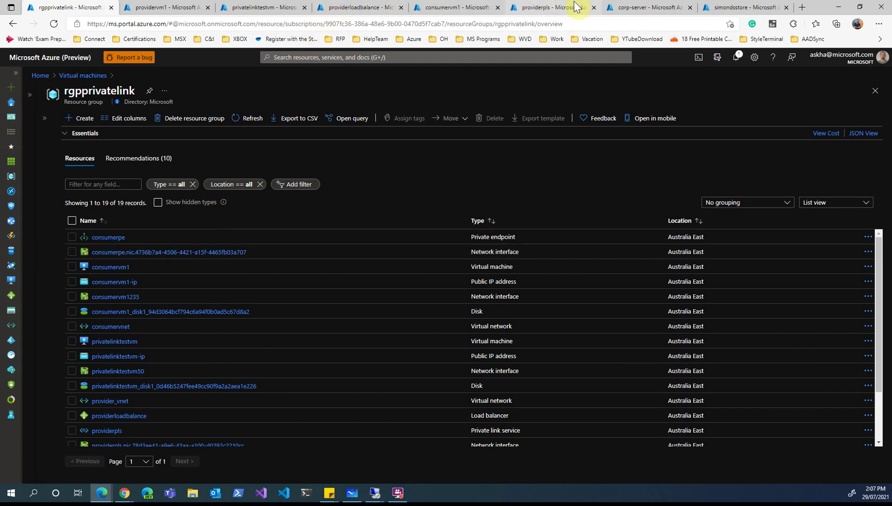
click(589, 7)
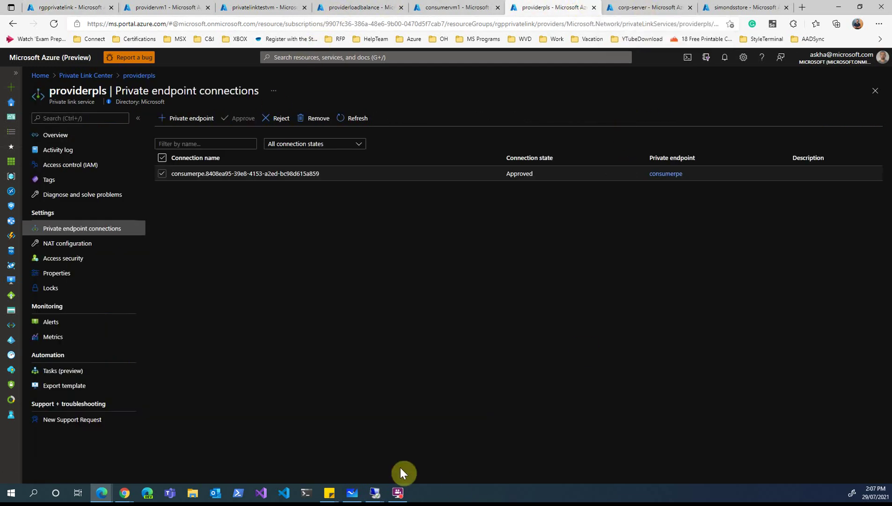
Step: Switch to Microsoft Whiteboard, review the REGISTER link and the PLS demo diagram, and return to the Azure portal
click(357, 496)
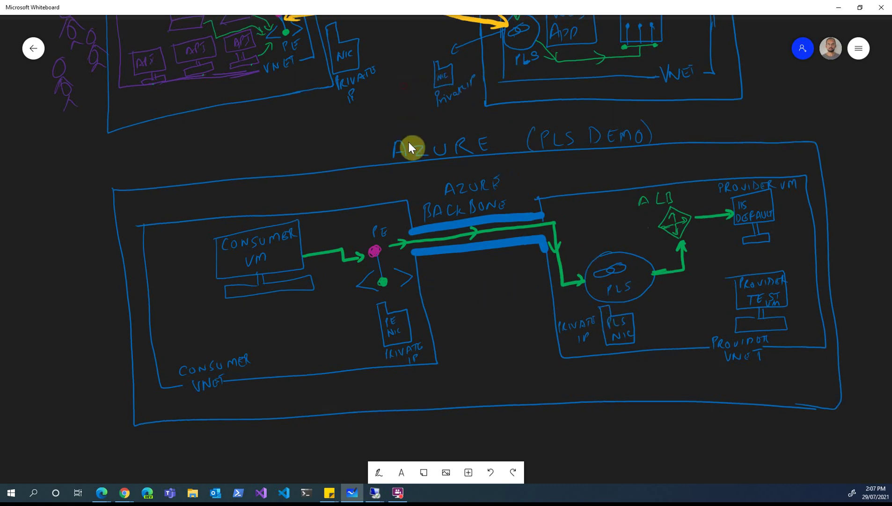
scroll(413, 160, up, 3)
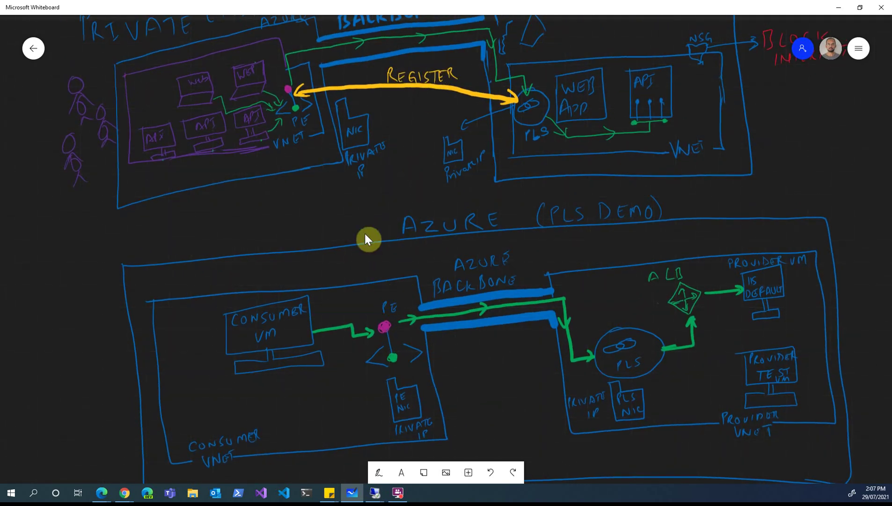
scroll(364, 195, down, 2)
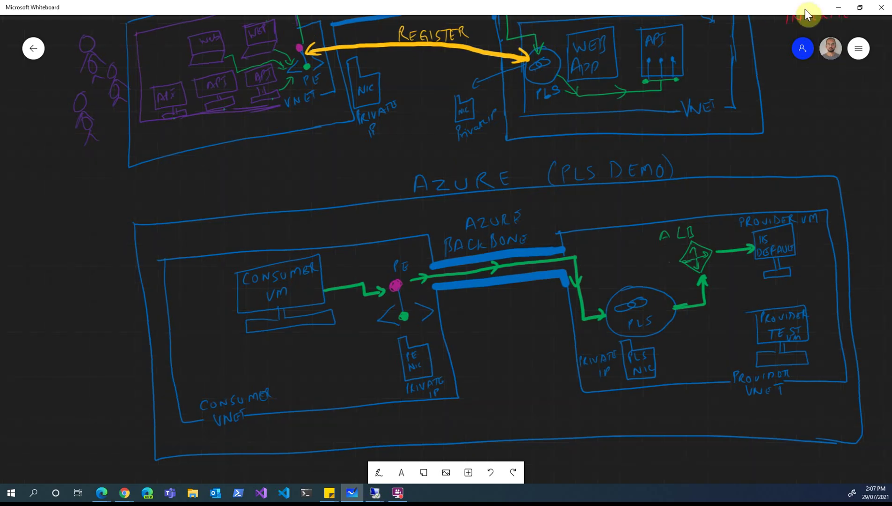
click(843, 7)
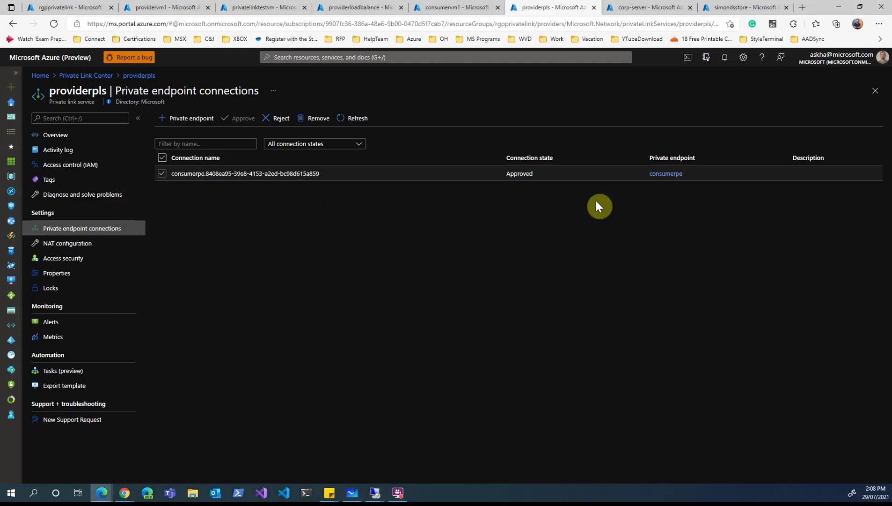
mouse_move(374, 494)
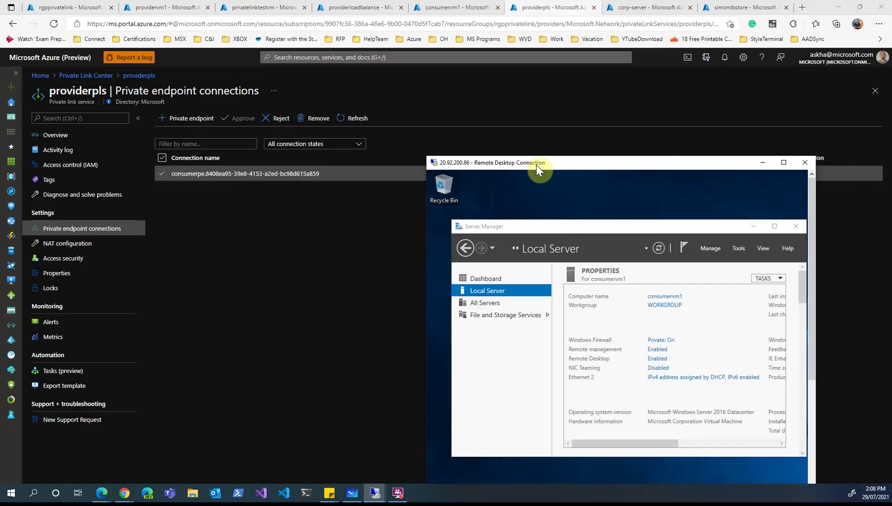
drag(537, 165, 464, 165)
double_click(464, 165)
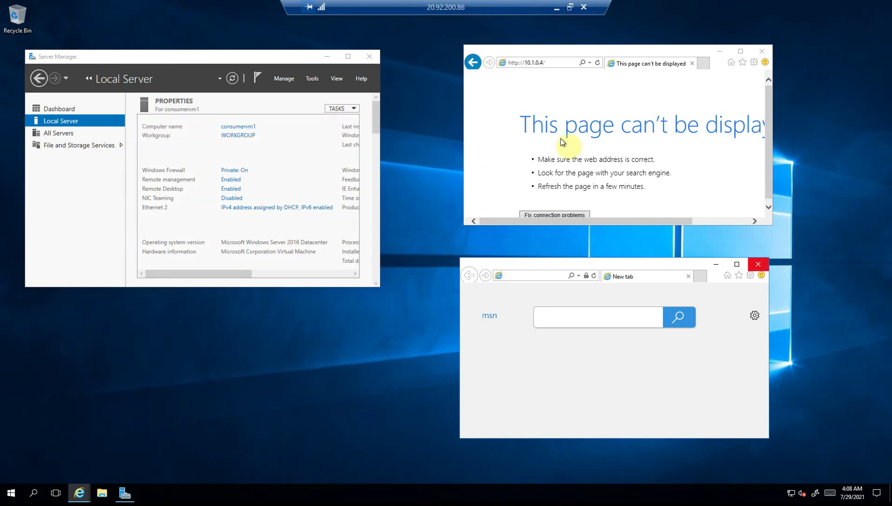
click(598, 62)
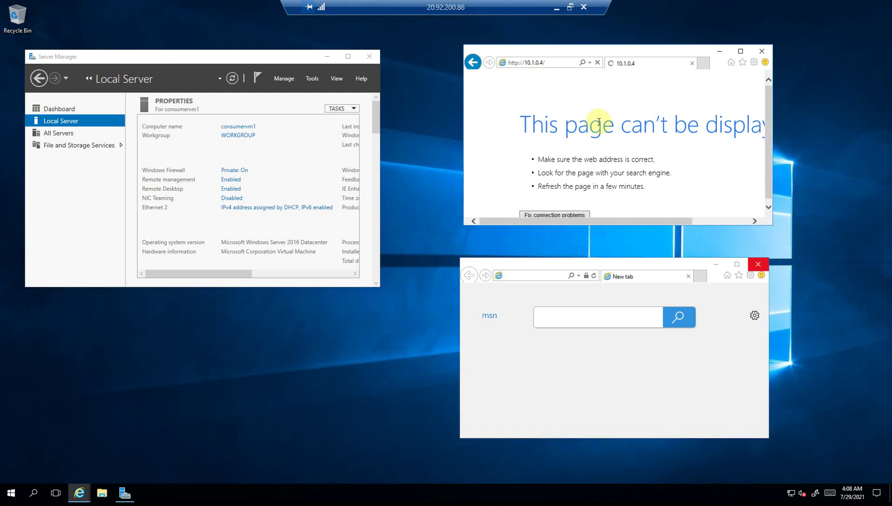
click(557, 7)
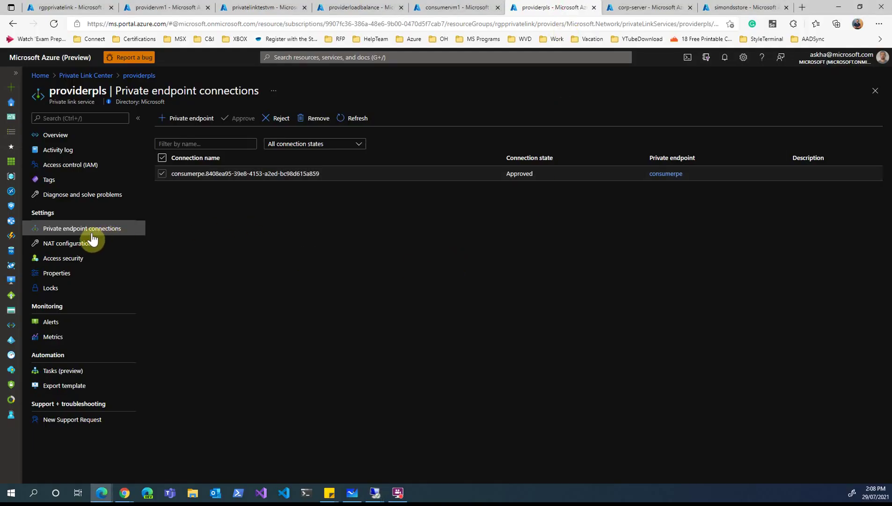
Step: Open the consumerpe network interface from the rgpprivatelink resource group and copy its private IP address
click(57, 12)
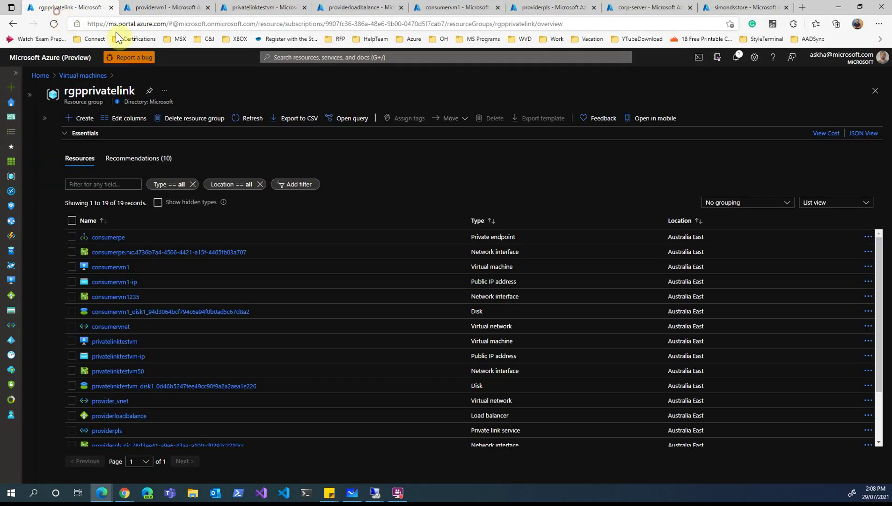
click(112, 238)
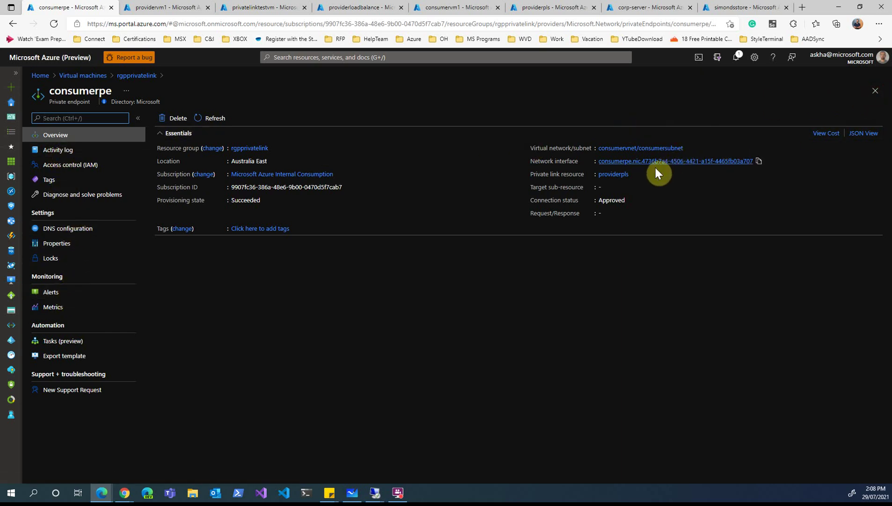
click(677, 162)
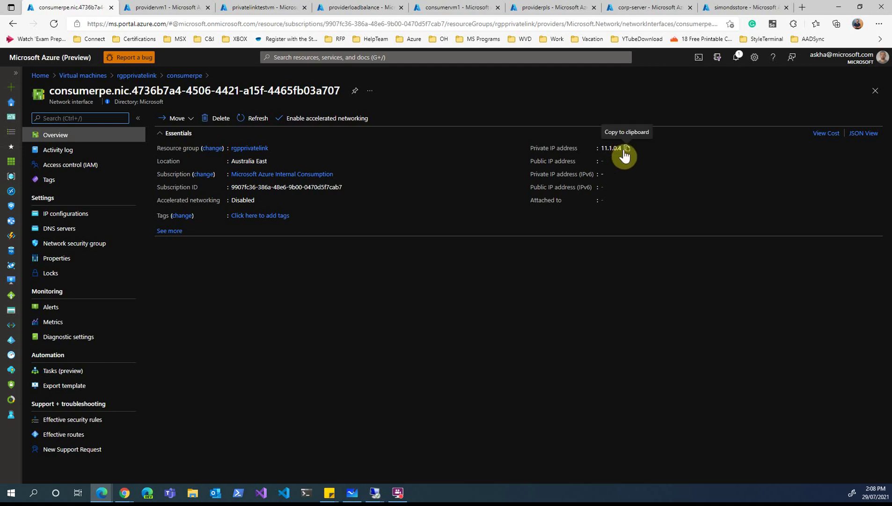
click(627, 149)
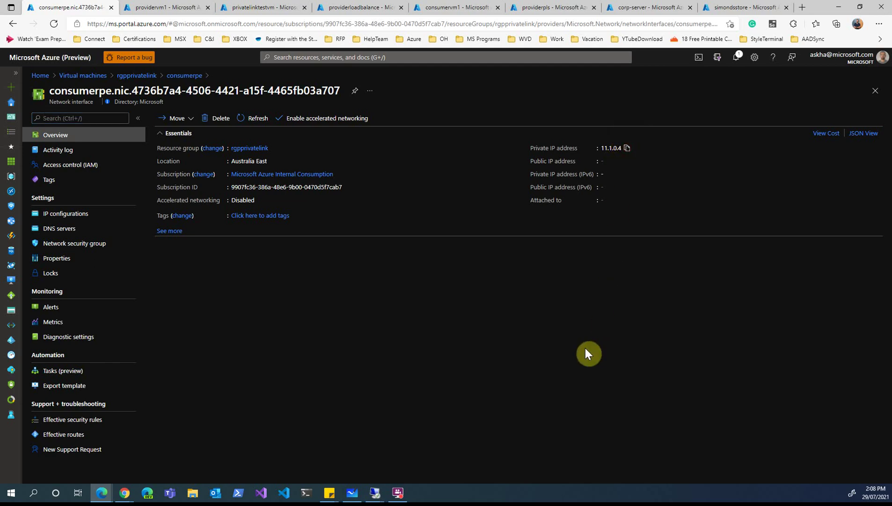
Step: Switch to the consumervm1 remote session and browse to 11.1.0.4 in the empty Internet Explorer window
mouse_move(382, 492)
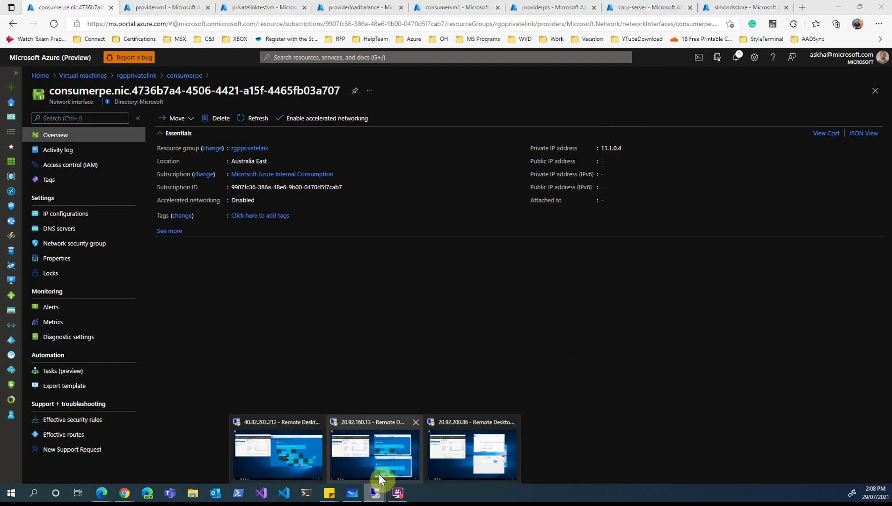
click(470, 450)
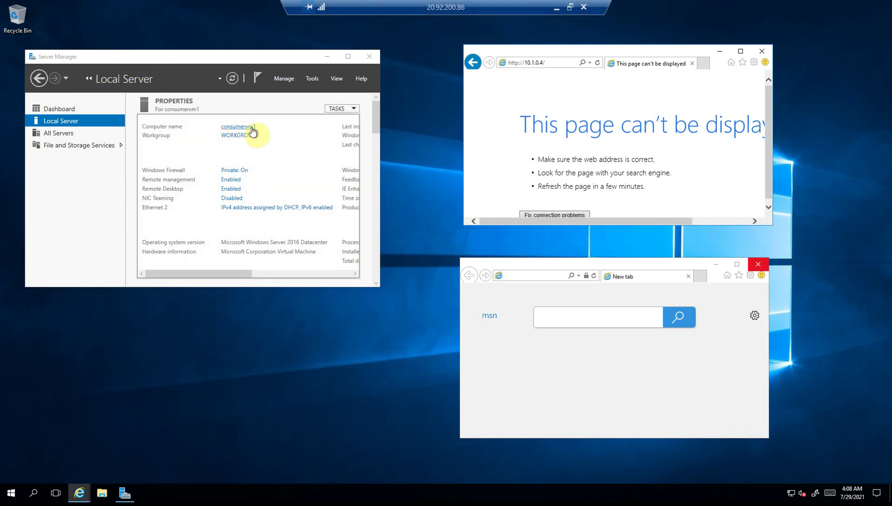
click(520, 276)
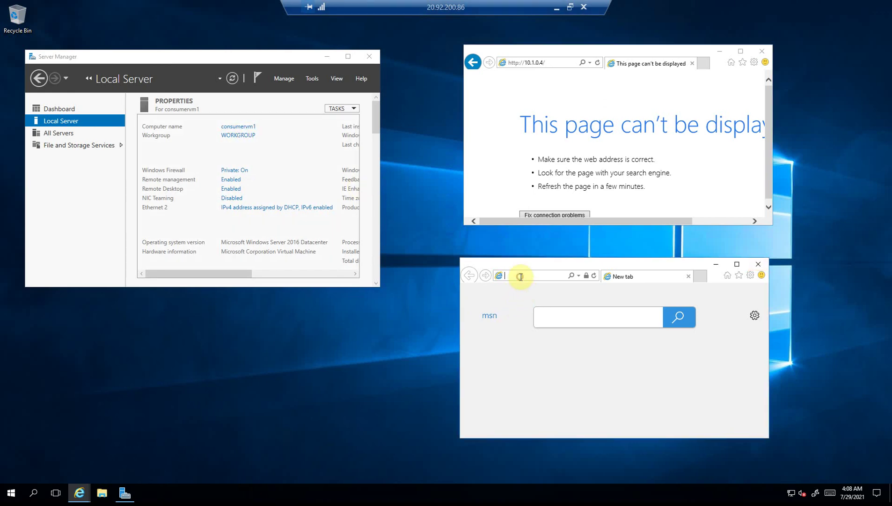
text(11.1.0.4)
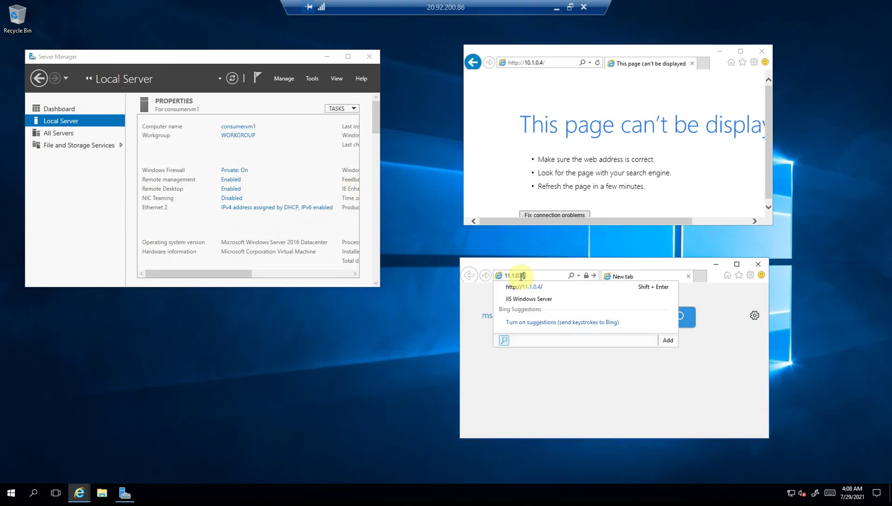
key(Return)
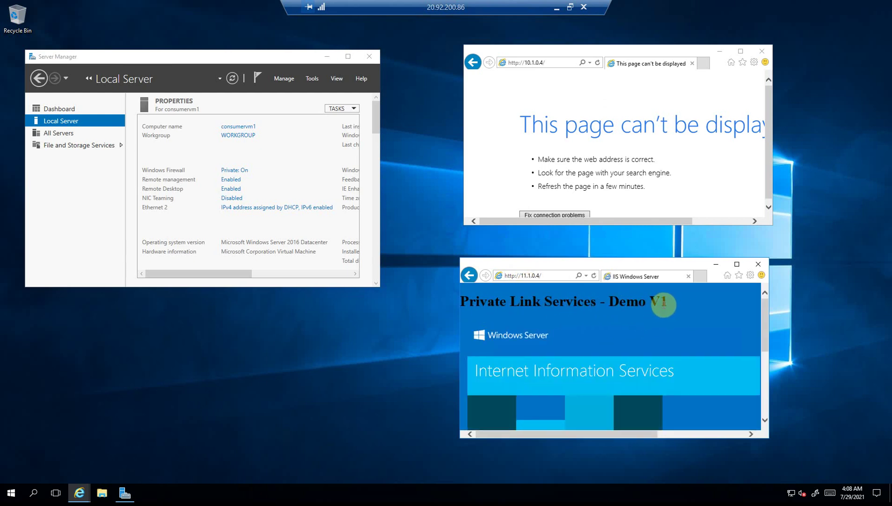
Step: Switch to the providervm1 remote session, review and close the iisstart file in Notepad, and reload the localhost page
click(571, 7)
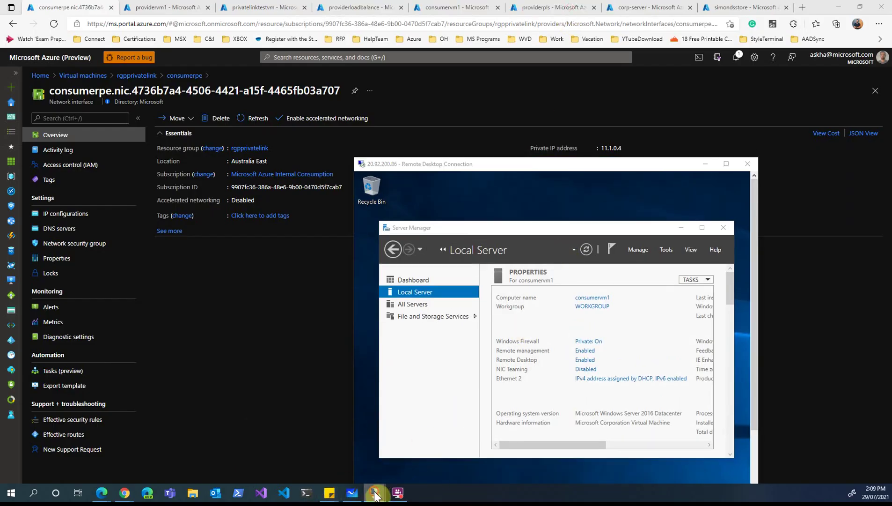
mouse_move(375, 494)
click(307, 457)
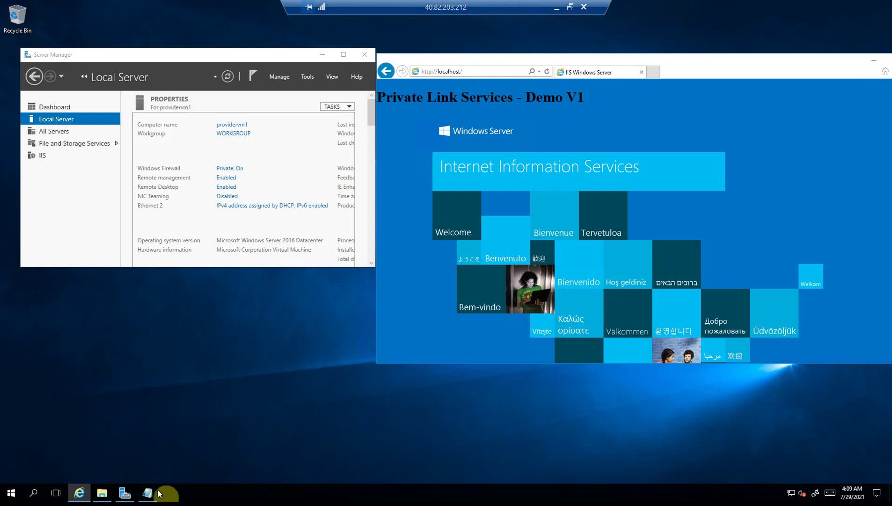
mouse_move(150, 493)
click(191, 424)
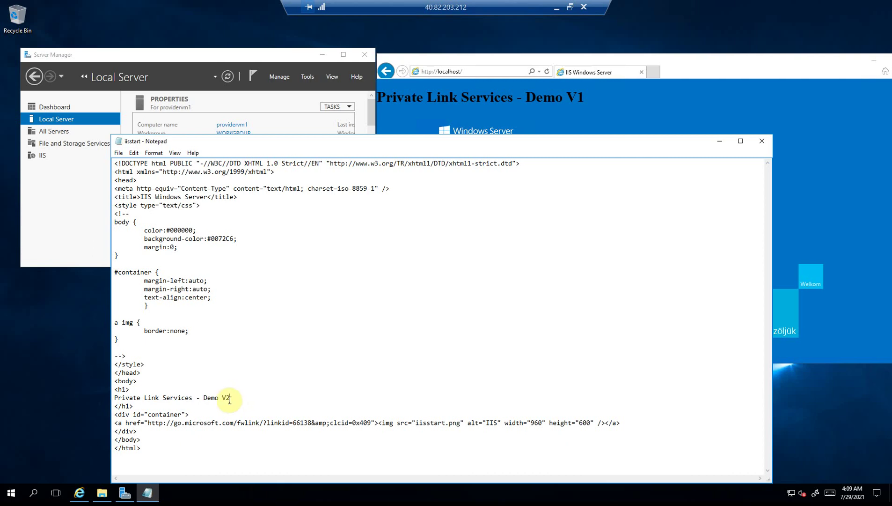
click(762, 141)
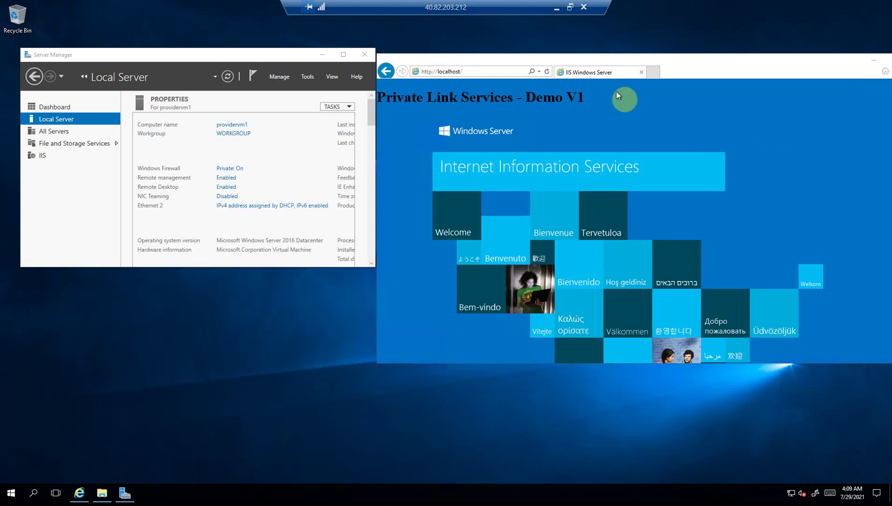
click(547, 71)
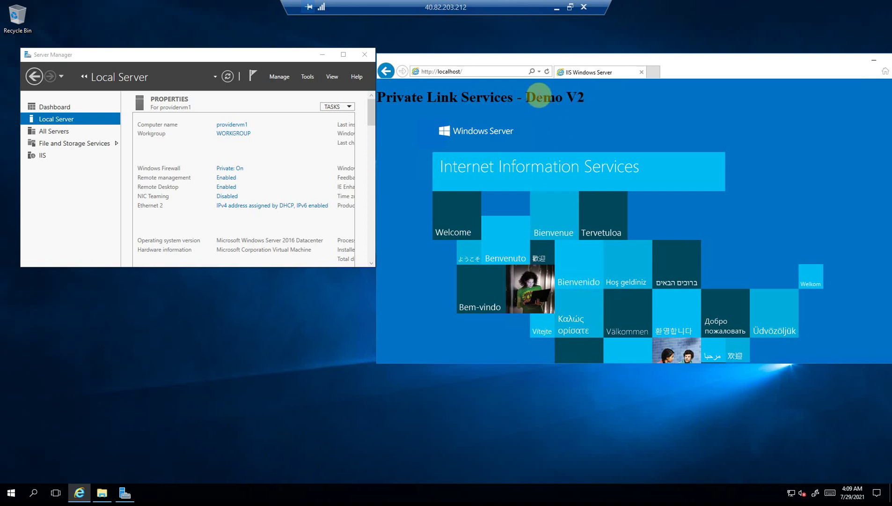
click(556, 9)
click(731, 162)
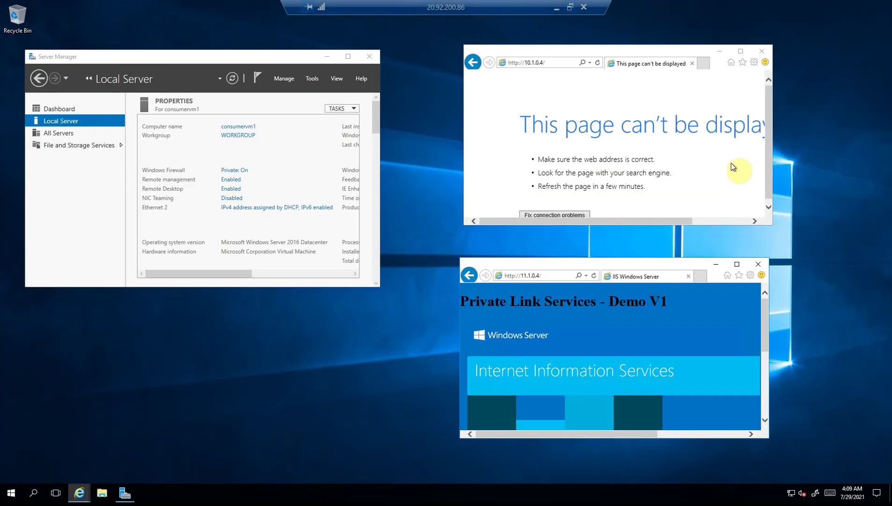
click(557, 8)
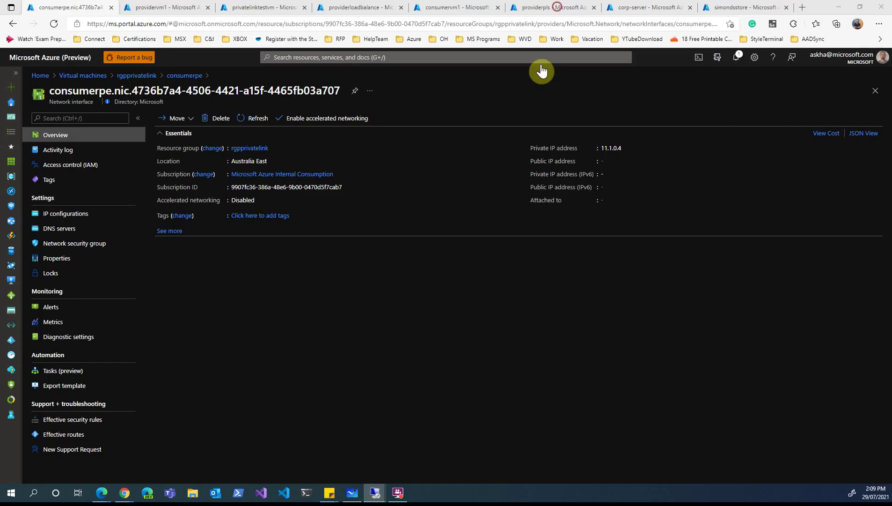
Step: Switch to the privatelinktest remote session, reload the 10.1.0.5 and 10.1.0.4 pages in Internet Explorer, and minimize the session
mouse_move(375, 493)
click(394, 457)
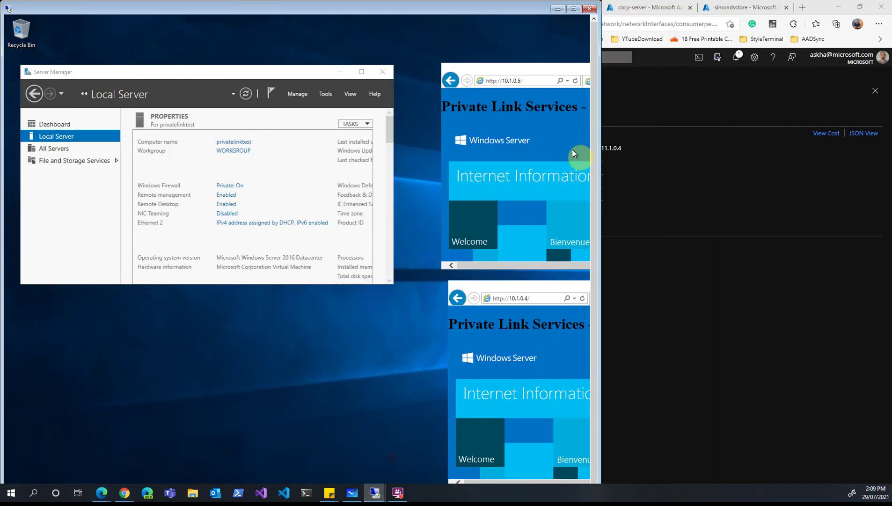
click(572, 67)
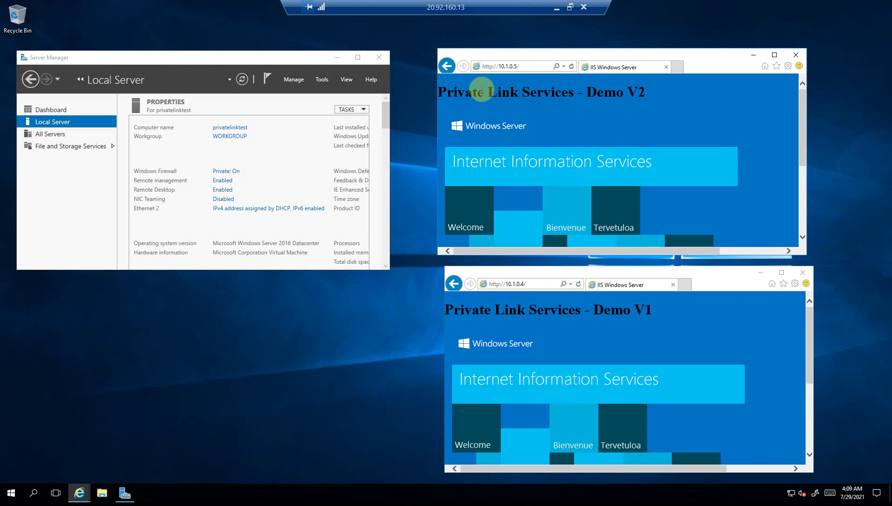
click(578, 284)
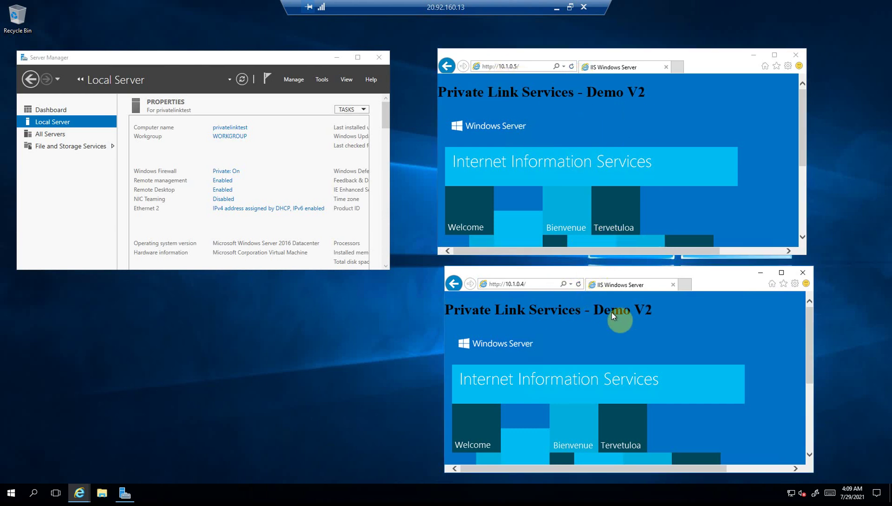
click(557, 8)
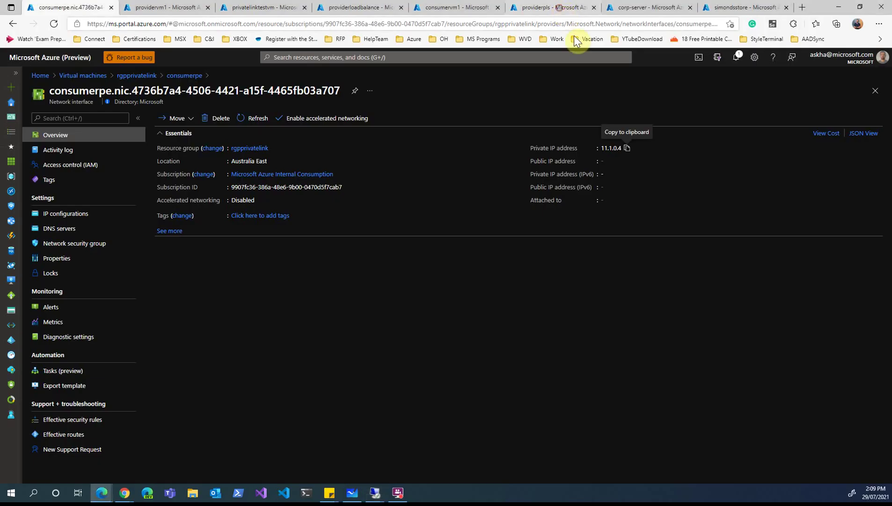
mouse_move(376, 495)
click(477, 452)
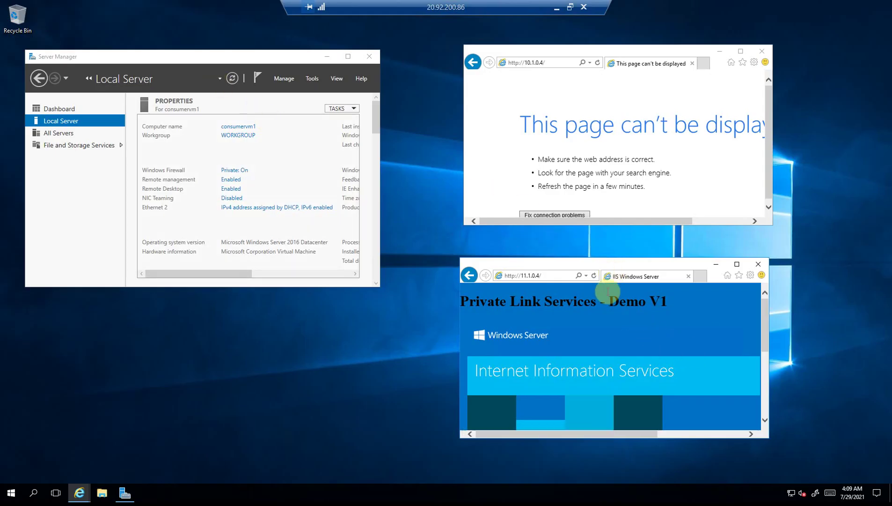
click(595, 277)
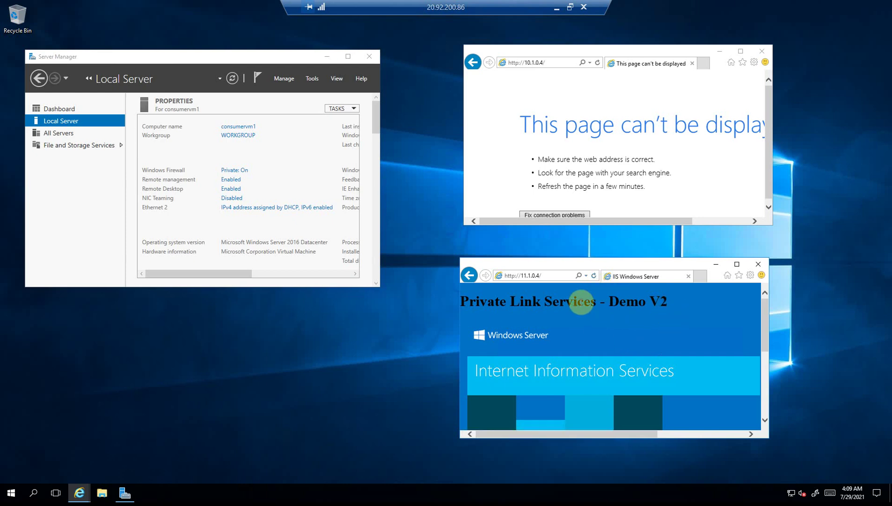
click(556, 9)
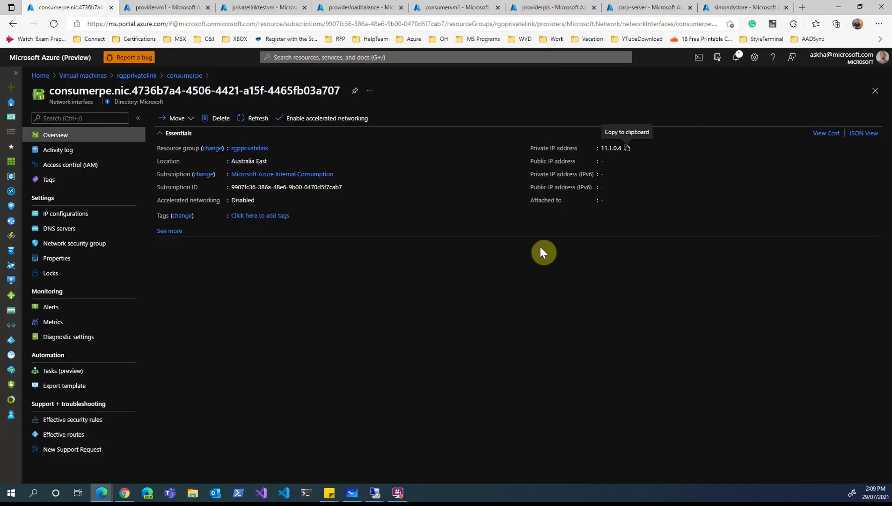
Step: Review the web pages in the privatelinktest remote session and check the providervm1 session, minimizing each one
mouse_move(384, 489)
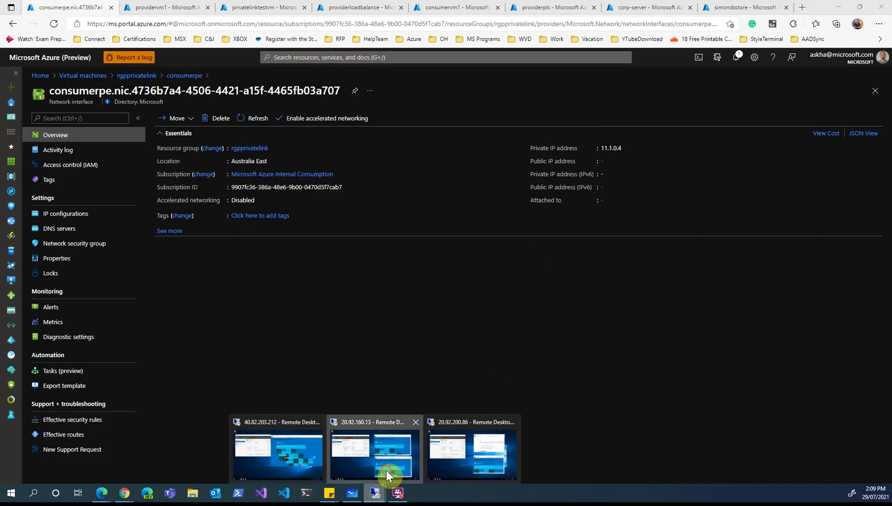
click(386, 468)
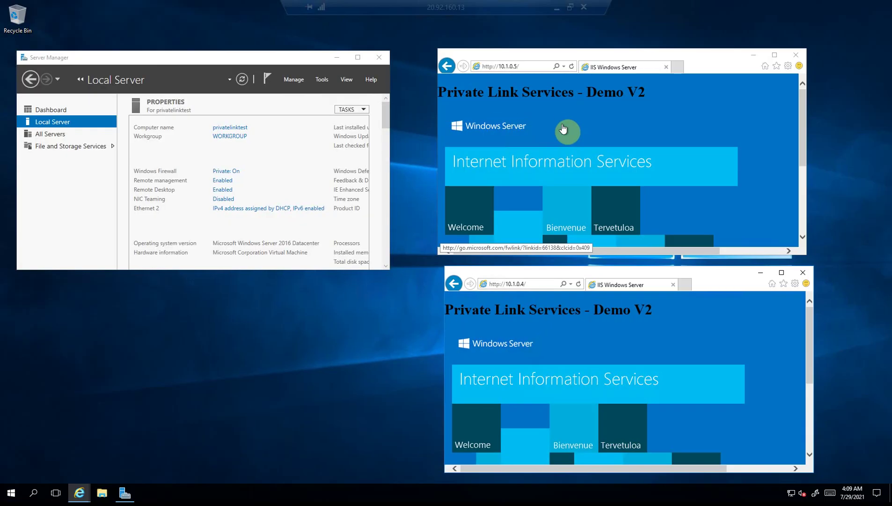
click(556, 7)
mouse_move(376, 495)
click(308, 461)
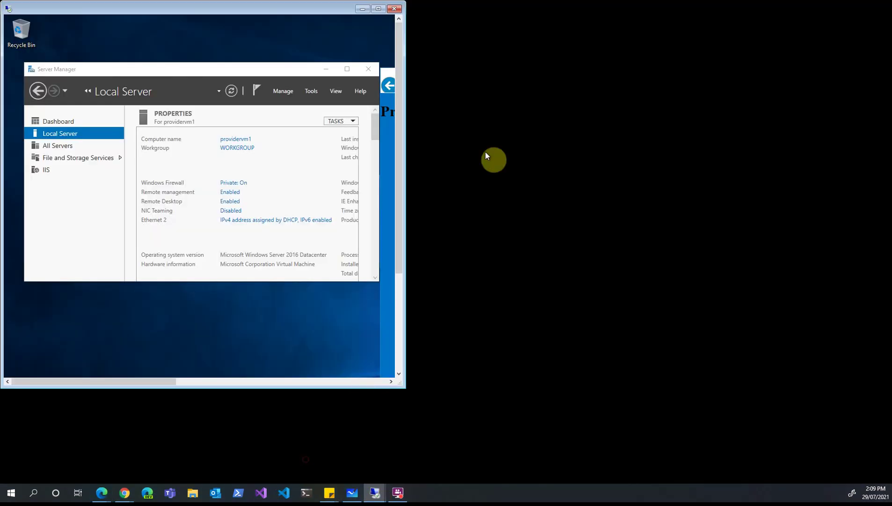
click(555, 9)
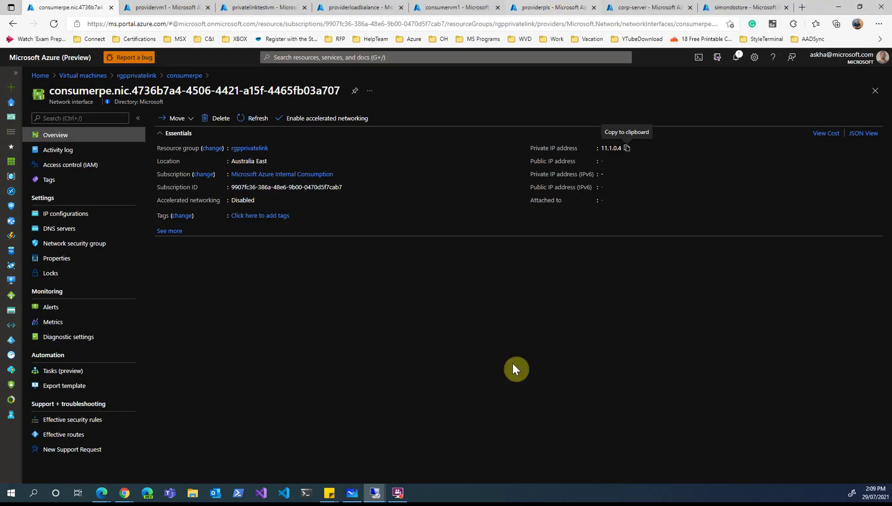
Step: Review the PLS demo diagram in Microsoft Whiteboard and the localhost page in the providervm1 remote session
click(352, 494)
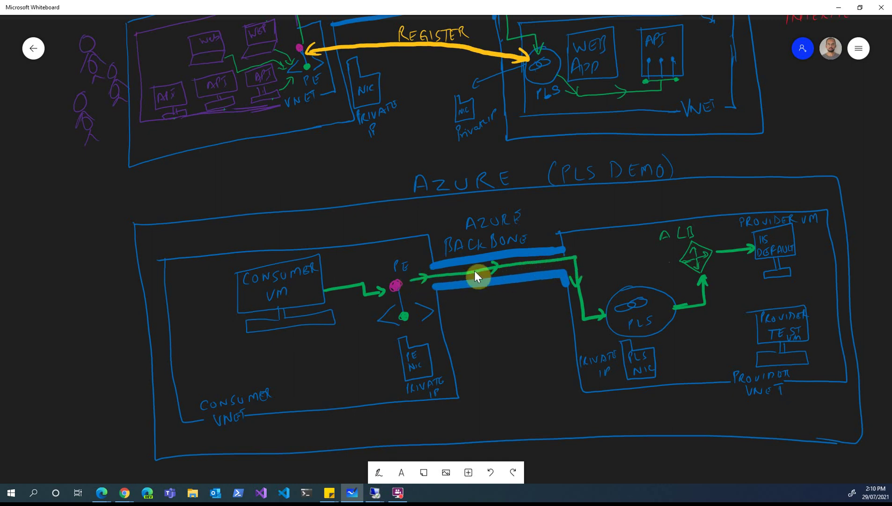
click(376, 495)
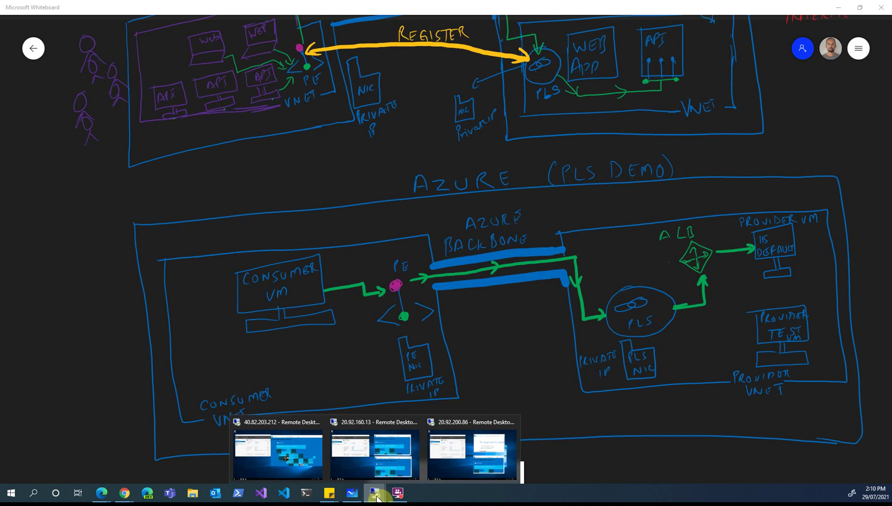
click(289, 455)
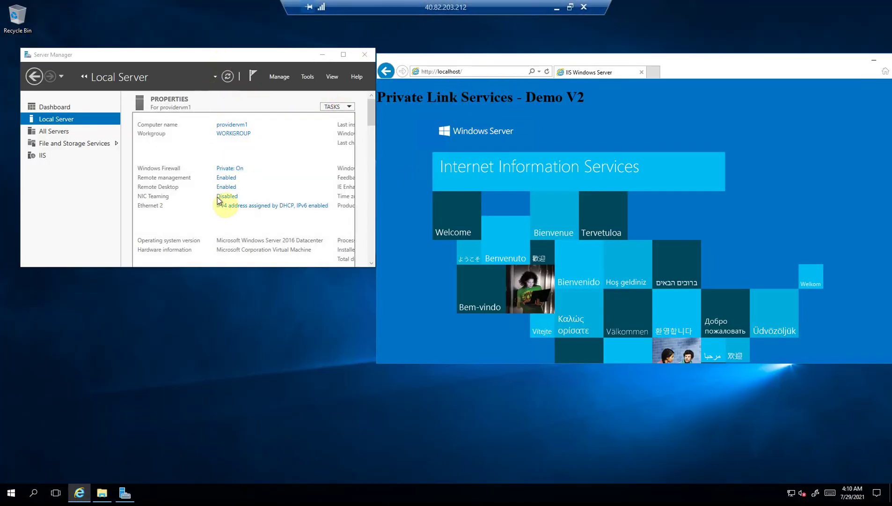
click(557, 8)
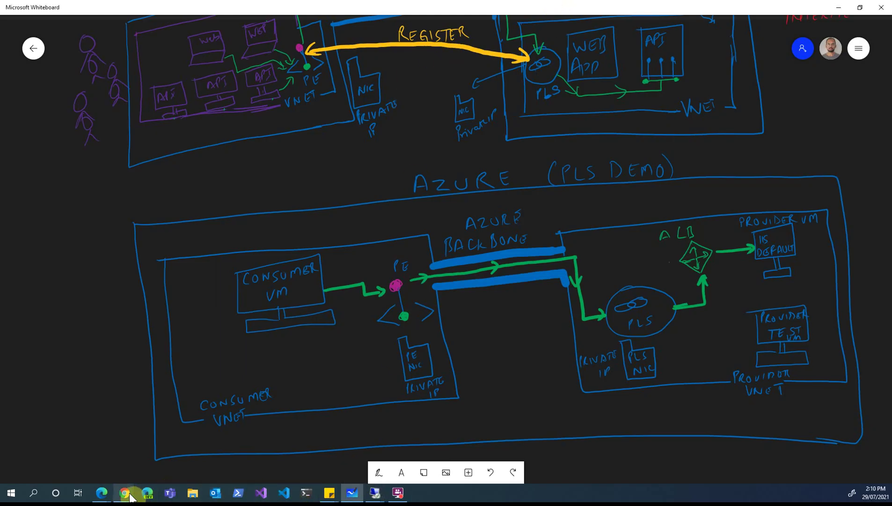
Step: Return to the Azure portal in Edge and compare the private IP addresses of providervm1 and the consumerpe network interface
mouse_move(102, 492)
click(56, 460)
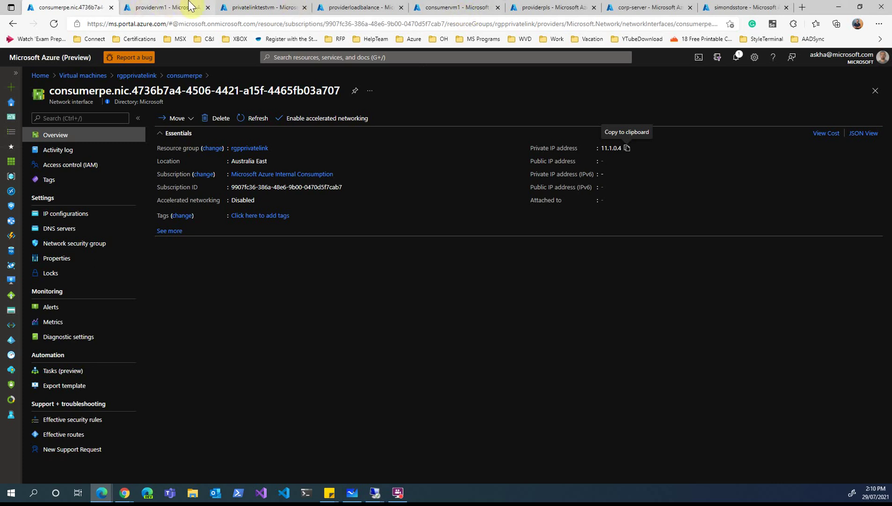
click(189, 7)
double_click(645, 332)
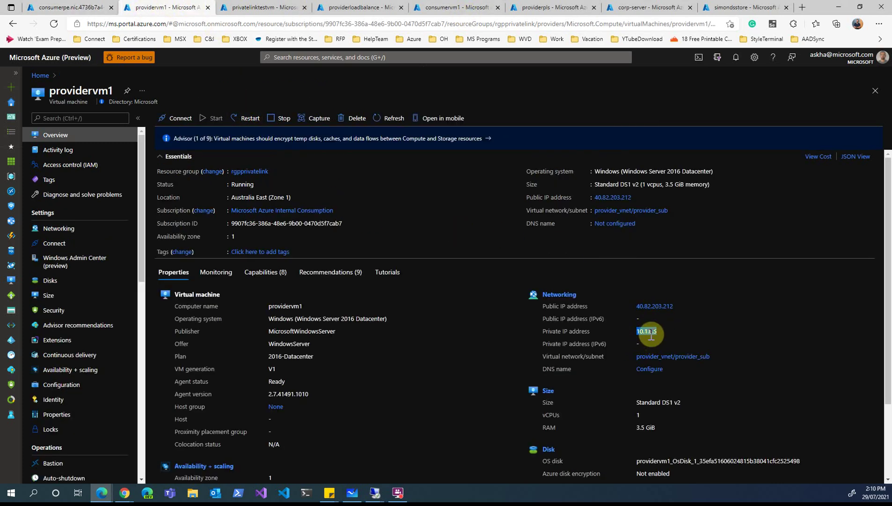
click(645, 332)
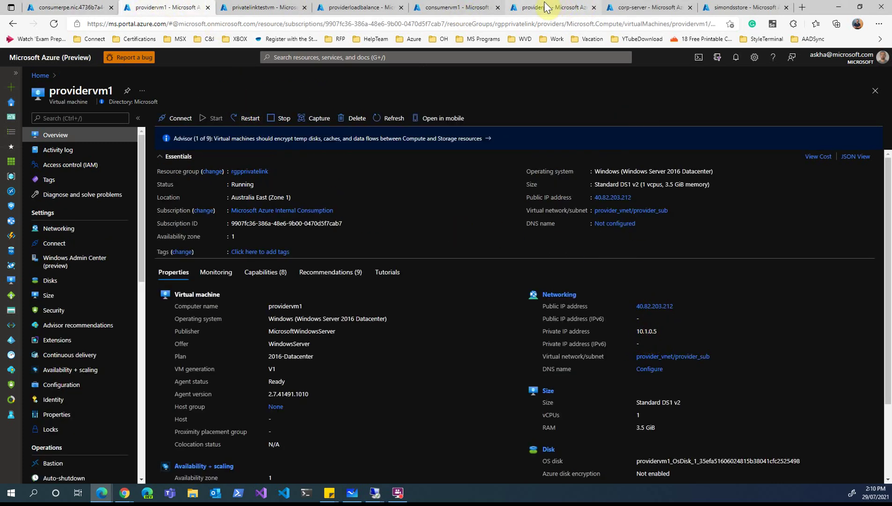
click(65, 7)
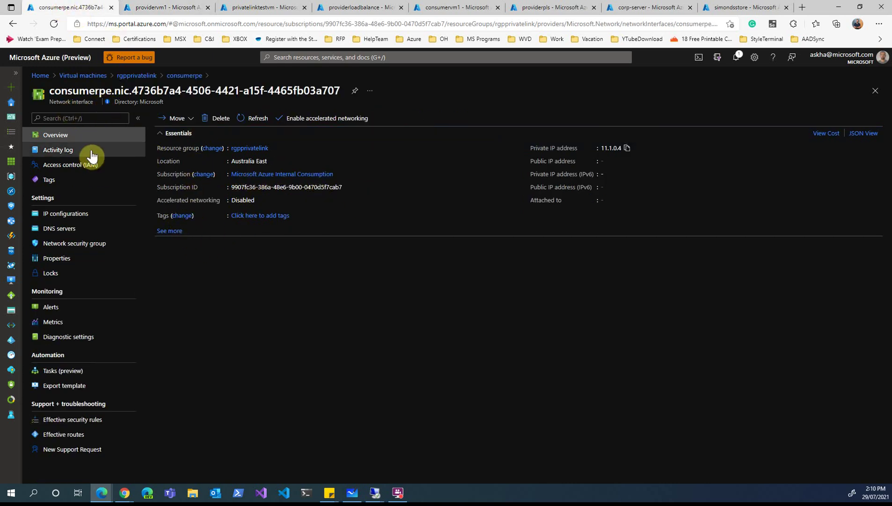
double_click(616, 150)
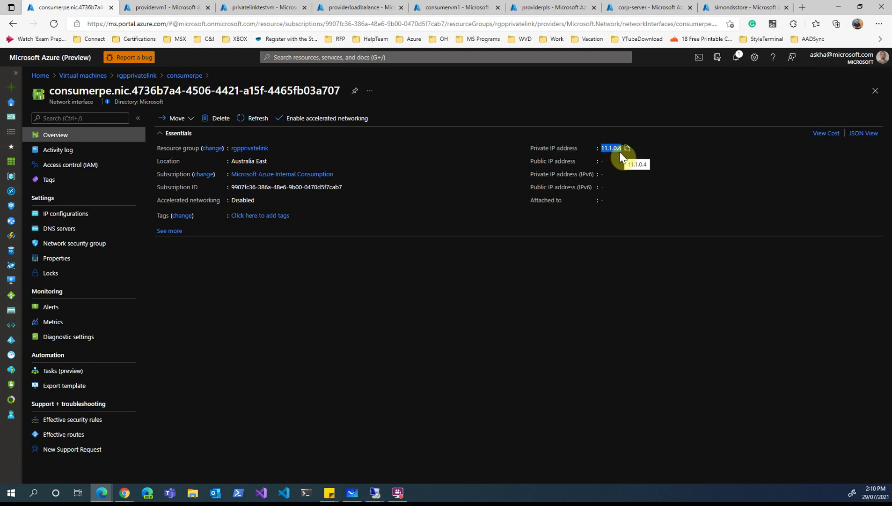
Step: Examine the 10.1.0.4 and 11.1.0.4 pages in the consumervm1 remote session and minimize it
click(387, 495)
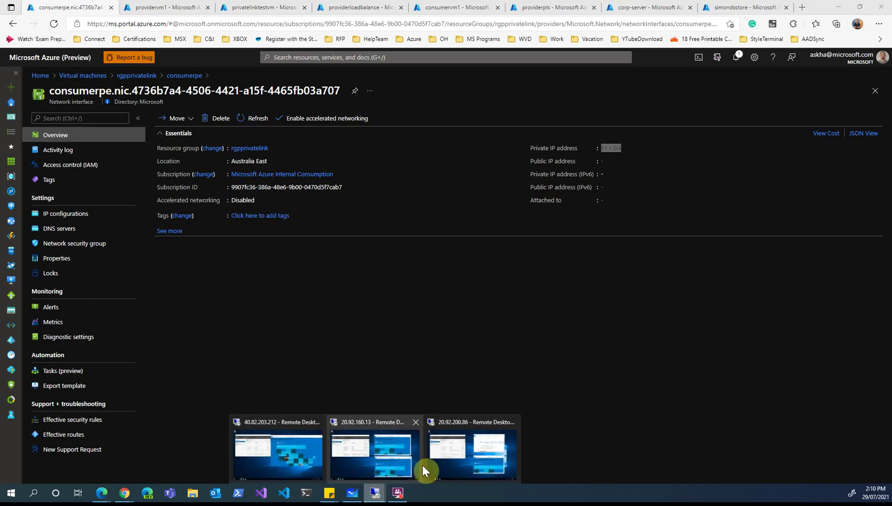
click(424, 463)
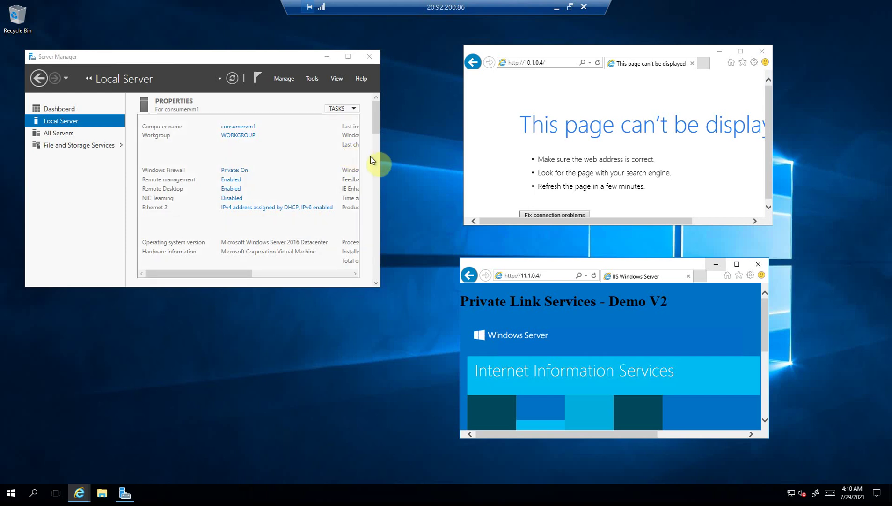
click(557, 9)
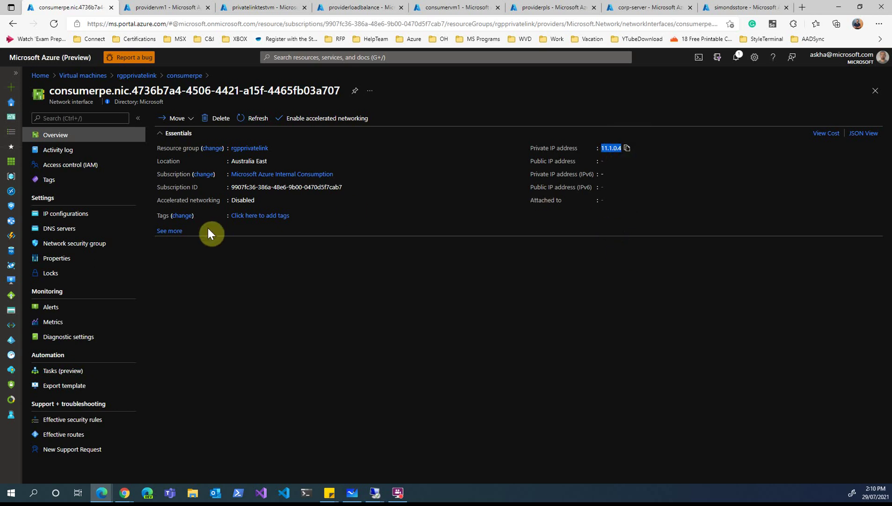
Step: Reopen providerpls from the private link services list in Private Link Center and view its private endpoint connections
click(625, 8)
click(574, 8)
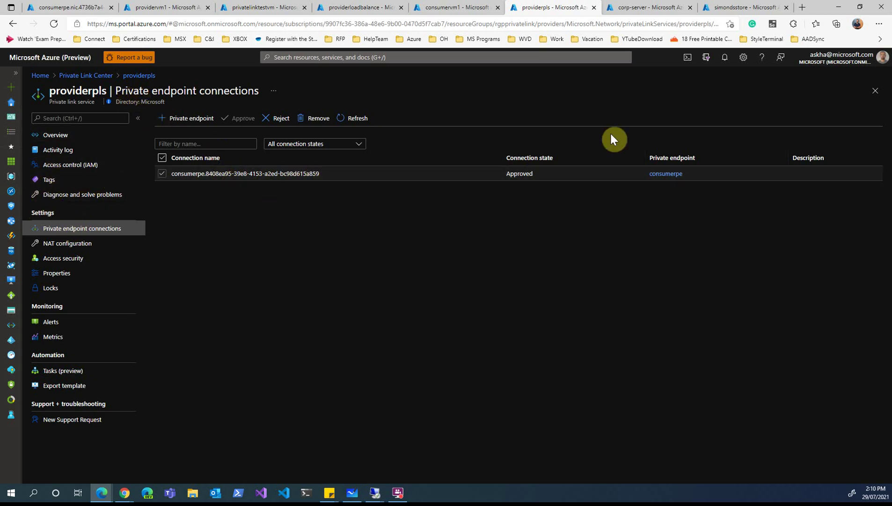
click(869, 93)
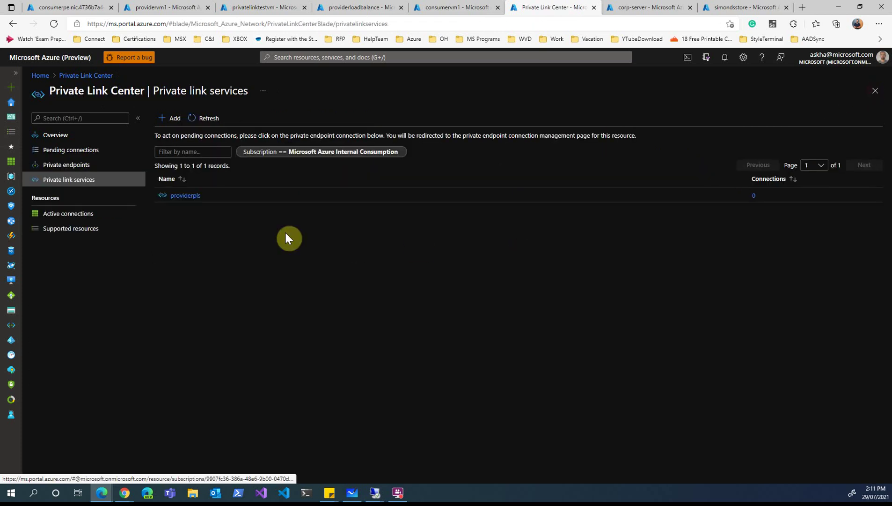
click(78, 165)
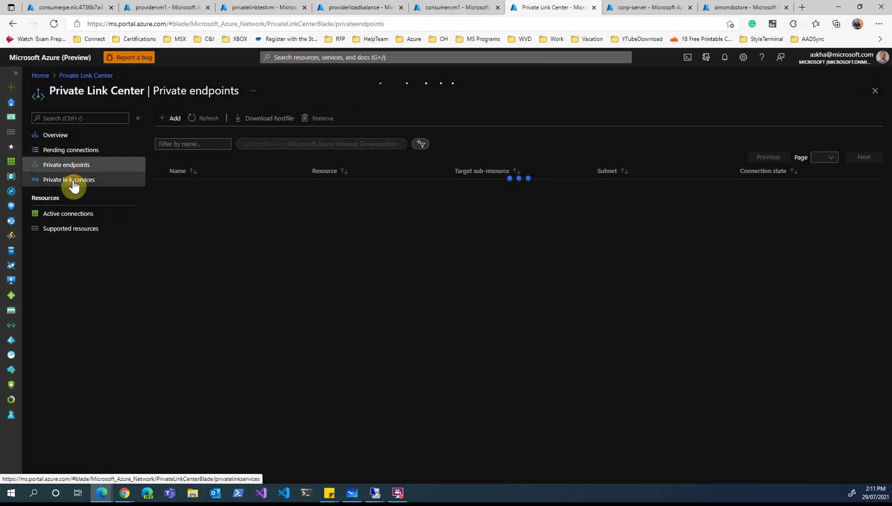
click(72, 180)
click(180, 197)
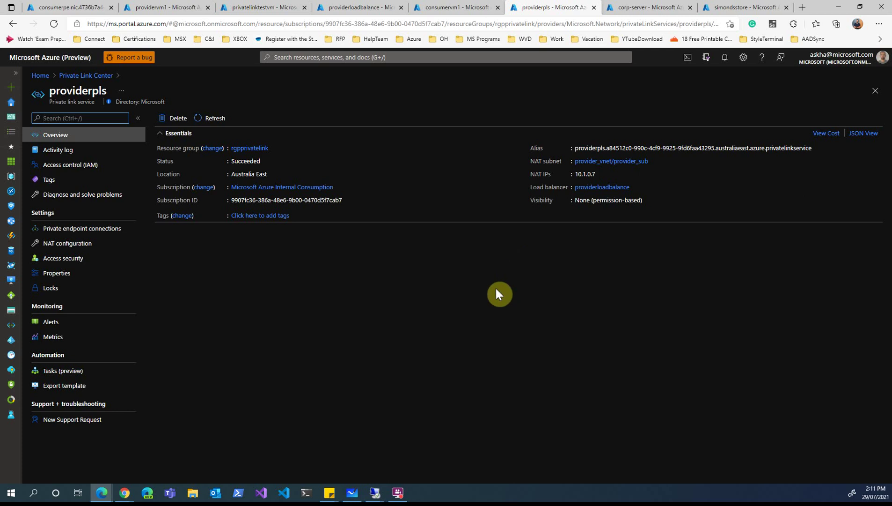
click(98, 231)
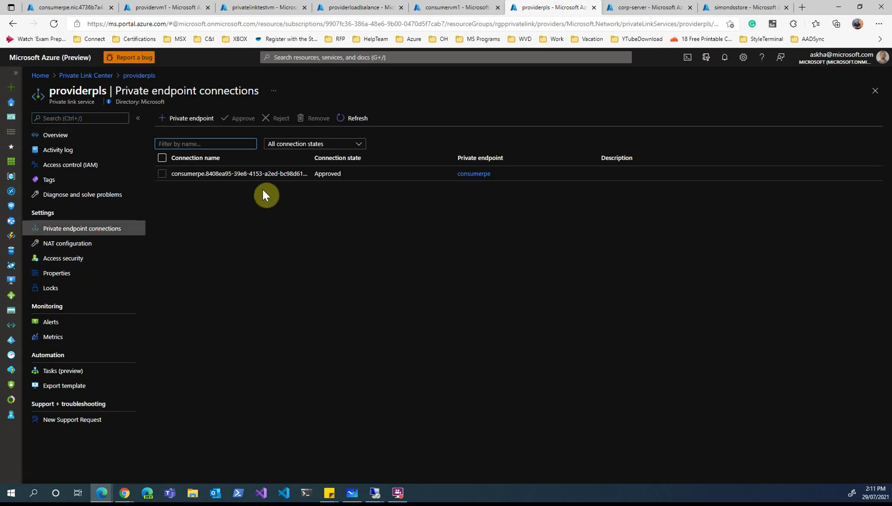
Step: Open providerloadbalance from the providerpls overview, check its private IP address, and close the load balancer page
click(54, 136)
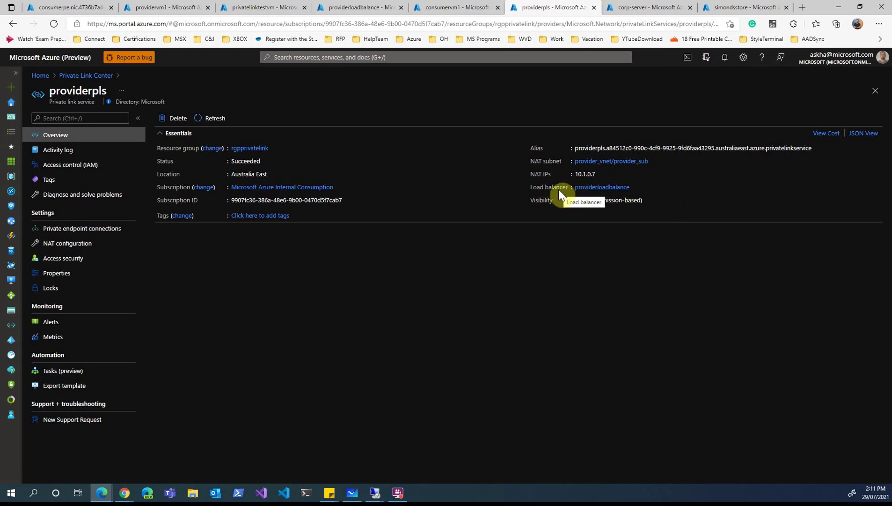
click(618, 188)
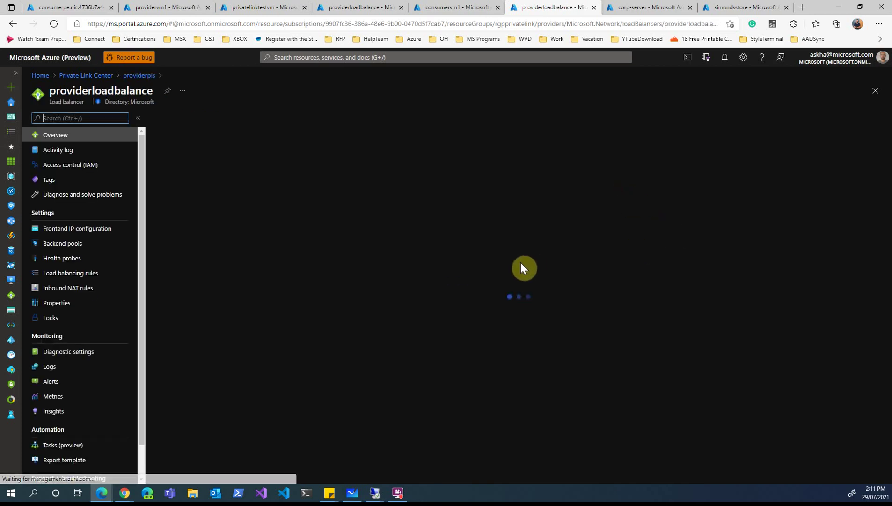
double_click(595, 200)
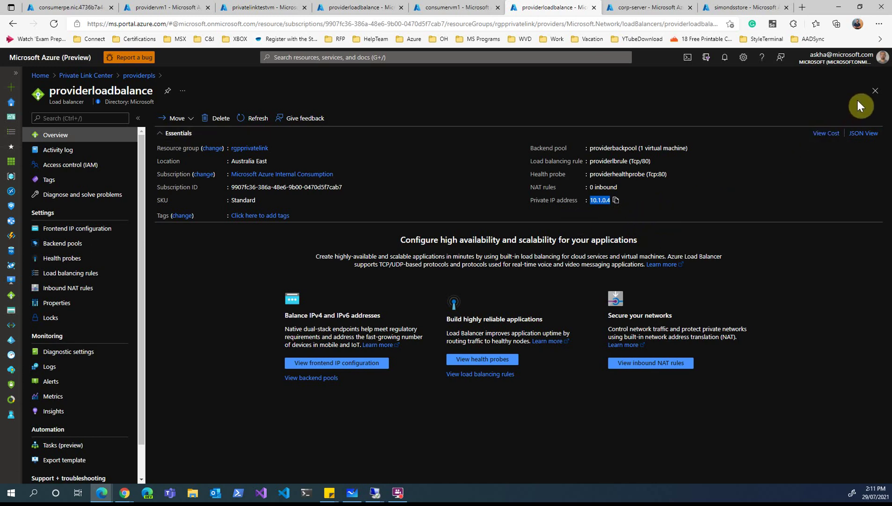
click(875, 91)
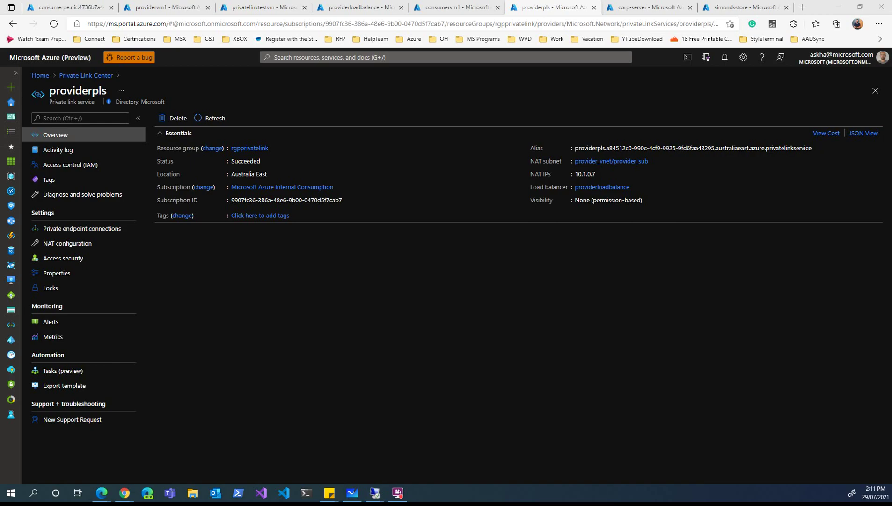
Step: Open portal.azure.com in a new InPrivate browser window and move that window off this screen
key(ctrl+shift+n)
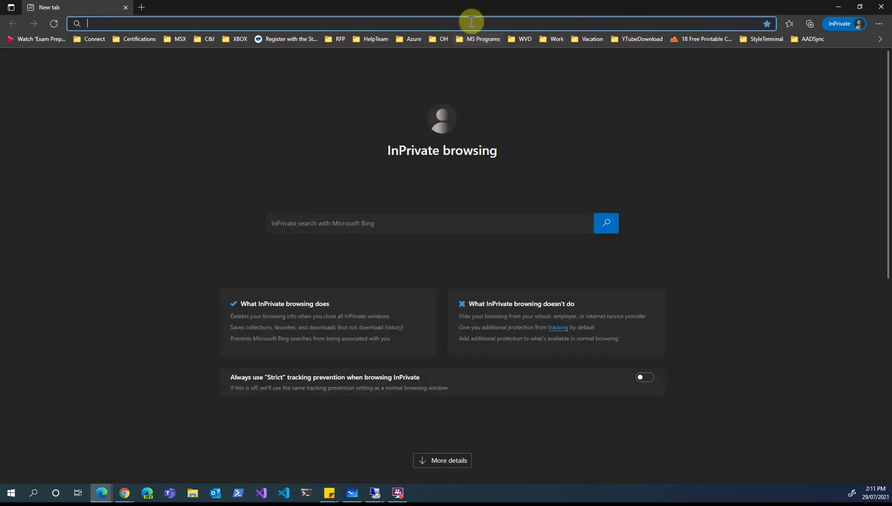
text(portal.azure.com)
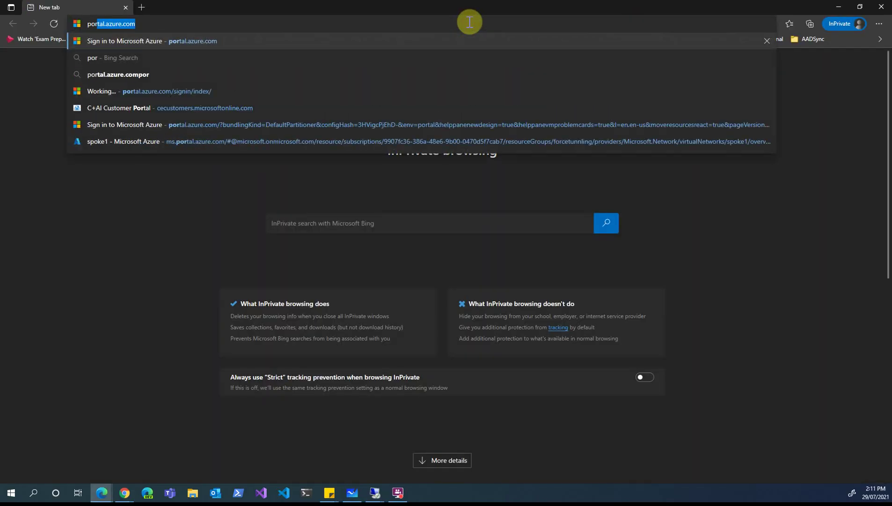
key(Return)
drag(456, 5, 891, 33)
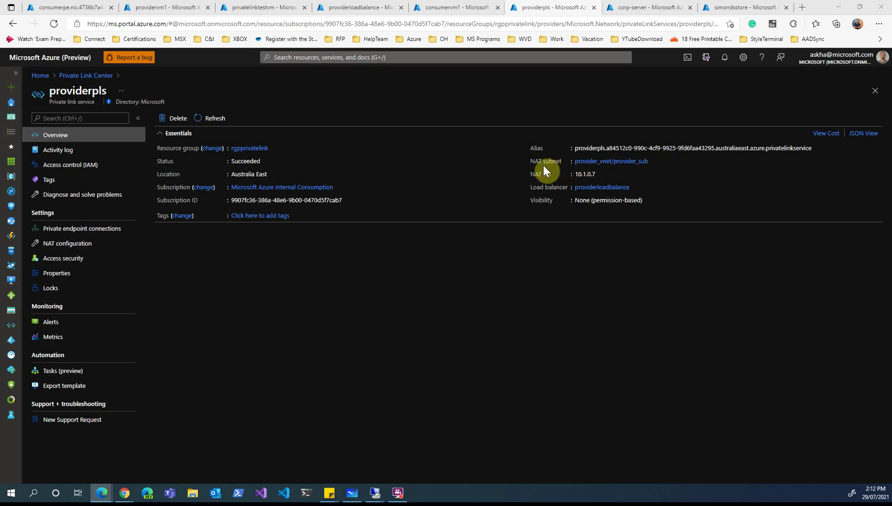
Step: Highlight the alias on the providerpls overview and bring the InPrivate portal window onto this screen
drag(574, 148, 808, 148)
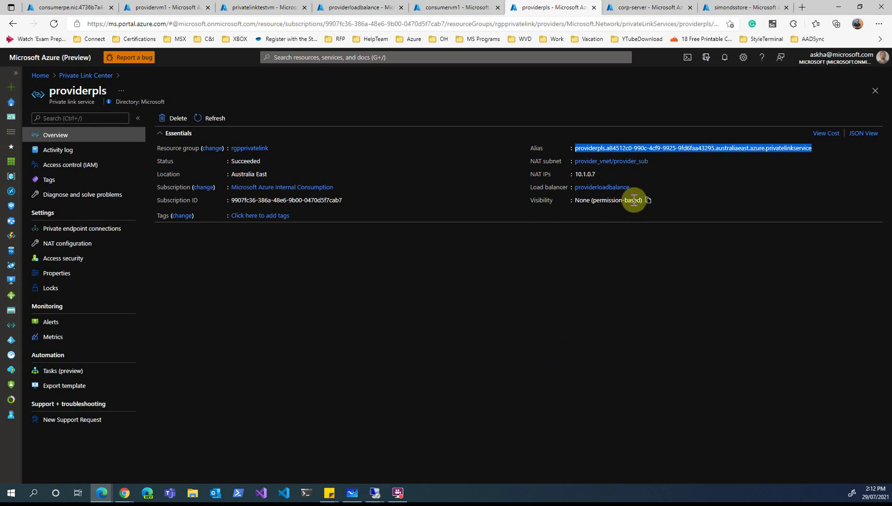
key(alt+Tab)
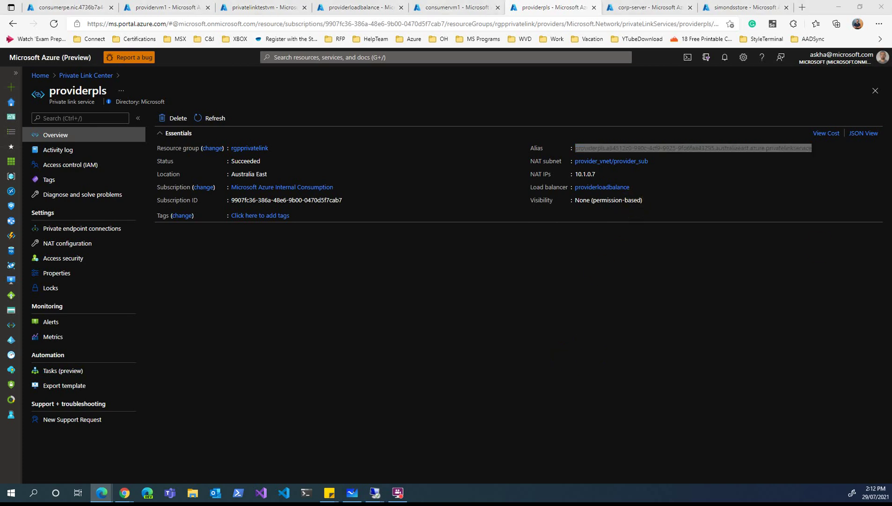
double_click(484, 136)
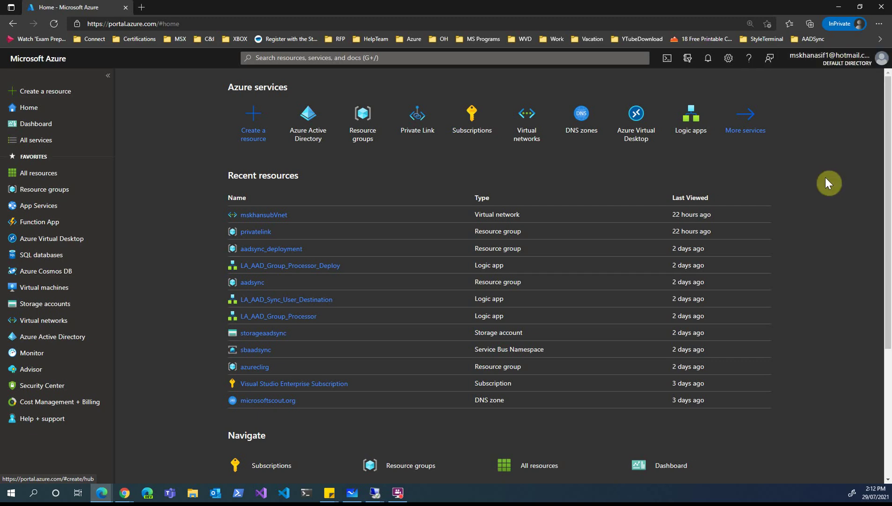
Step: Start a private endpoint from Private Link Center named crosssubspe in resource group privatelink, region Australia East, and continue to its resource settings
click(418, 119)
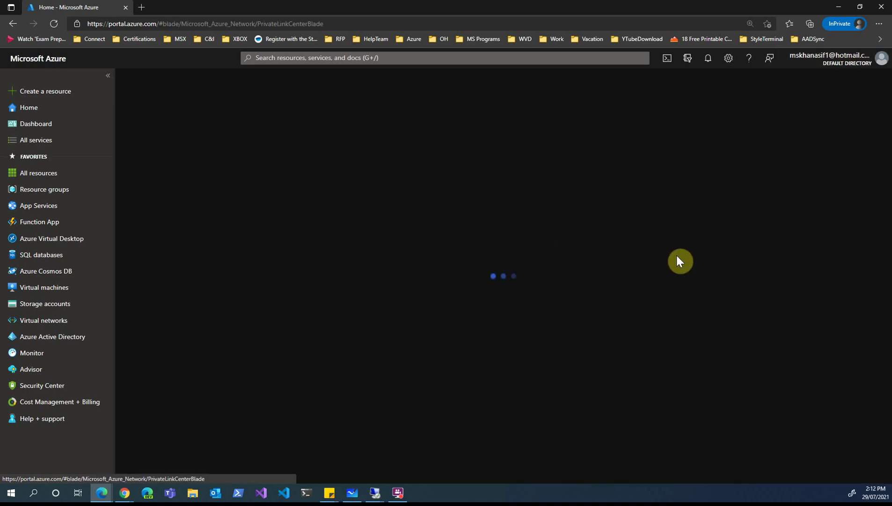
click(163, 176)
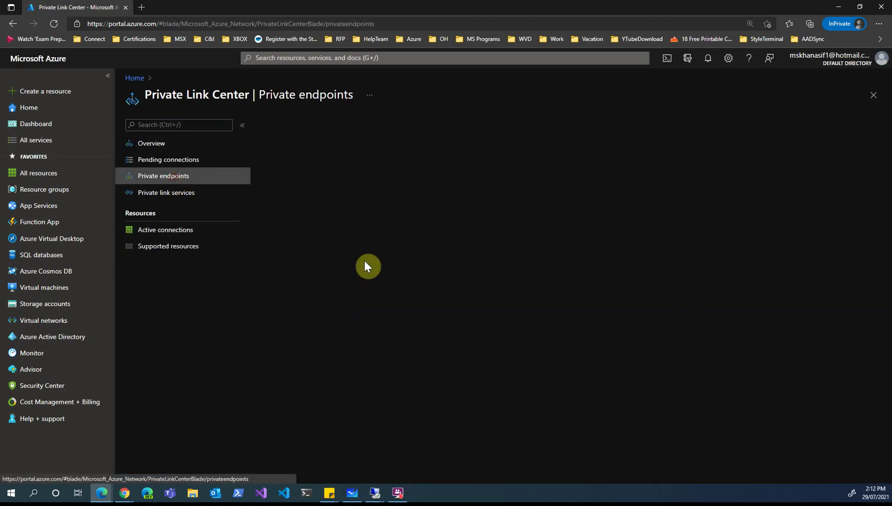
click(279, 125)
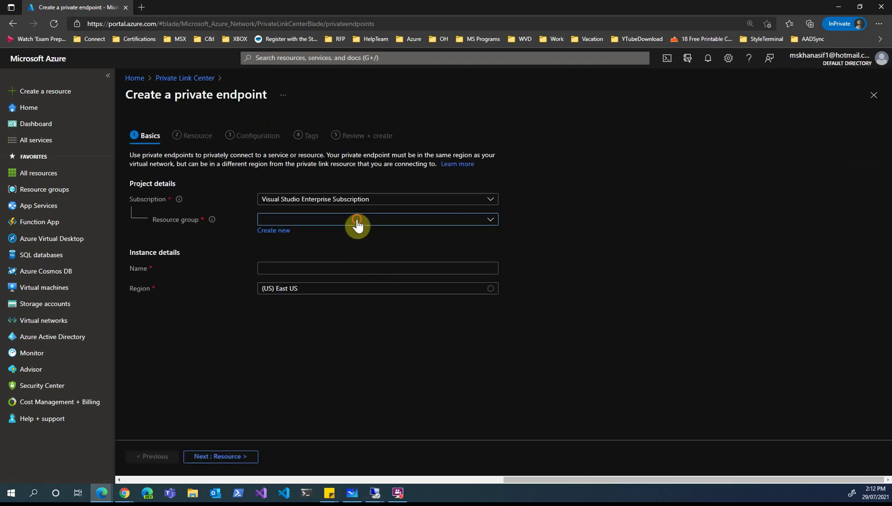
click(354, 220)
click(279, 351)
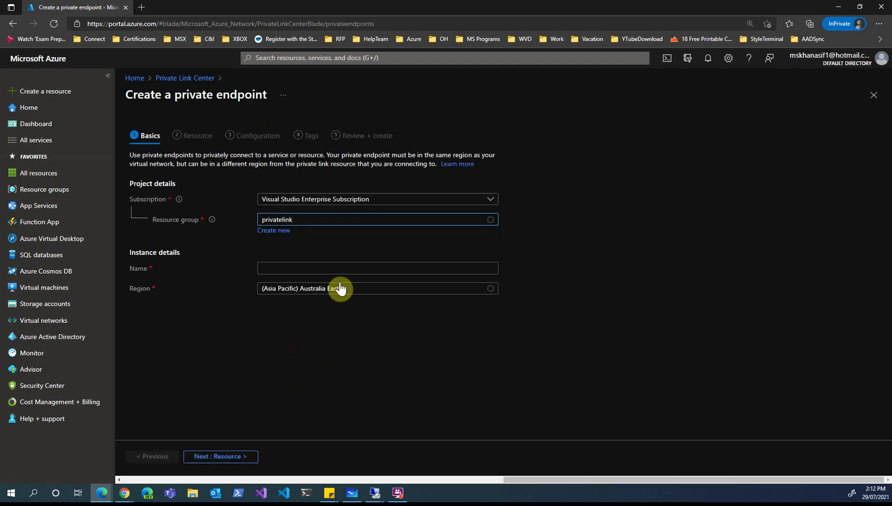
click(308, 267)
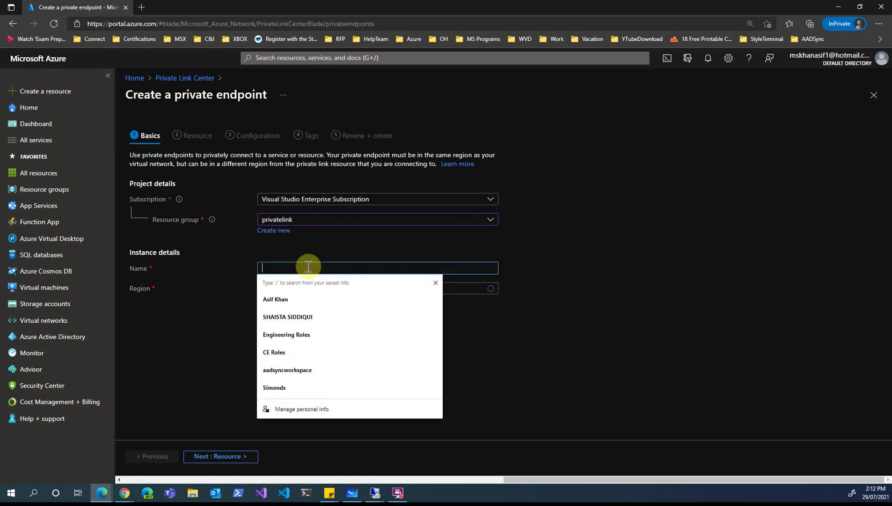
text(crosssubspe)
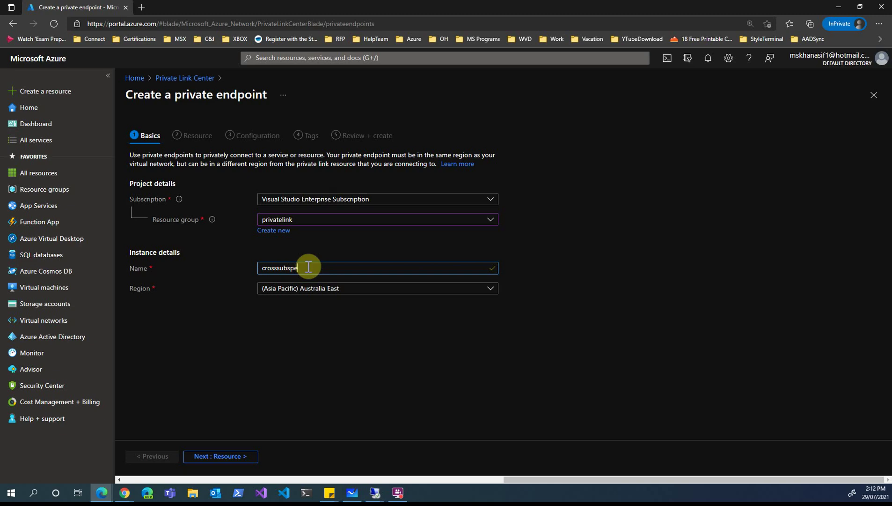
click(220, 457)
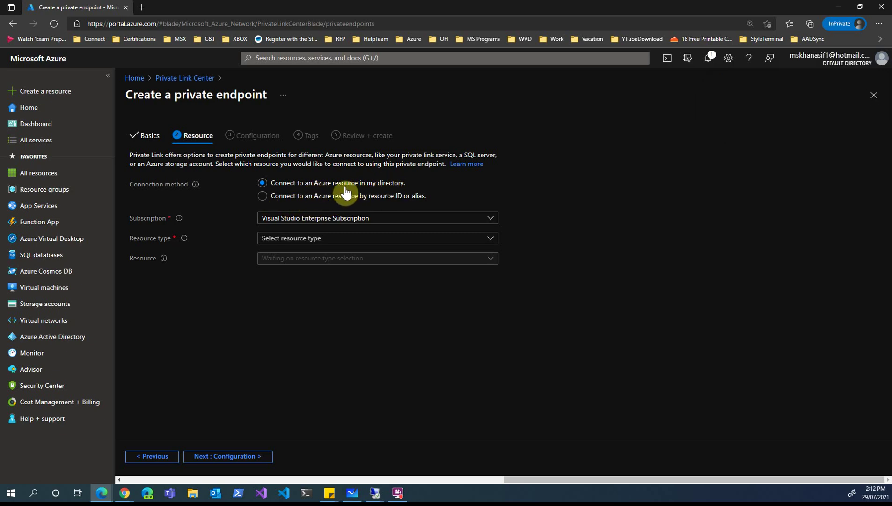
Step: Set the connection method to resource ID or alias and supply the alias copied from the providerpls overview
click(263, 196)
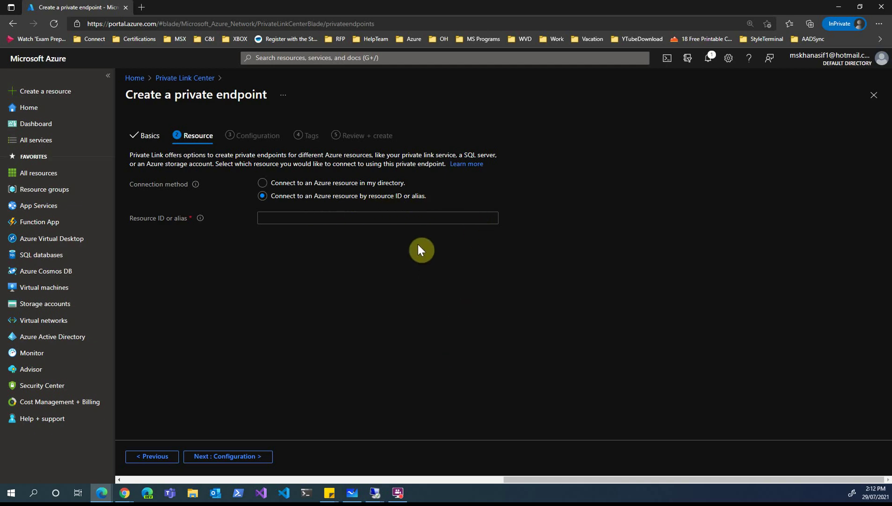
click(840, 6)
click(817, 149)
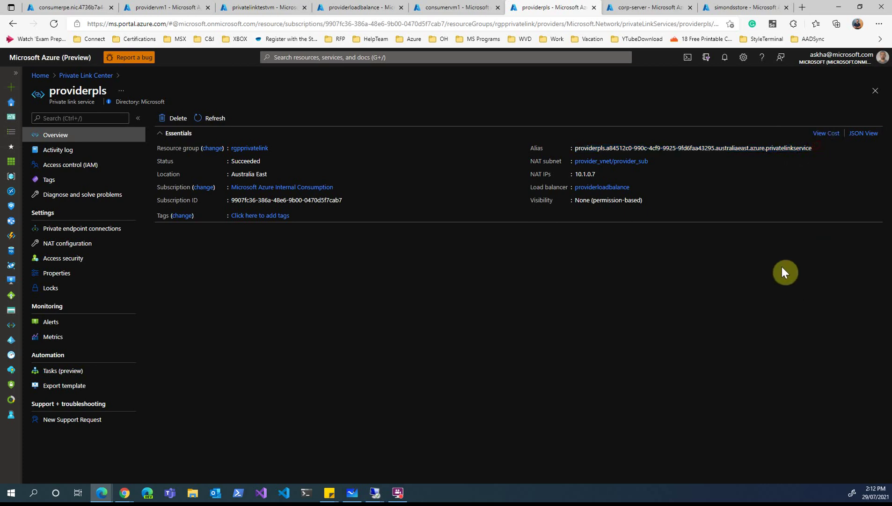
click(101, 493)
click(224, 447)
click(322, 218)
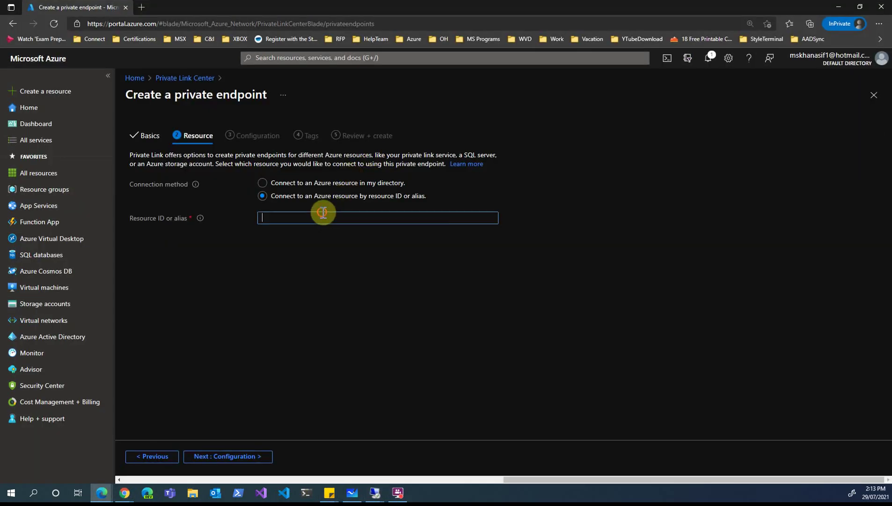
key(ctrl+v)
Step: Enter "Please approve the request" as the request message and continue to the endpoint's network configuration
click(303, 248)
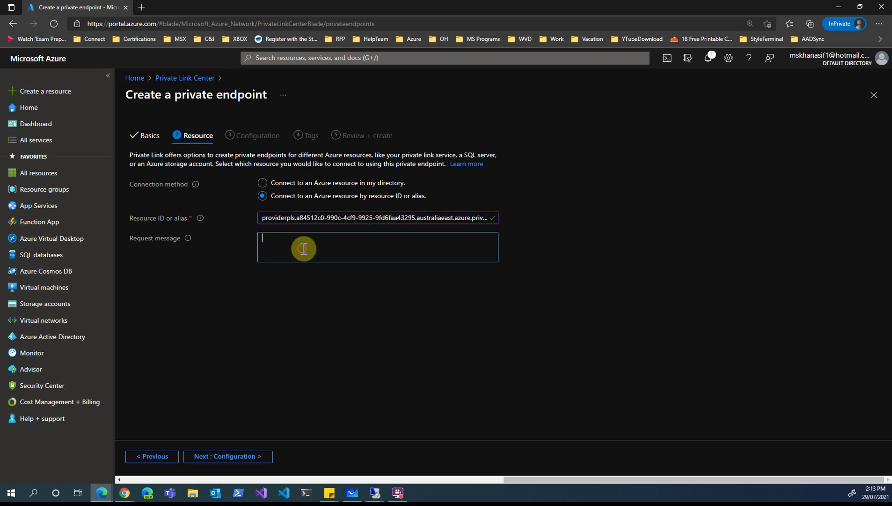
text(Please a)
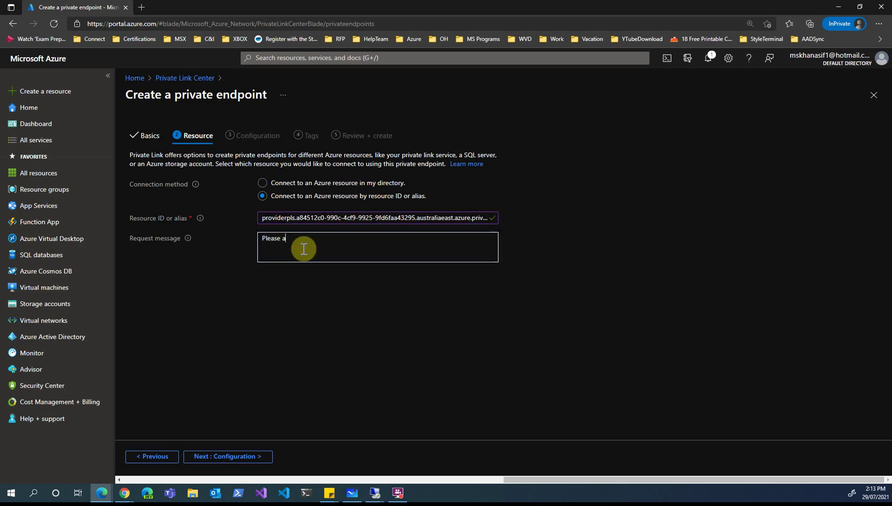
text(pprove the request)
click(230, 456)
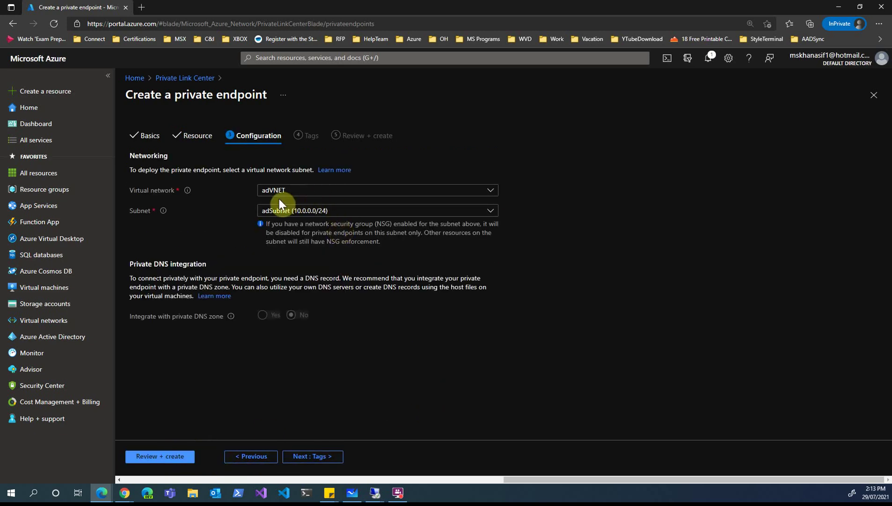
Step: Place the endpoint in virtual network mskhansubVnet, subnet sub (10.1.0.0/24), leave the tags empty, and create it
click(351, 196)
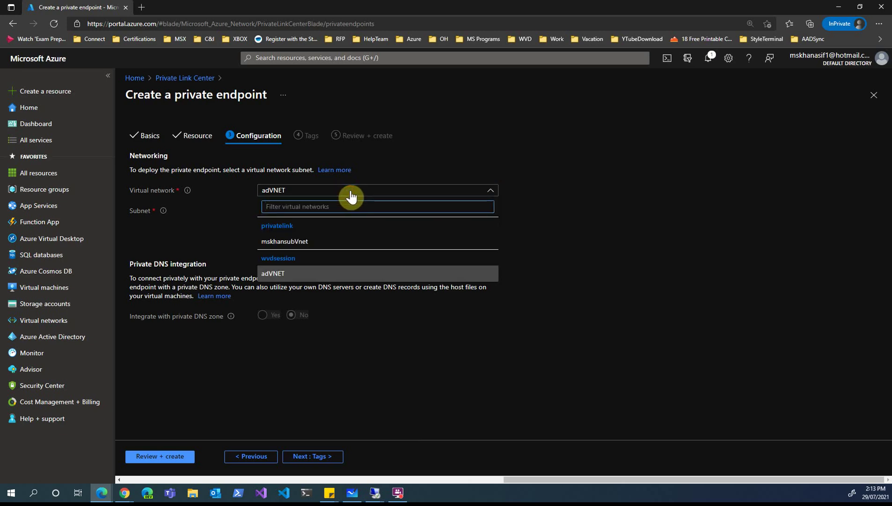
click(275, 249)
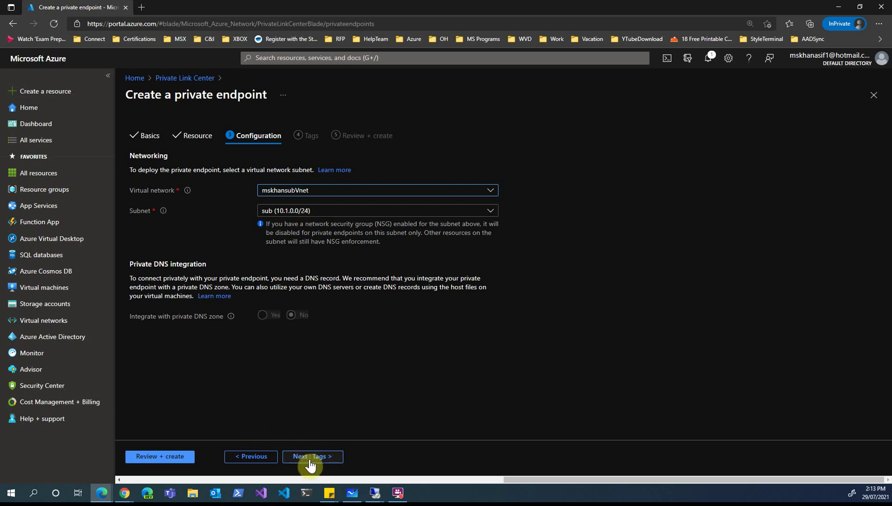
click(326, 454)
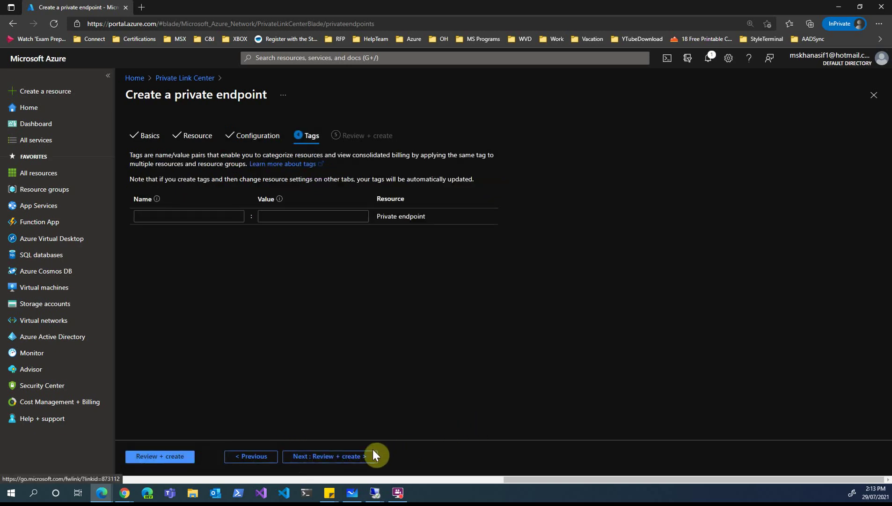
click(354, 458)
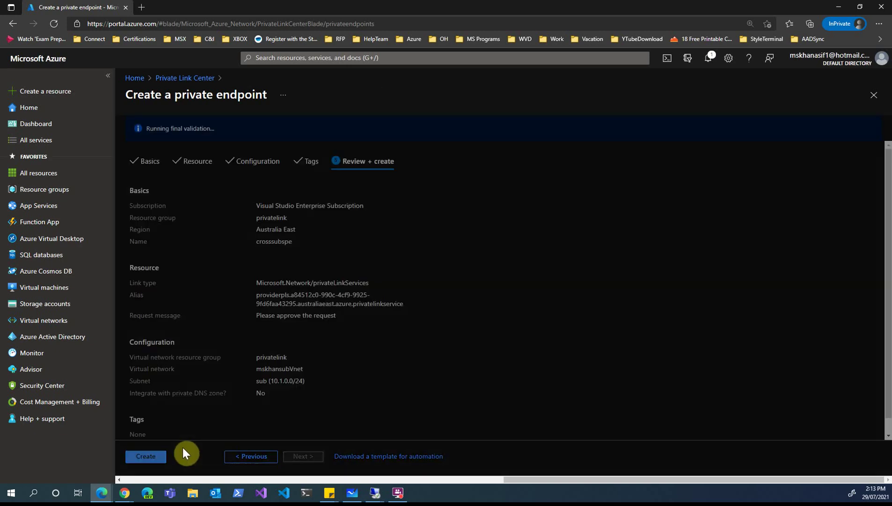
click(147, 456)
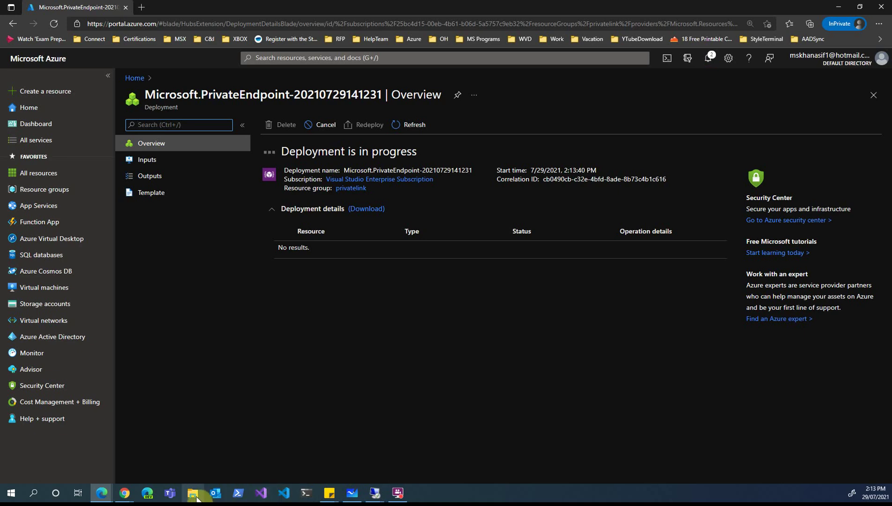
Step: Look at the providerpls overview in the provider's window and return to the endpoint deployment in the InPrivate window
mouse_move(101, 492)
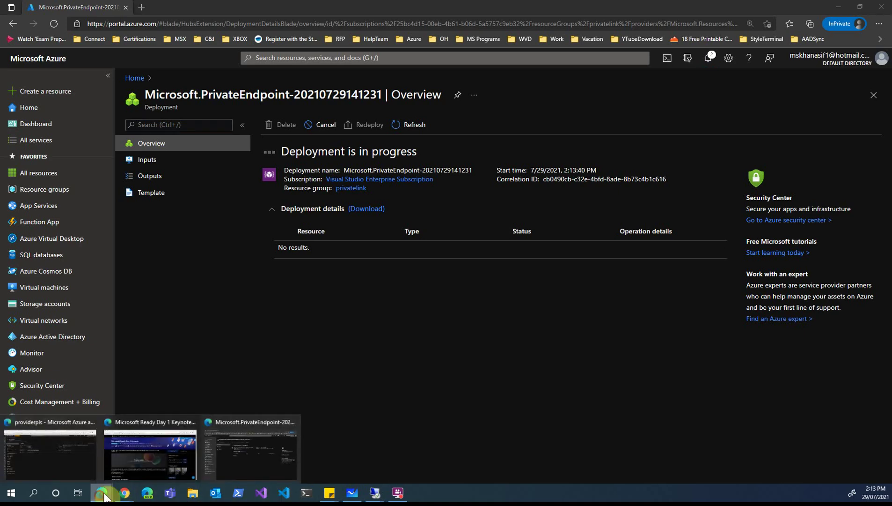
click(76, 447)
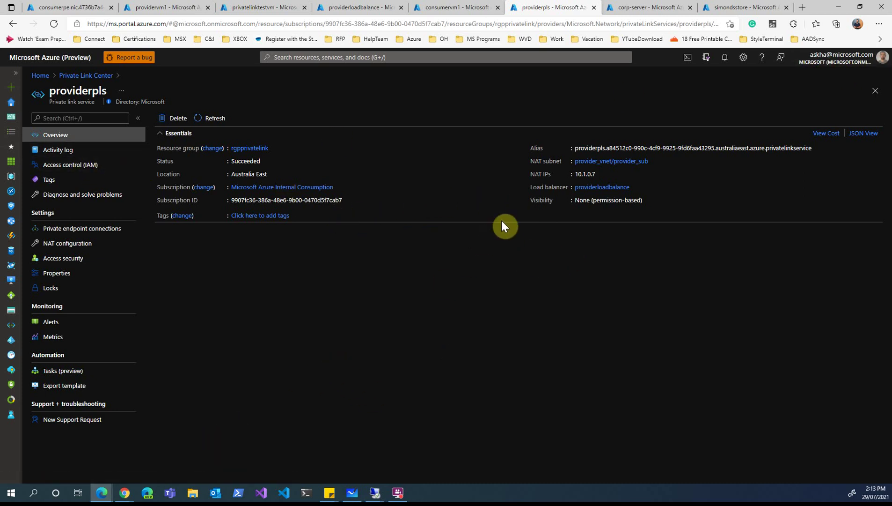
mouse_move(102, 492)
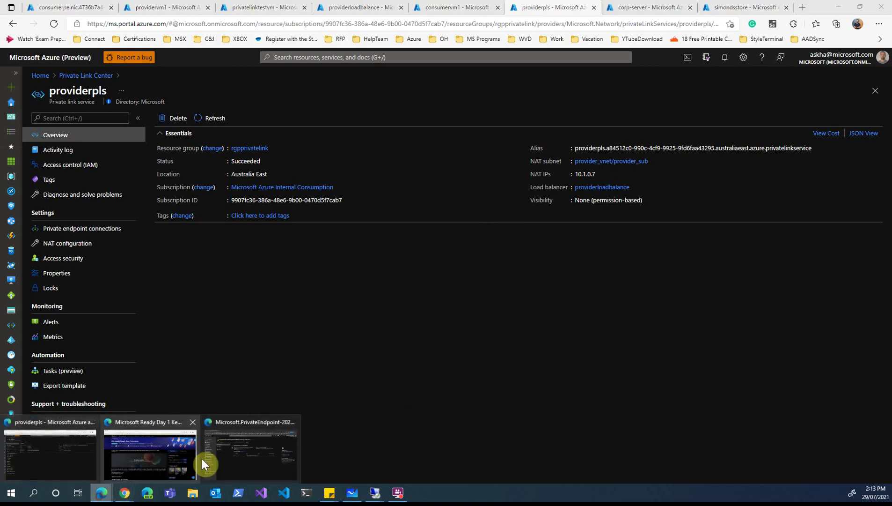
click(229, 449)
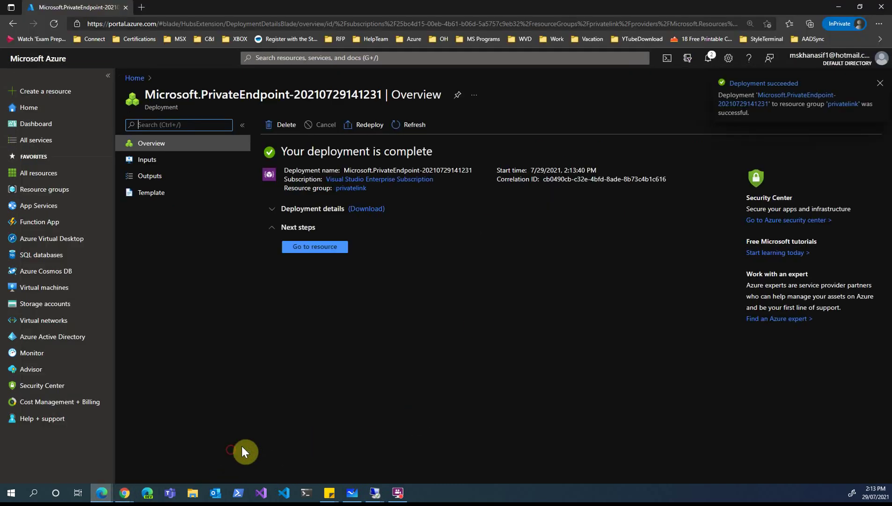
Step: Open the privatelink resource group from the portal home, refresh it, and view the crosssubspe network interface's private IP address
click(880, 83)
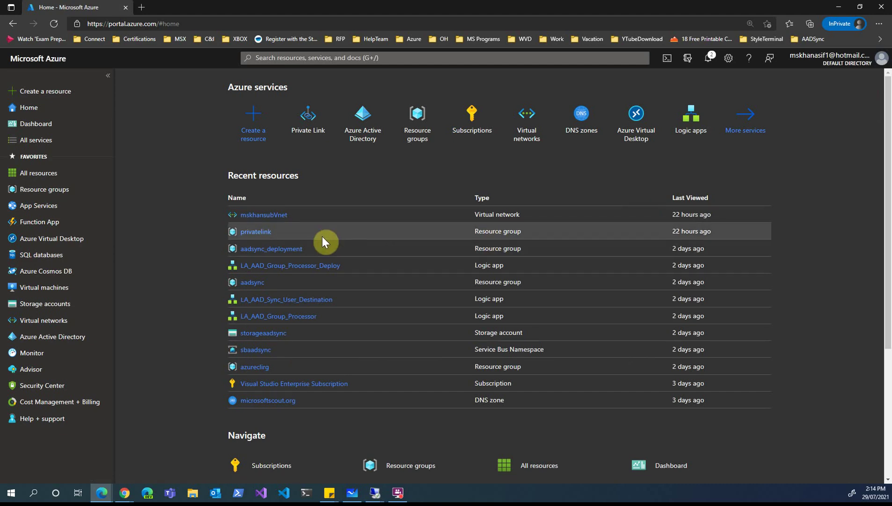
click(255, 232)
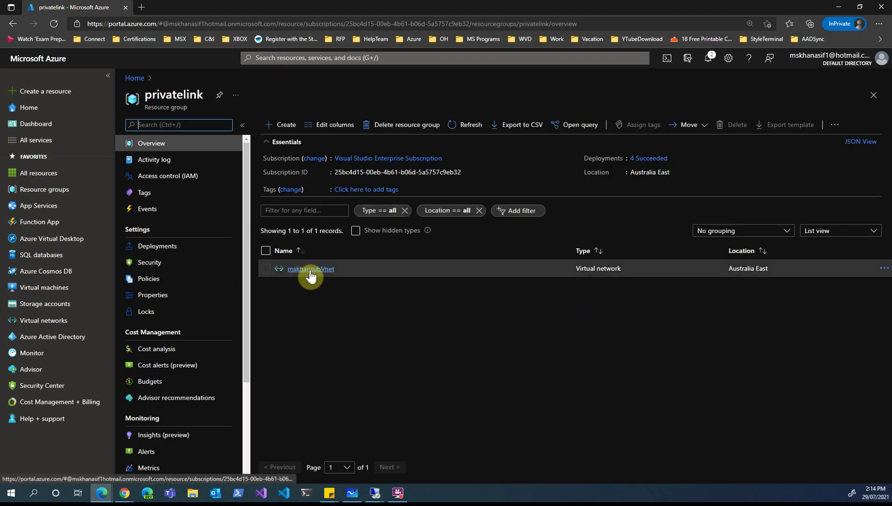
click(467, 124)
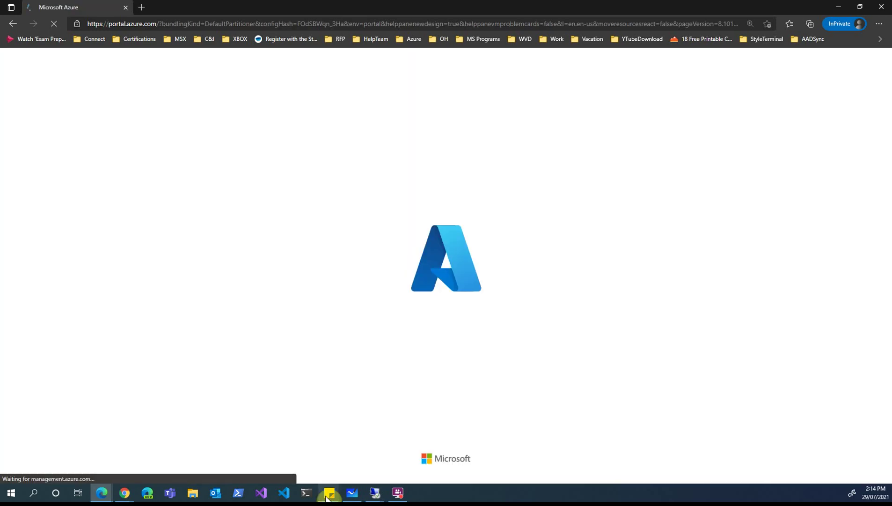
mouse_move(328, 493)
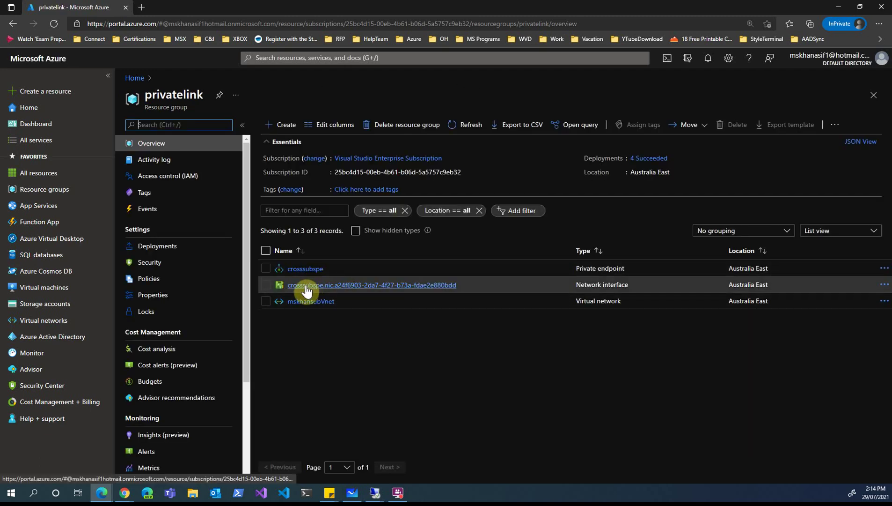
click(314, 287)
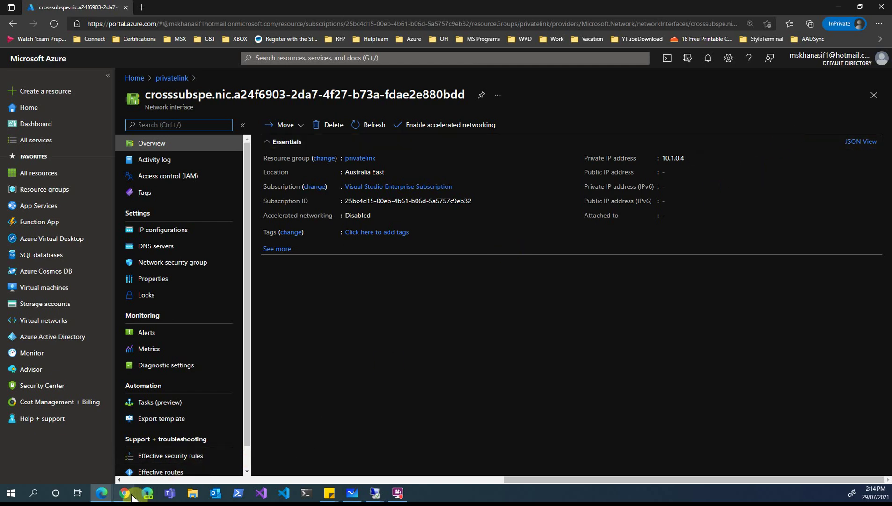
Step: Check crosssubspe's connection state in the provider portal under providerpls, and open the pending connections in Private Link Center
mouse_move(124, 493)
click(73, 464)
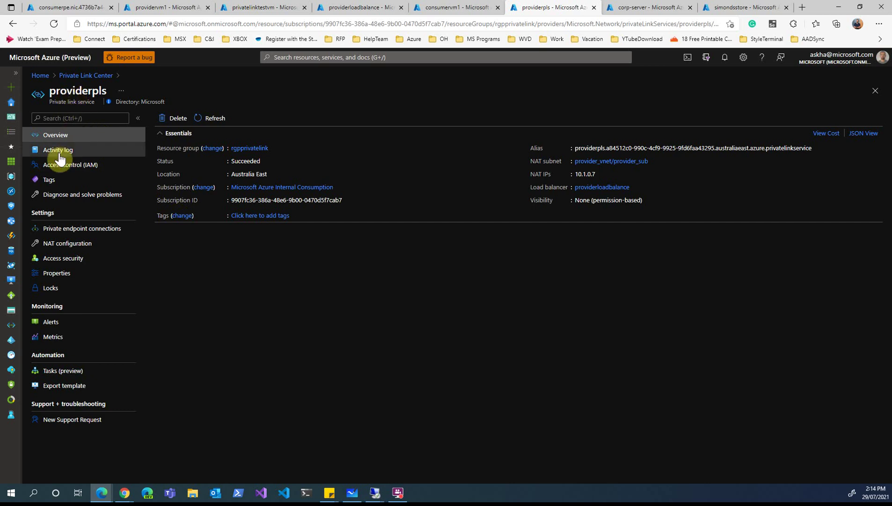
click(61, 229)
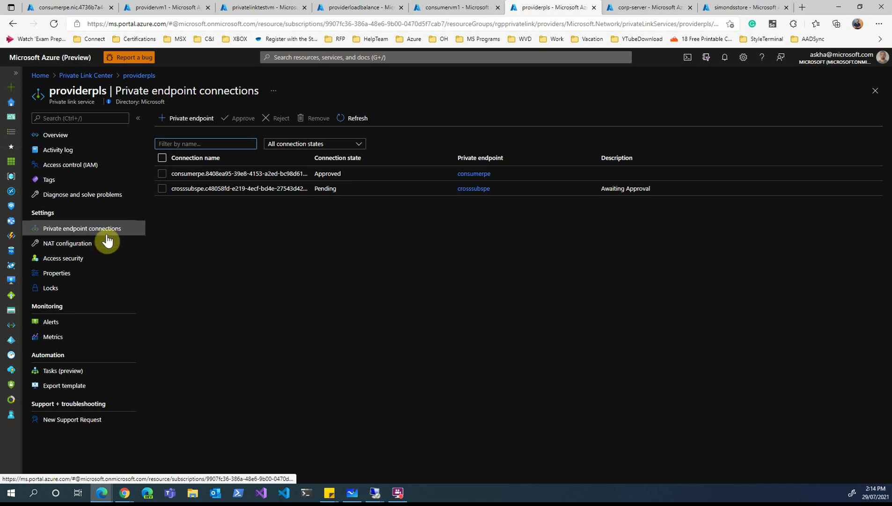
double_click(323, 188)
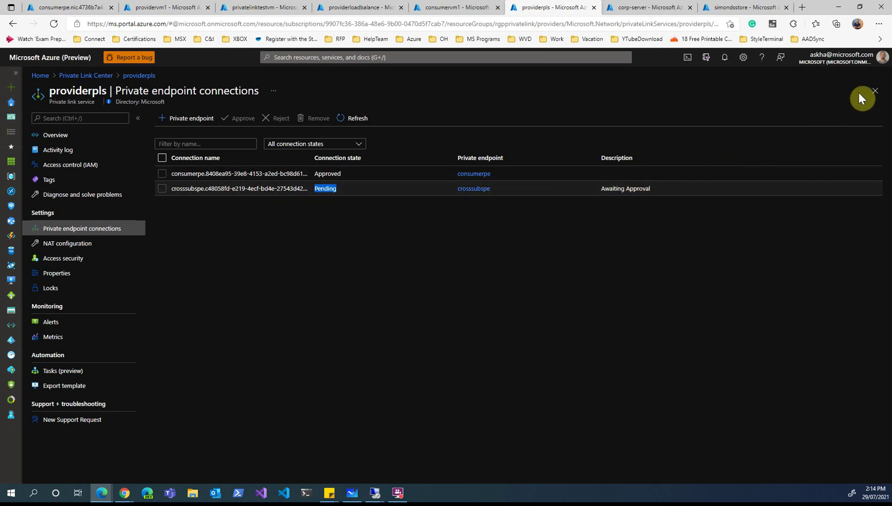
click(875, 91)
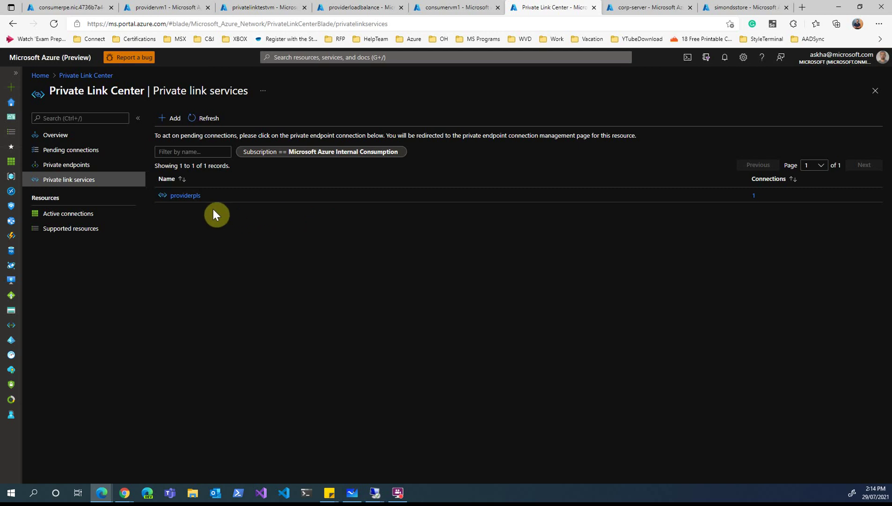
click(71, 150)
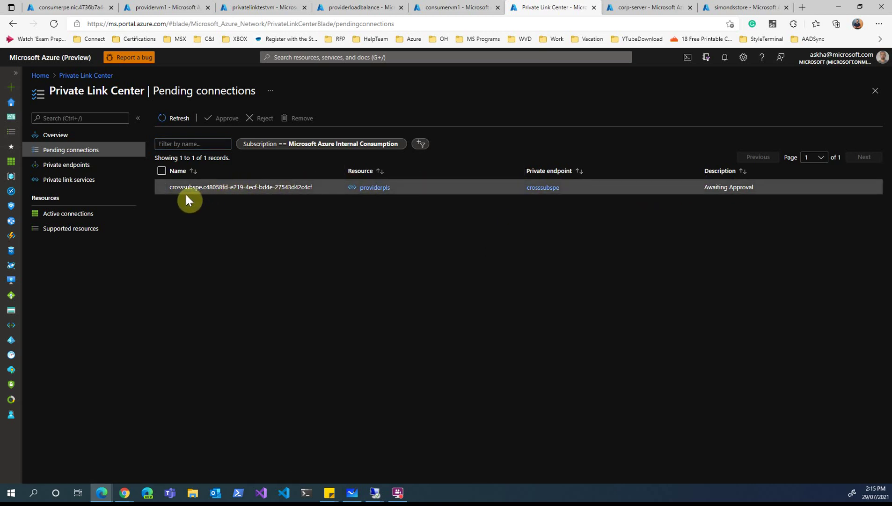
Step: Select the pending crosssubspe connection to providerpls, try to view its private endpoint, and approve the connection with the description Awaiting Approval
click(160, 188)
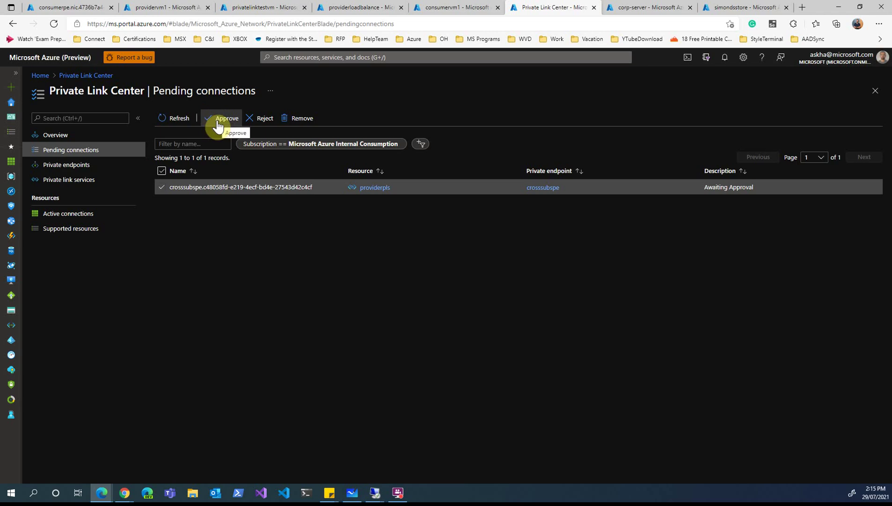
click(545, 190)
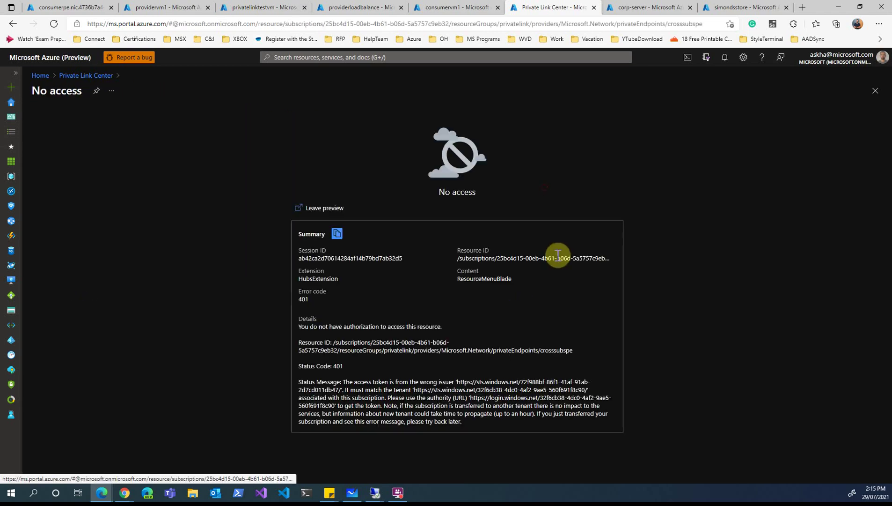
click(876, 91)
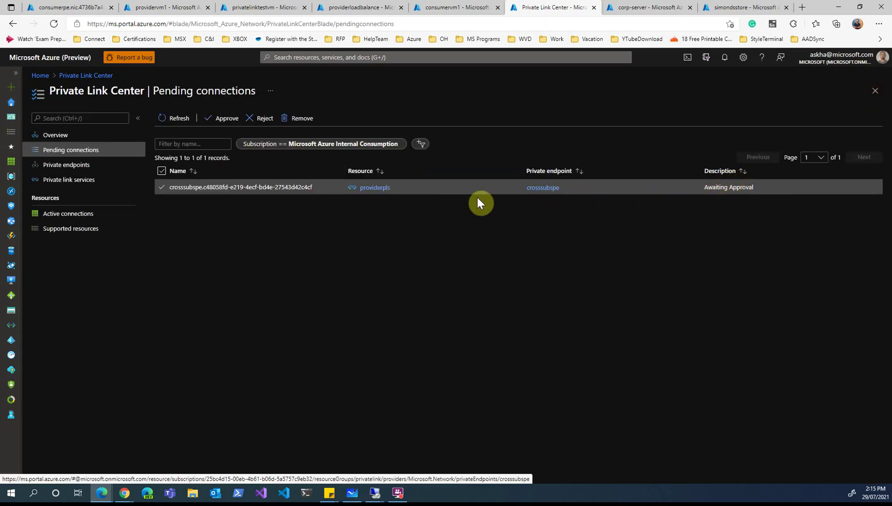
click(227, 118)
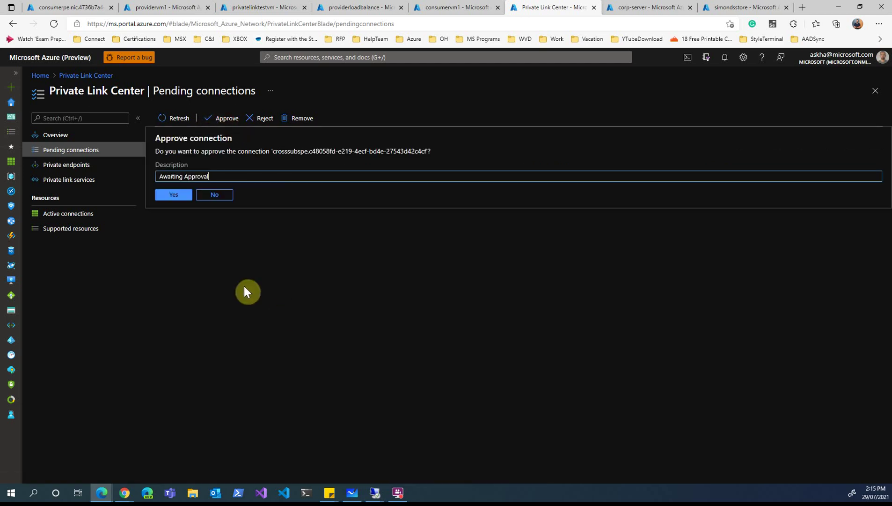
click(173, 195)
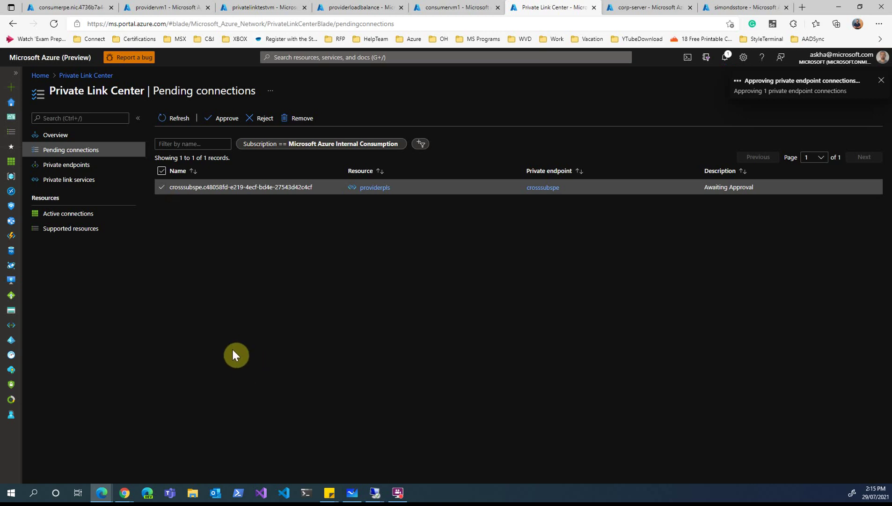
Step: Check crosssubspe's connection state among the private endpoint connections of the providerpls private link service
click(69, 180)
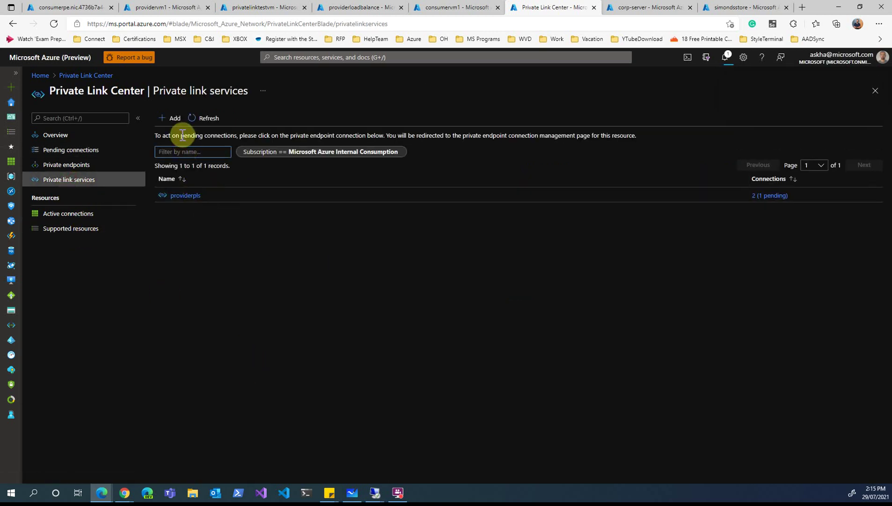
click(183, 196)
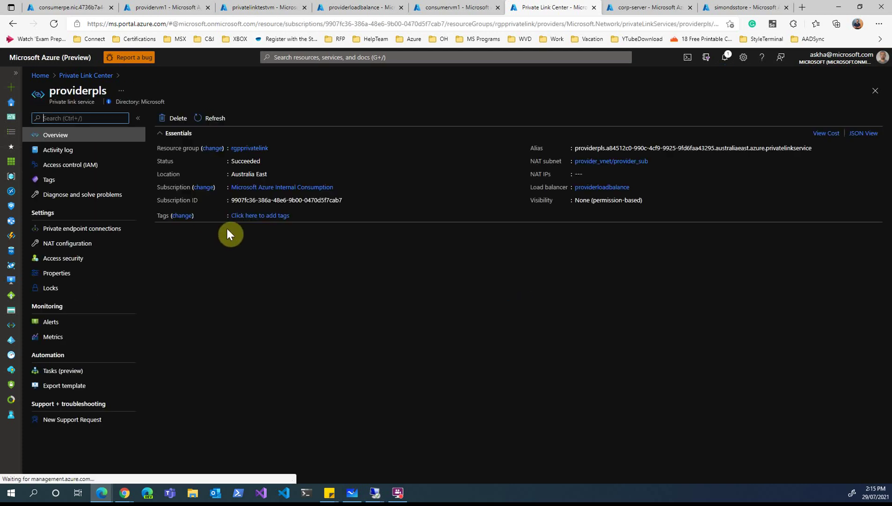
click(70, 229)
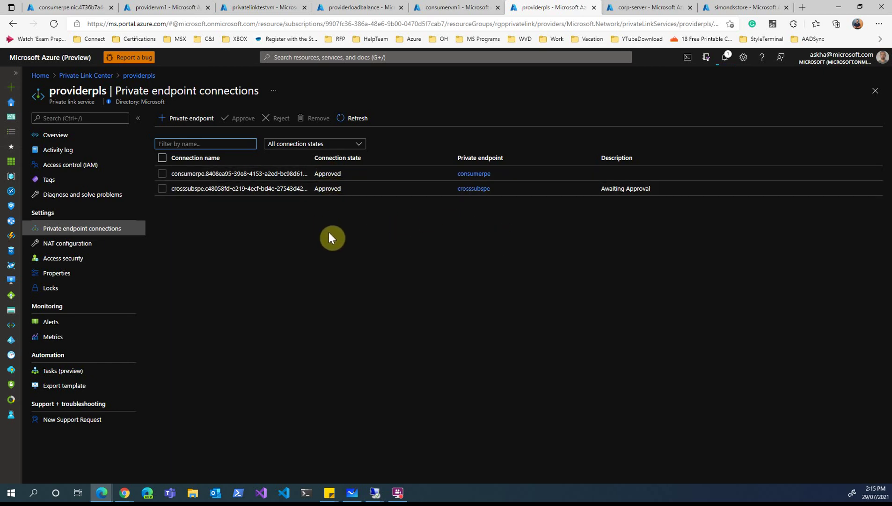
Step: View the crosssubspe network interface in the consumer's InPrivate window and return to the provider's window
click(102, 494)
click(269, 452)
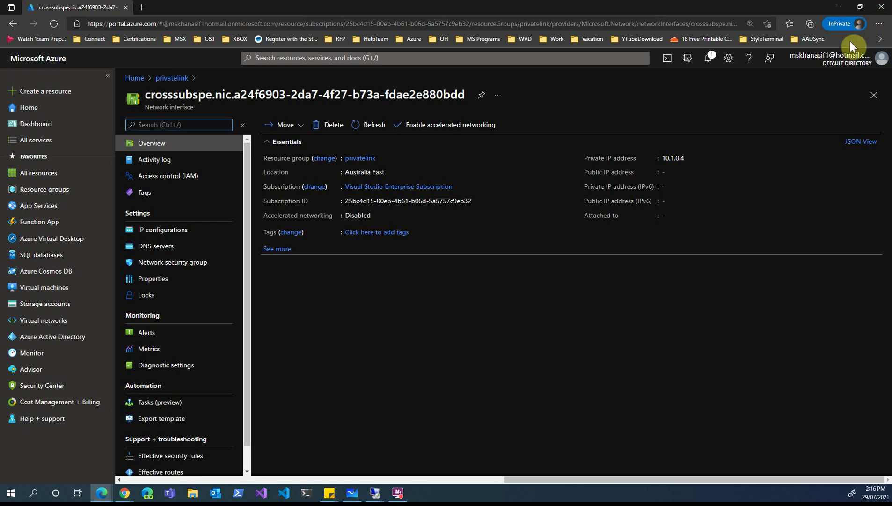
click(839, 3)
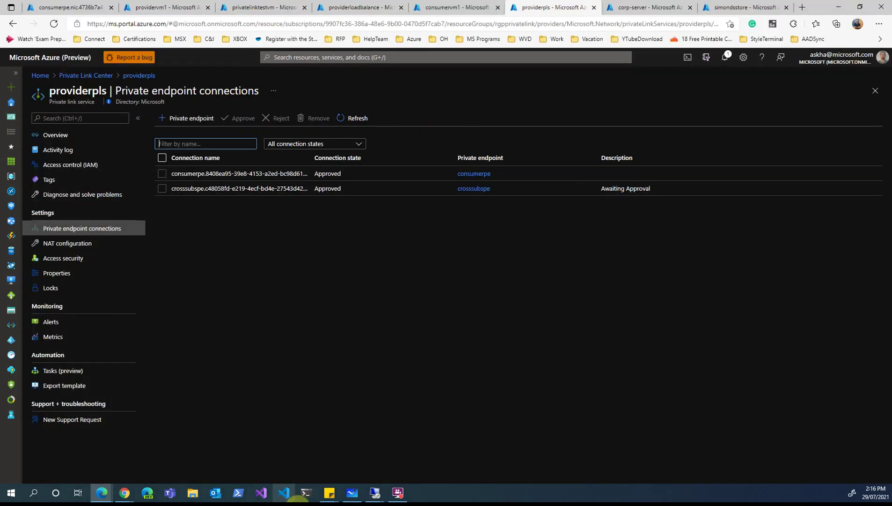
Step: Switch to Microsoft Whiteboard and look over the Private Link Service diagrams and title drawings
click(352, 493)
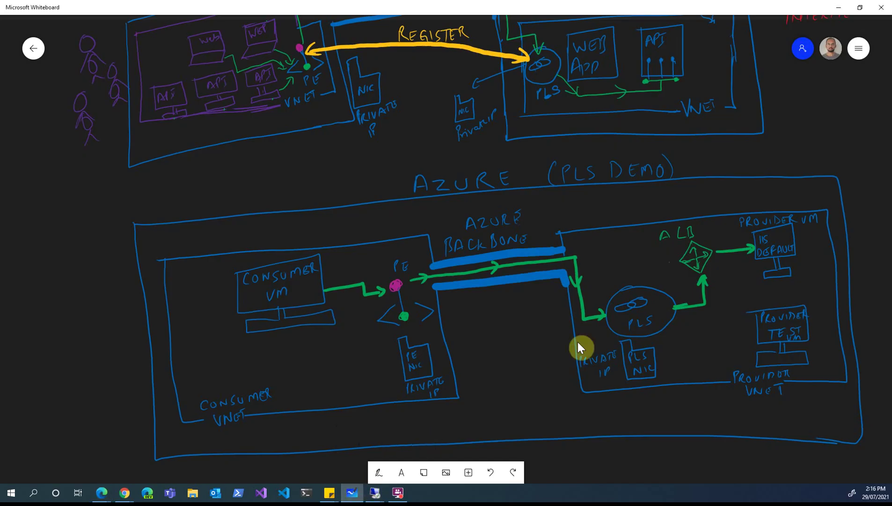
scroll(795, 356, up, 15)
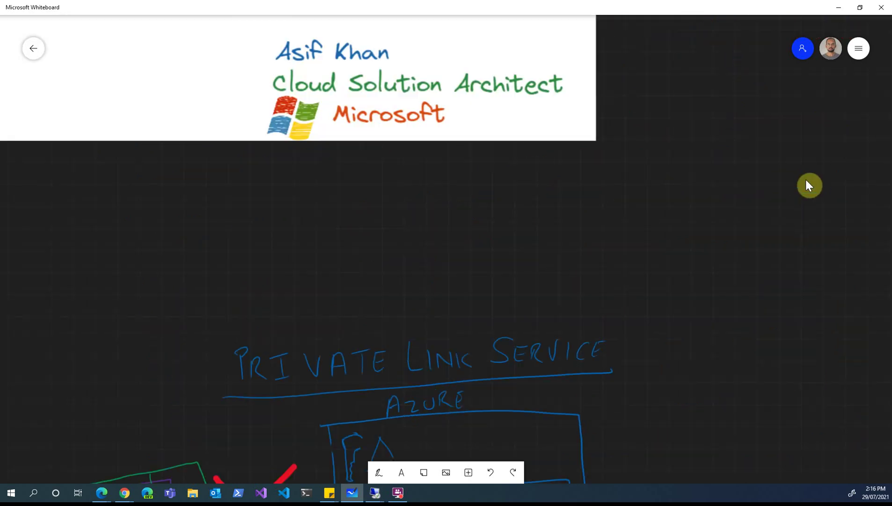
scroll(723, 317, down, 10)
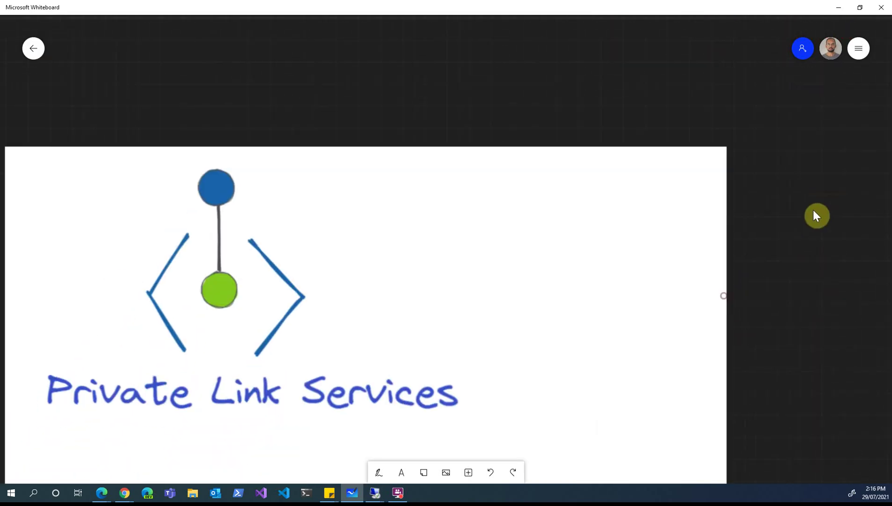